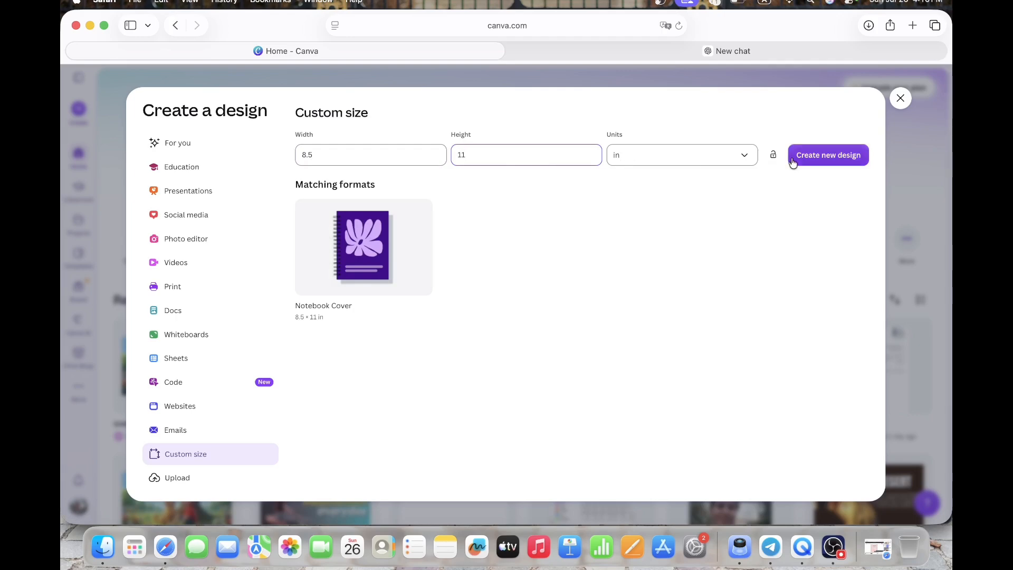
Step: Create a blank custom-size design measuring 8.5 × 11 in and select its empty page
left_click(819, 158)
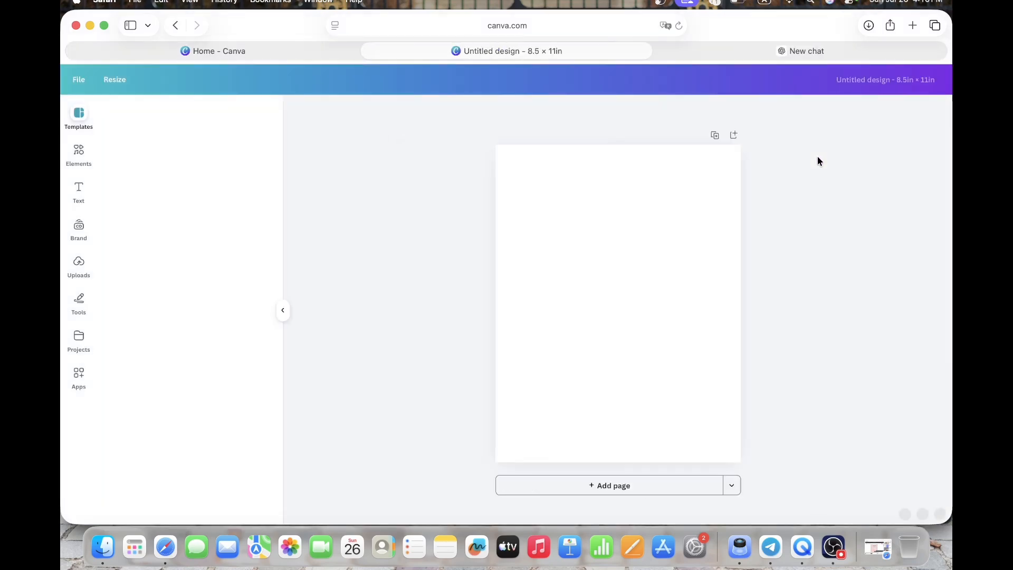
left_click(285, 314)
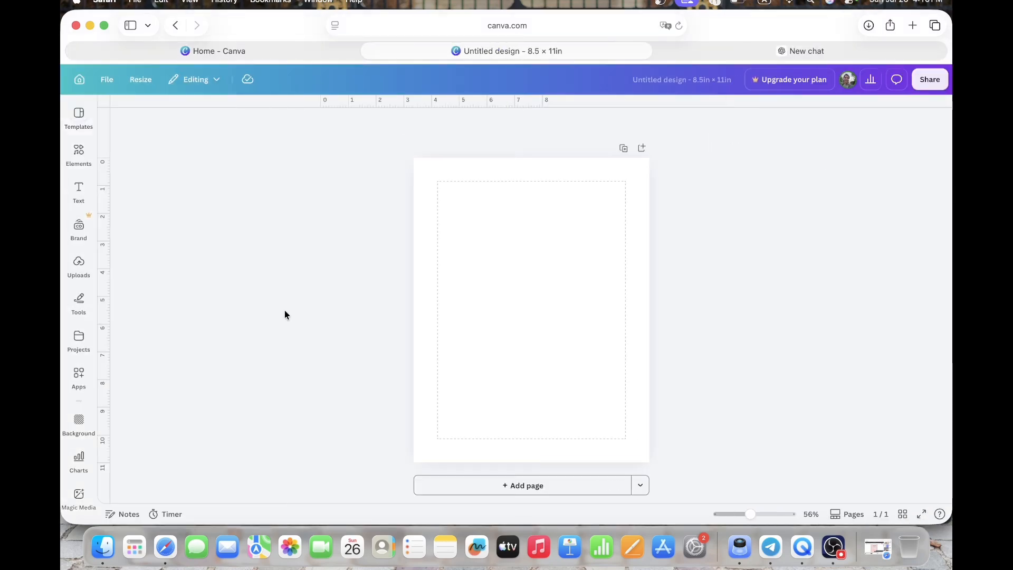
left_click(464, 300)
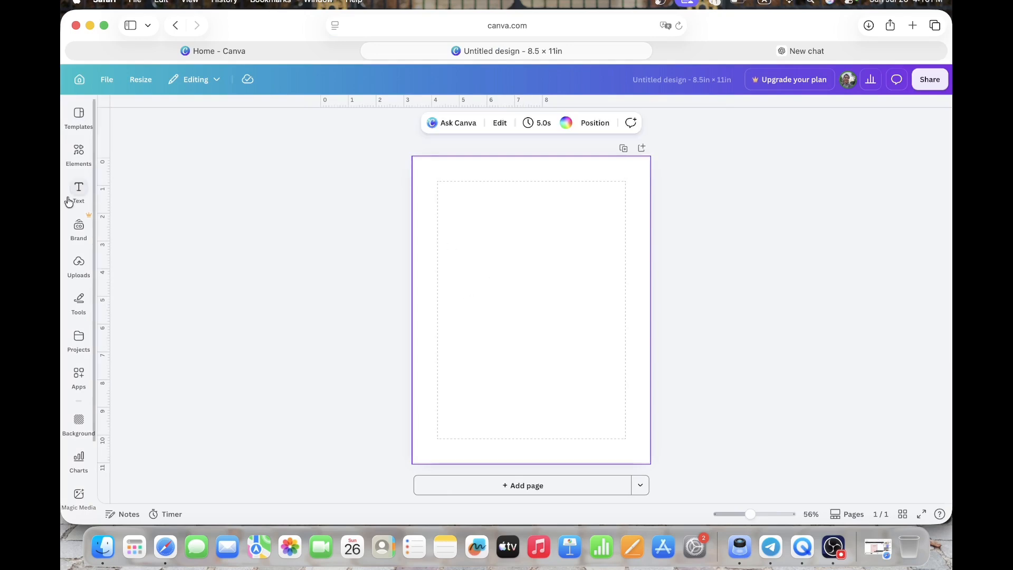
Step: Add the recently used black rectangle from the shape elements to the page
left_click(79, 155)
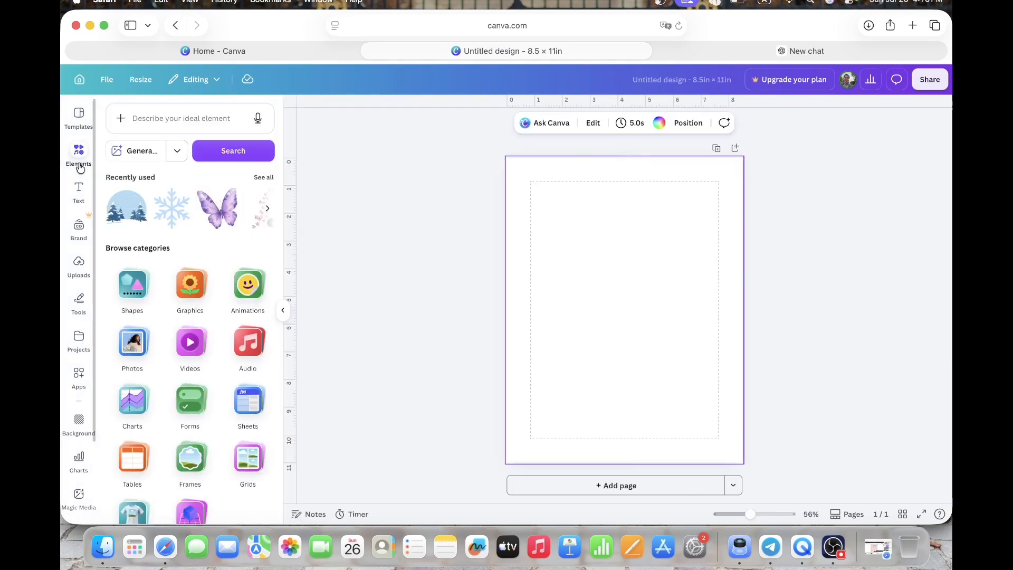
left_click(130, 311)
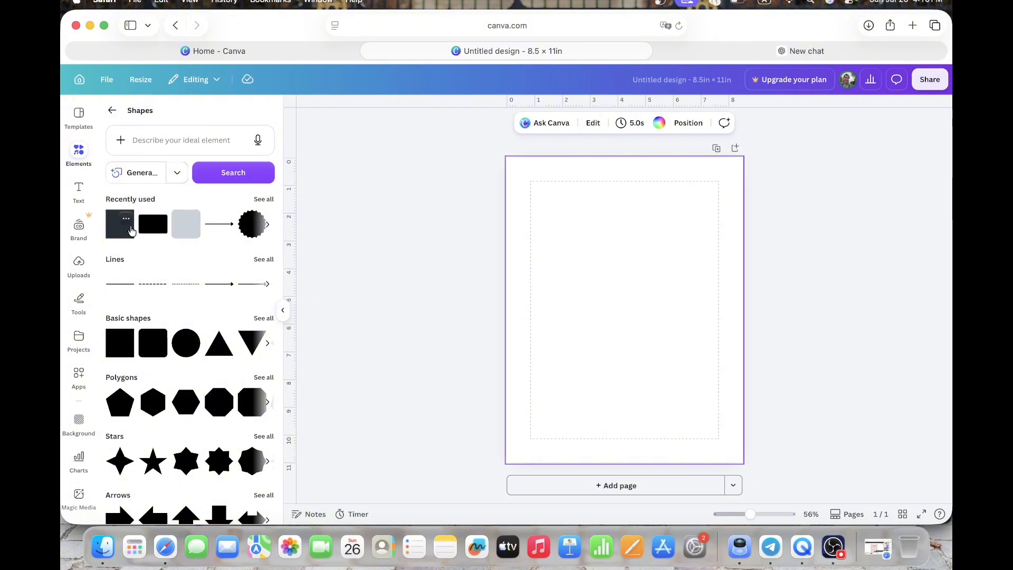
left_click(155, 232)
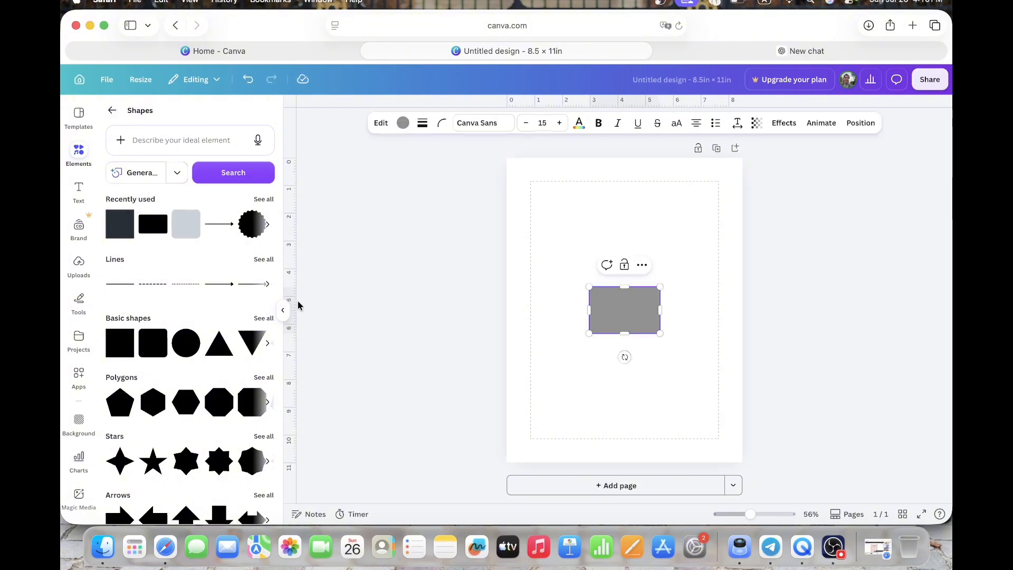
left_click(285, 313)
Step: Stretch the rectangle to the full page height, overlapping the page's left edge and leaving a narrow white strip along the right
left_click_drag(553, 323, 606, 321)
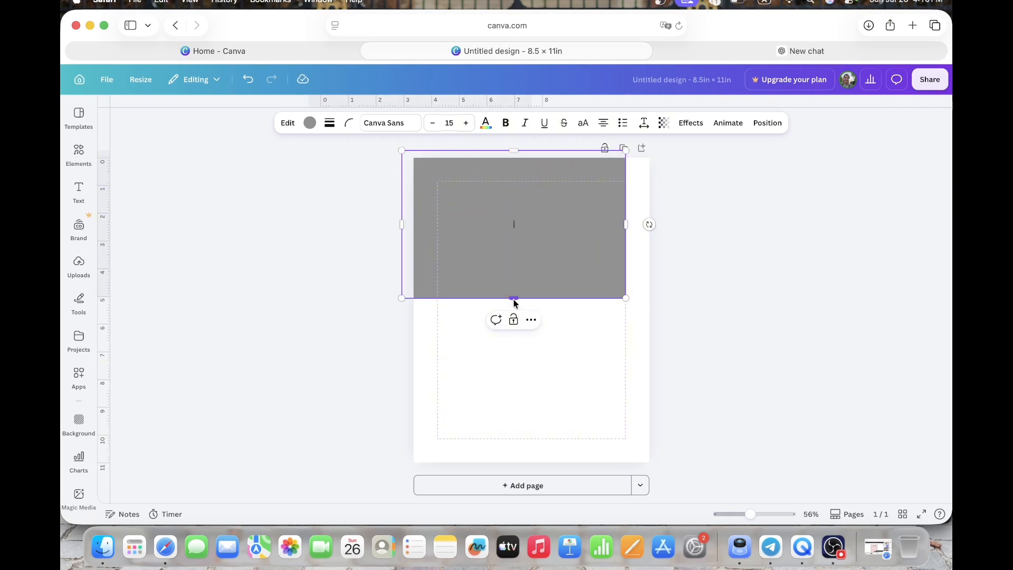
left_click_drag(514, 299, 518, 467)
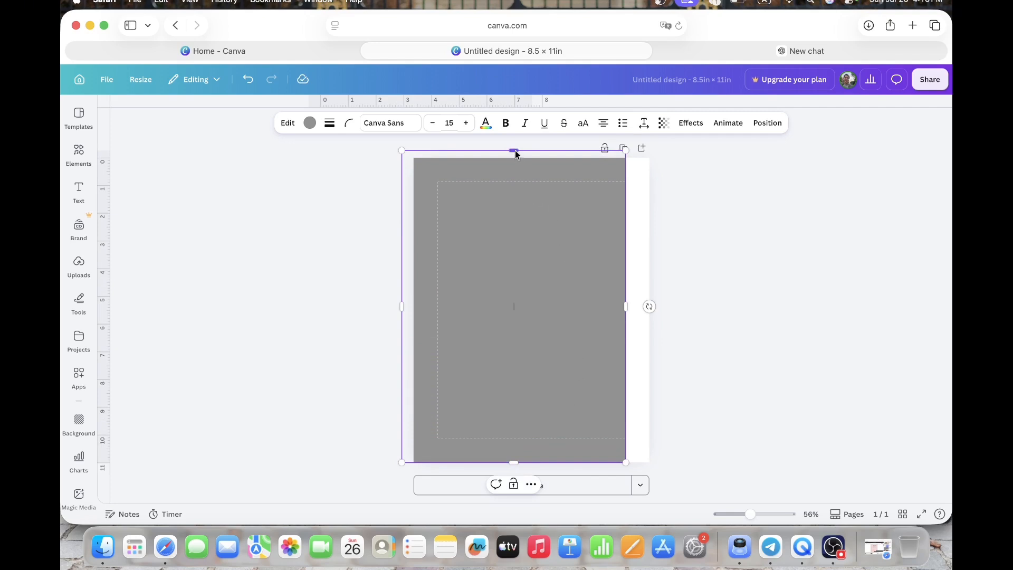
left_click_drag(515, 153, 515, 159)
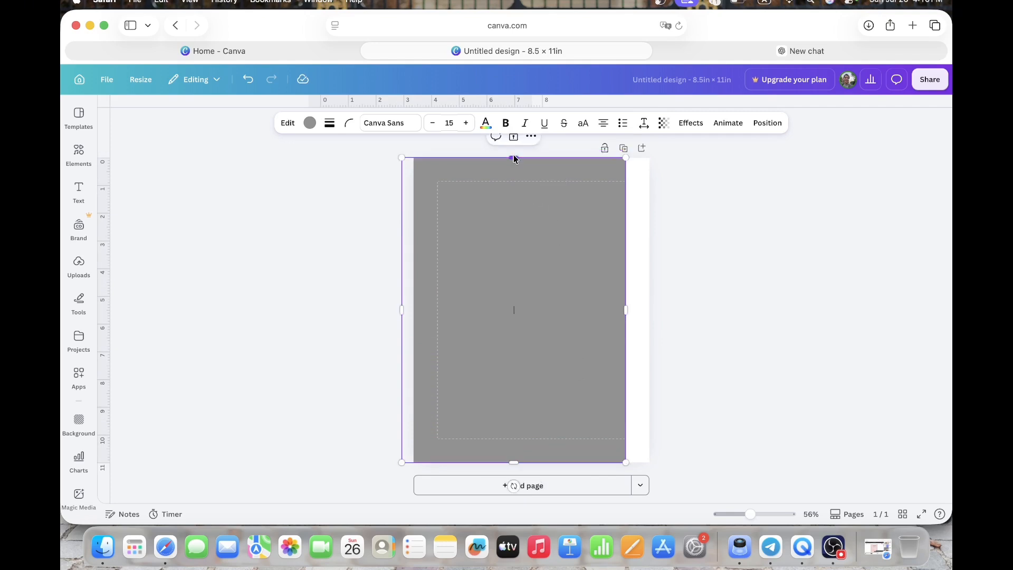
Step: Set the large rectangle's corner rounding to 50
left_click(349, 128)
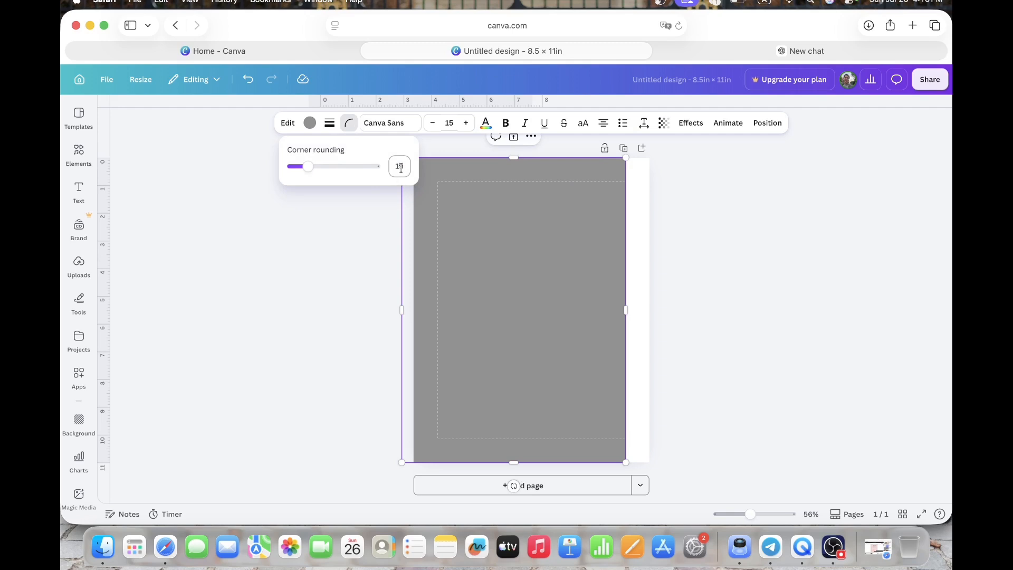
left_click_drag(308, 167, 333, 172)
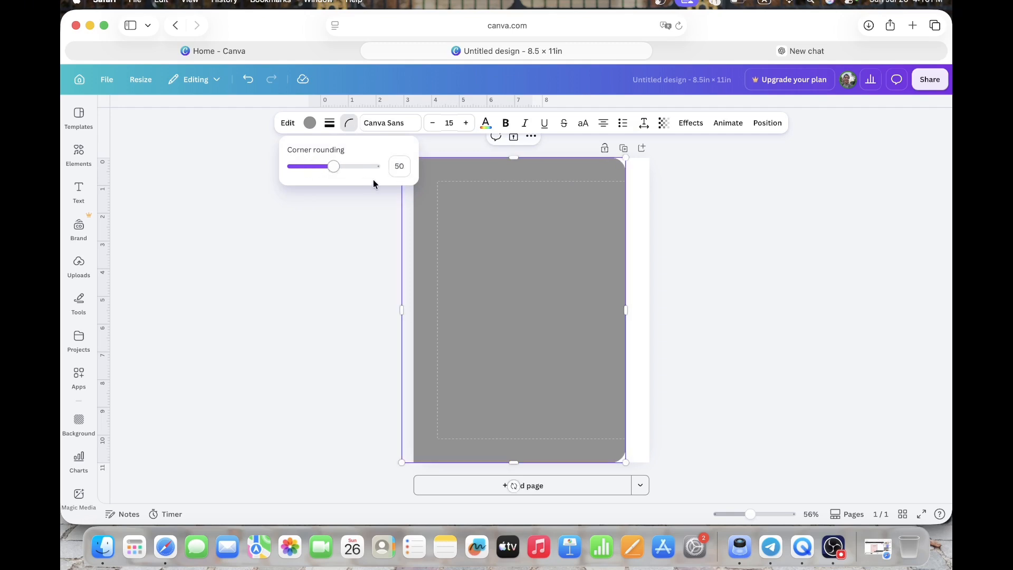
left_click(488, 250)
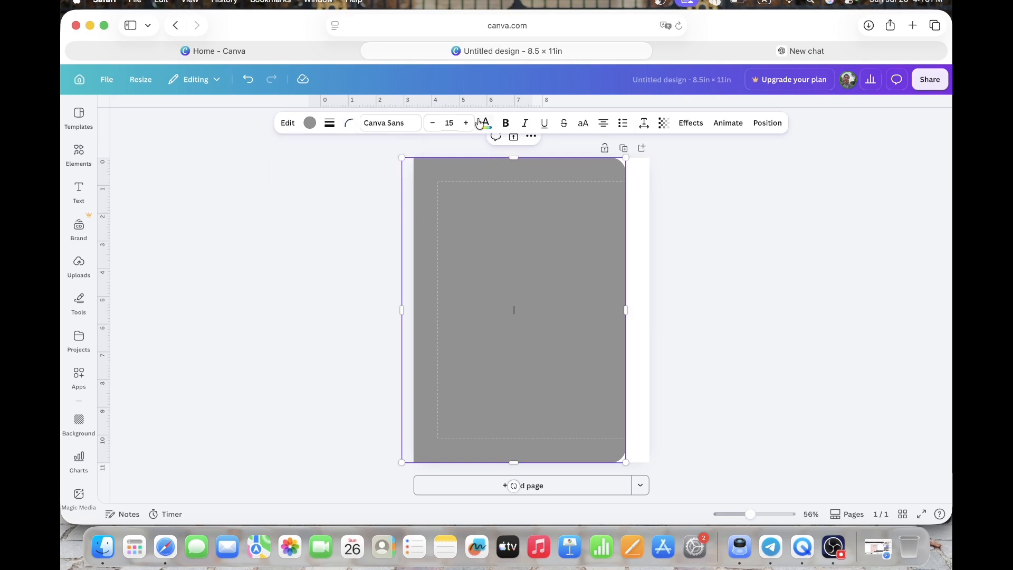
key("Escape")
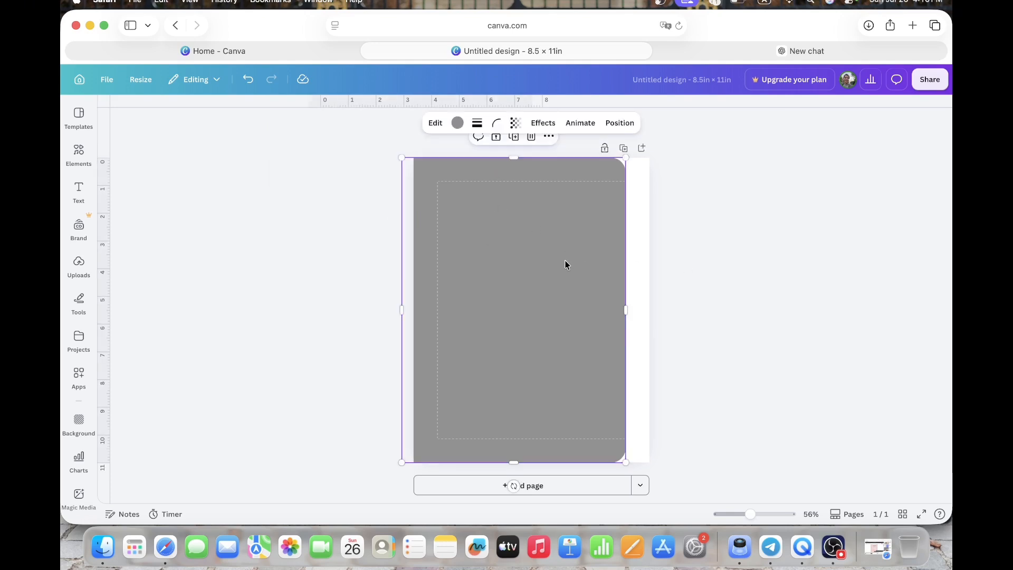
Step: Recolour the rounded rectangle with the soft salmon pink from the full set of default solid colours
left_click(458, 124)
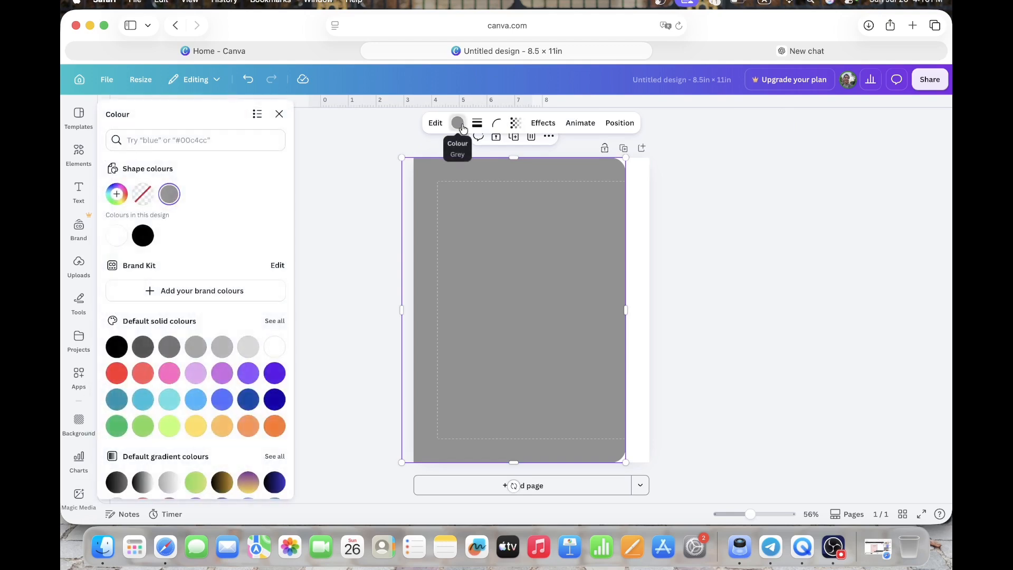
left_click(195, 372)
left_click(274, 322)
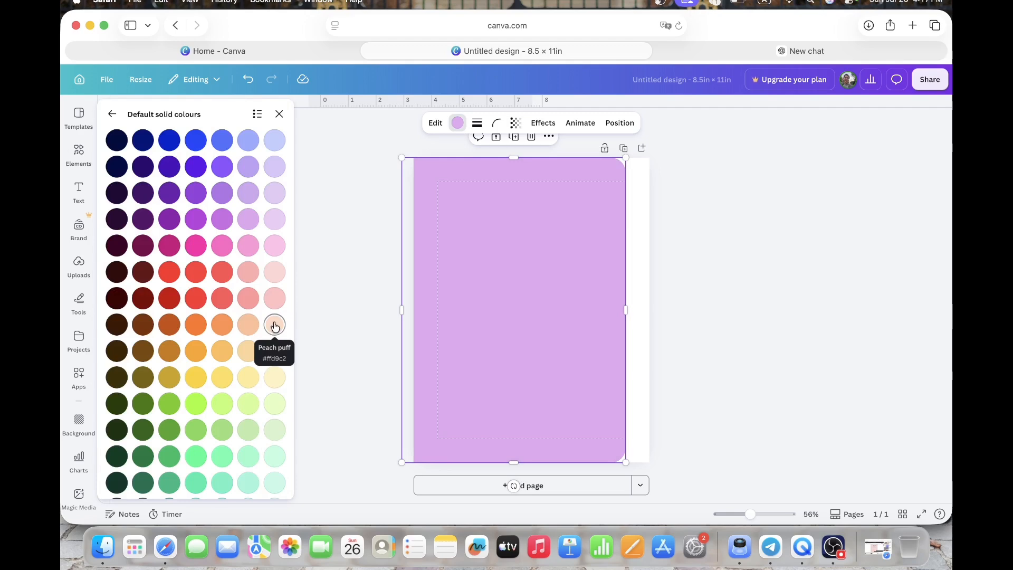
left_click(277, 272)
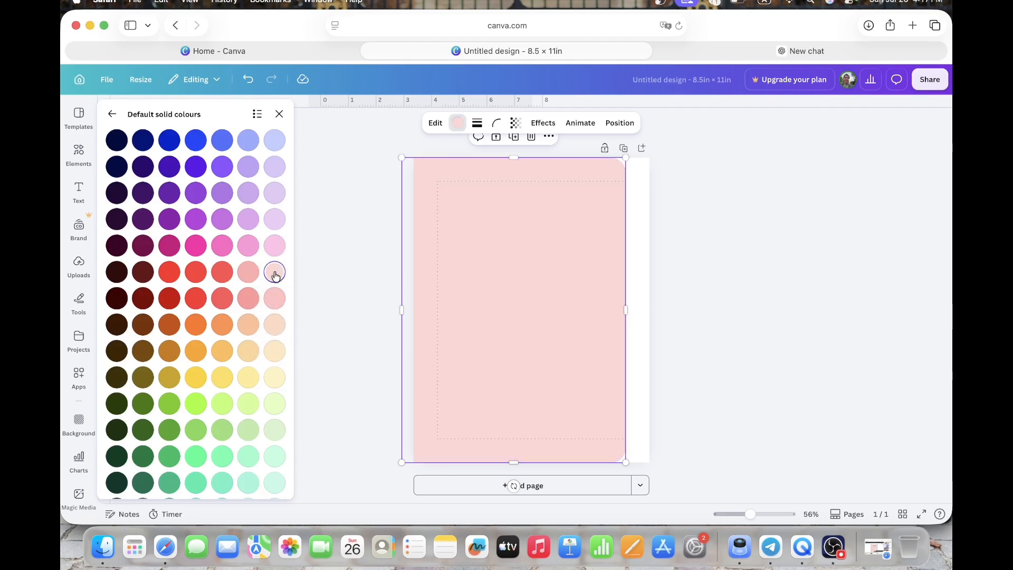
left_click(246, 273)
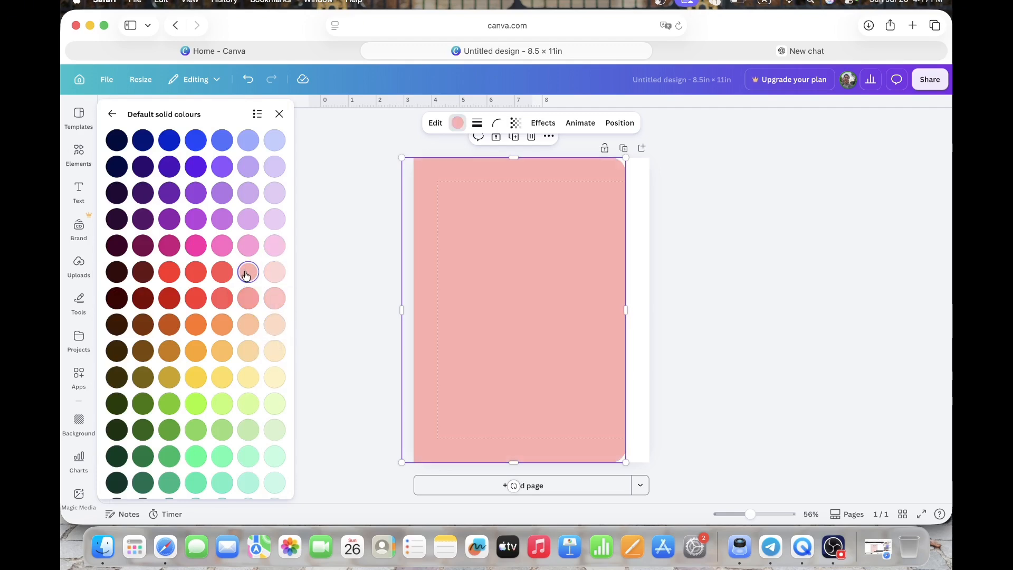
left_click(278, 115)
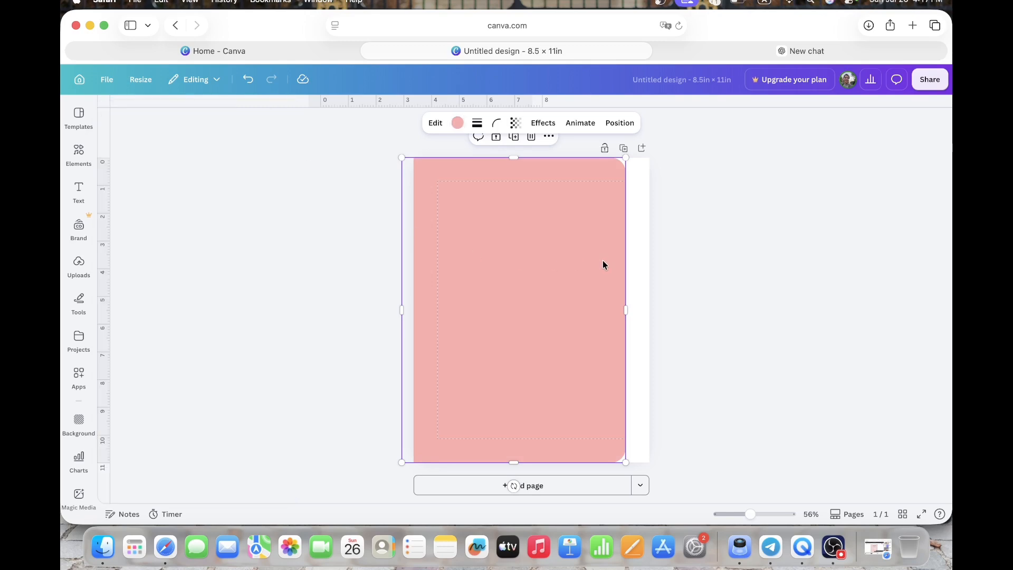
left_click(629, 259)
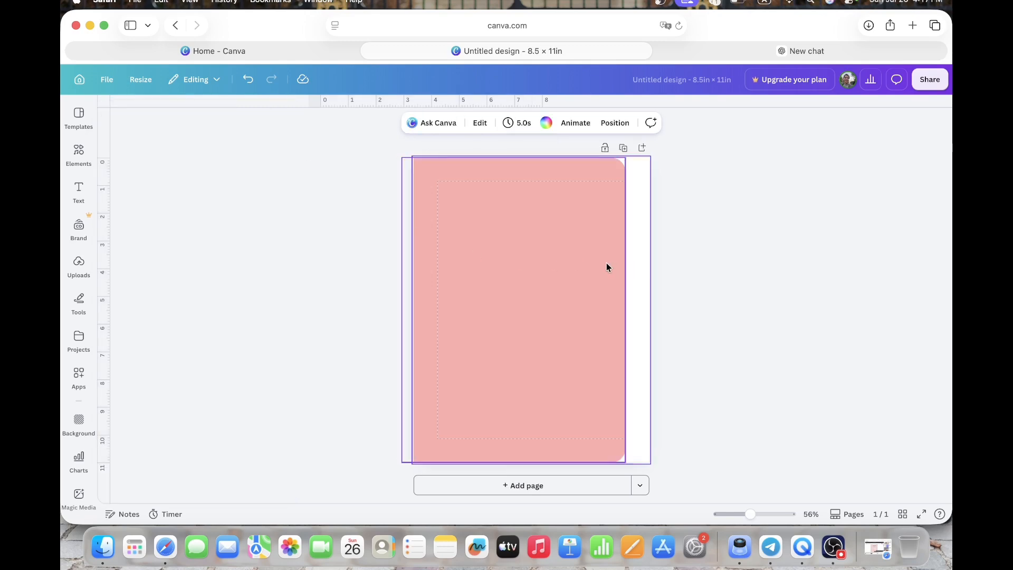
left_click(607, 265)
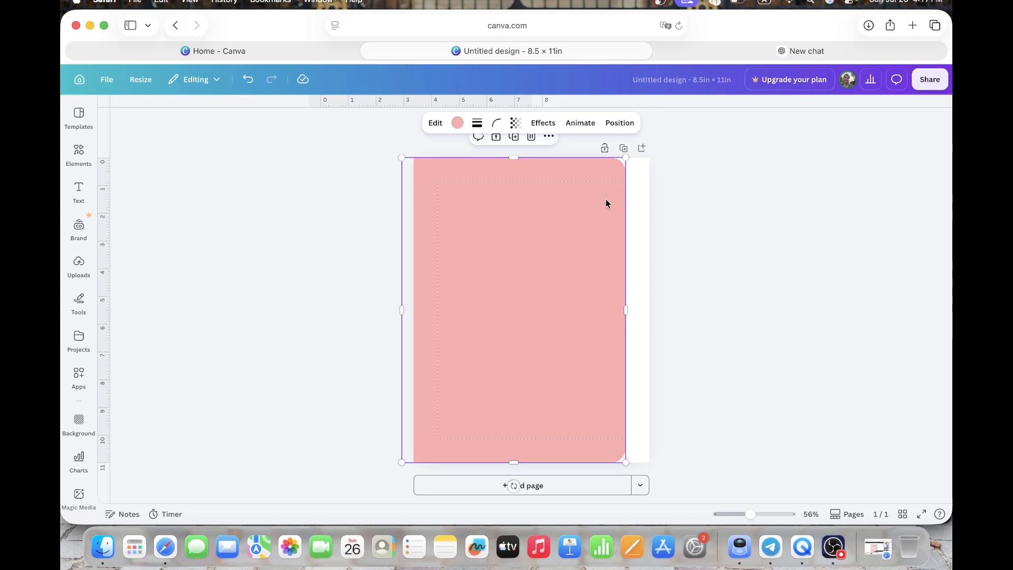
Step: Search the elements for "spiral notebook" graphics and add the vertical spiral binding to the page
left_click(78, 153)
left_click(109, 106)
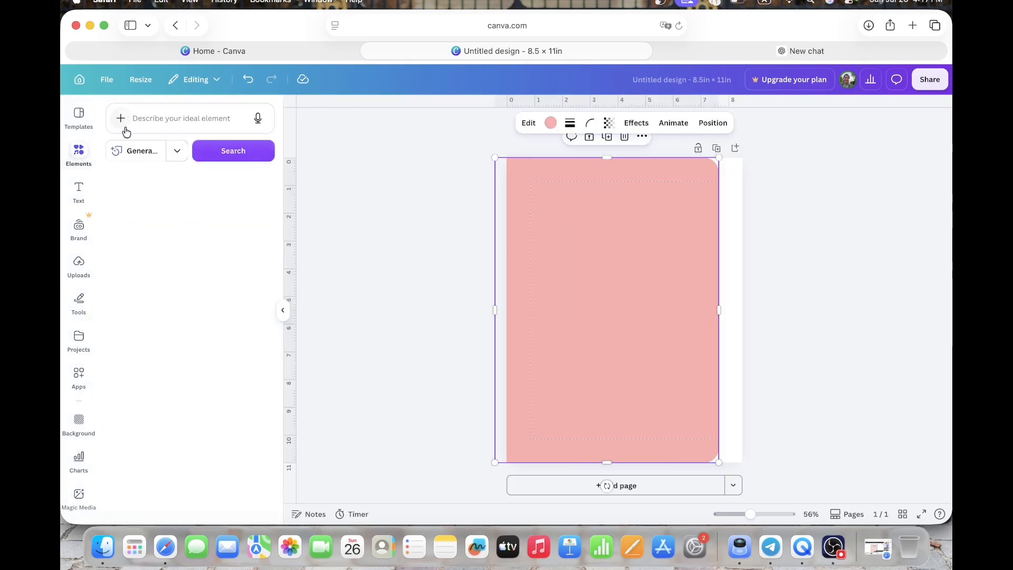
left_click(149, 122)
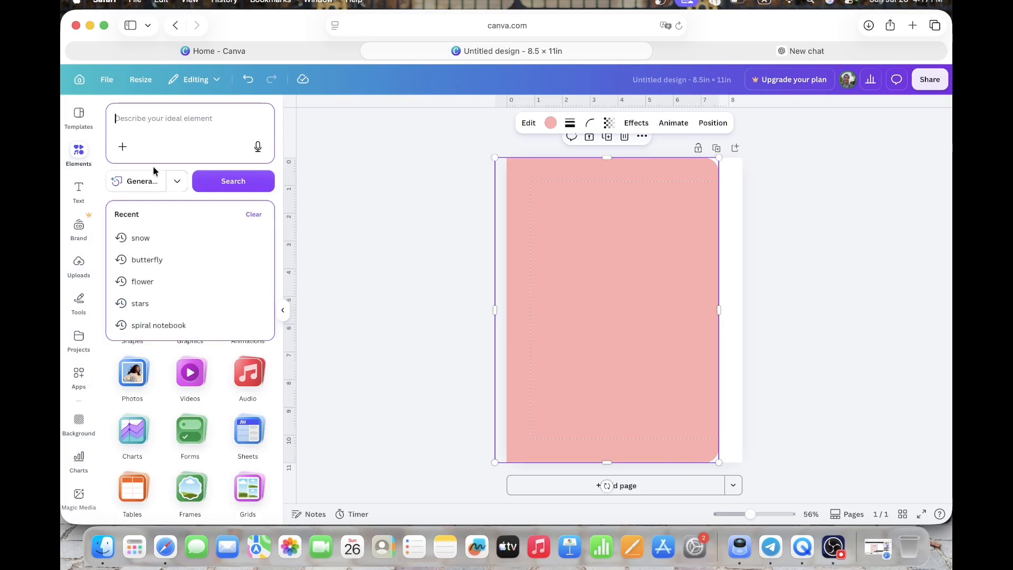
left_click(154, 328)
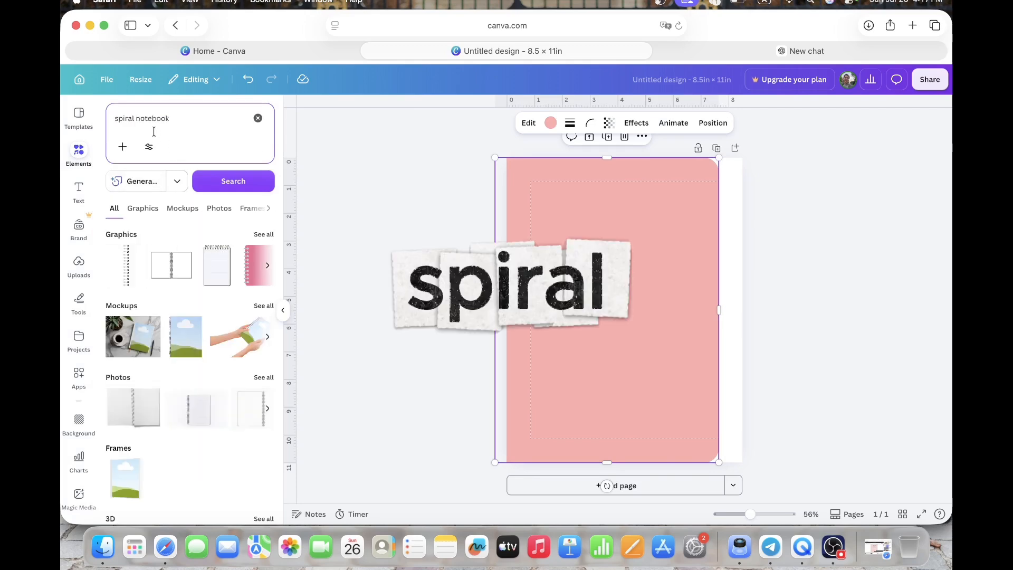
left_click(136, 210)
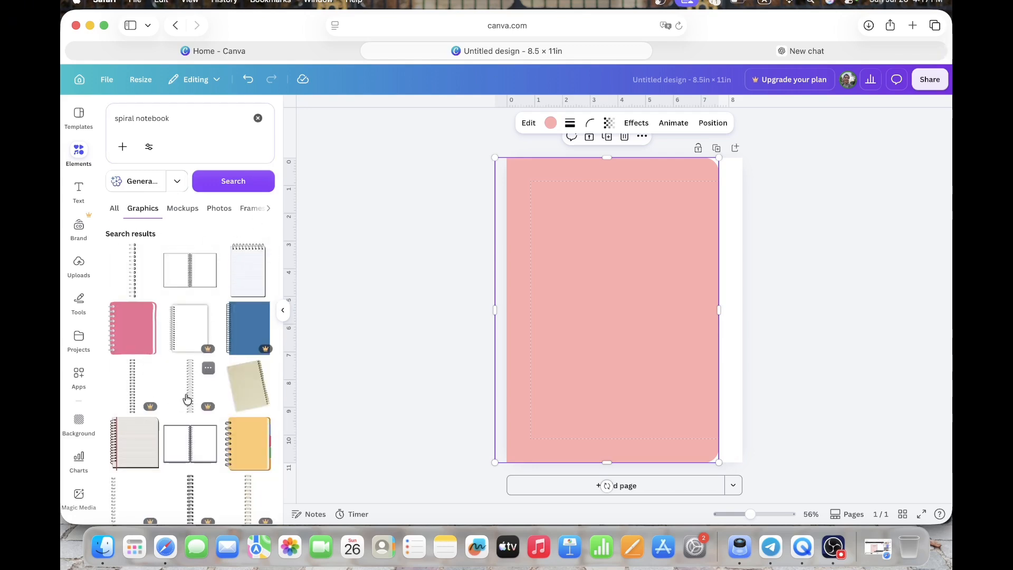
scroll(188, 399, "down", 1)
scroll(187, 399, "down", 1)
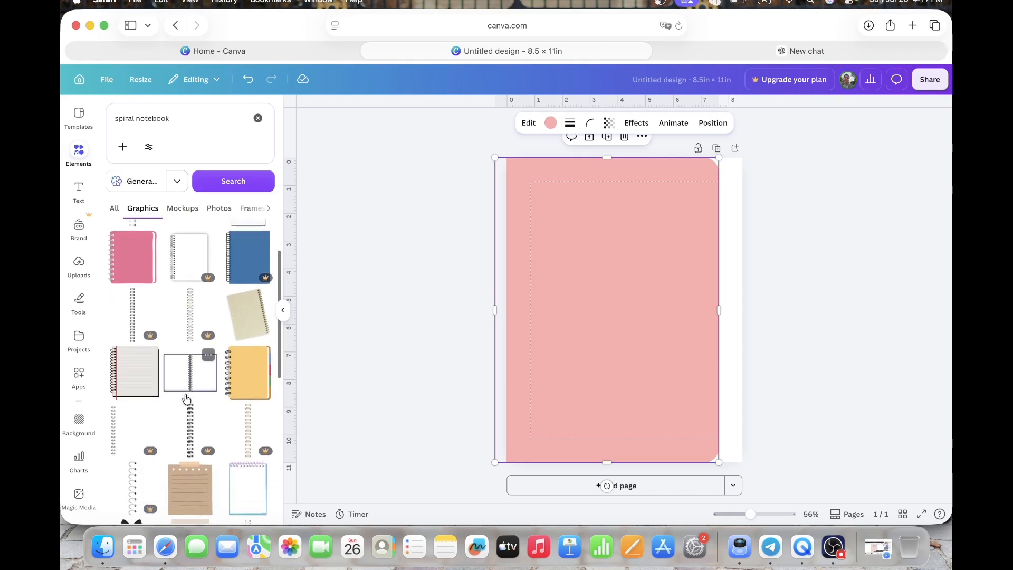
scroll(185, 396, "up", 2)
left_click(133, 285)
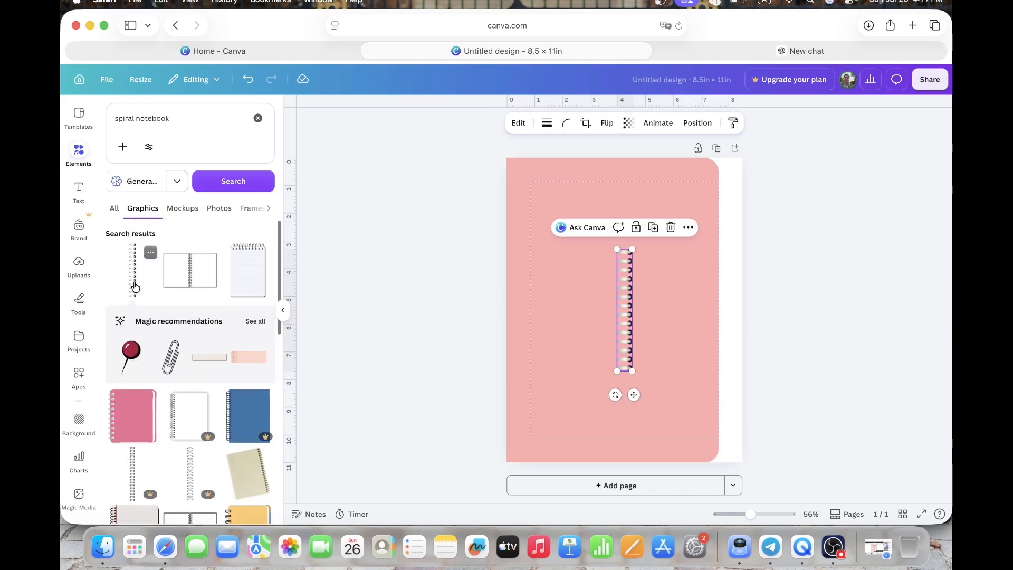
Step: Move the spiral binding to the cover's left edge and enlarge it to span nearly the full page height
left_click_drag(628, 317, 525, 230)
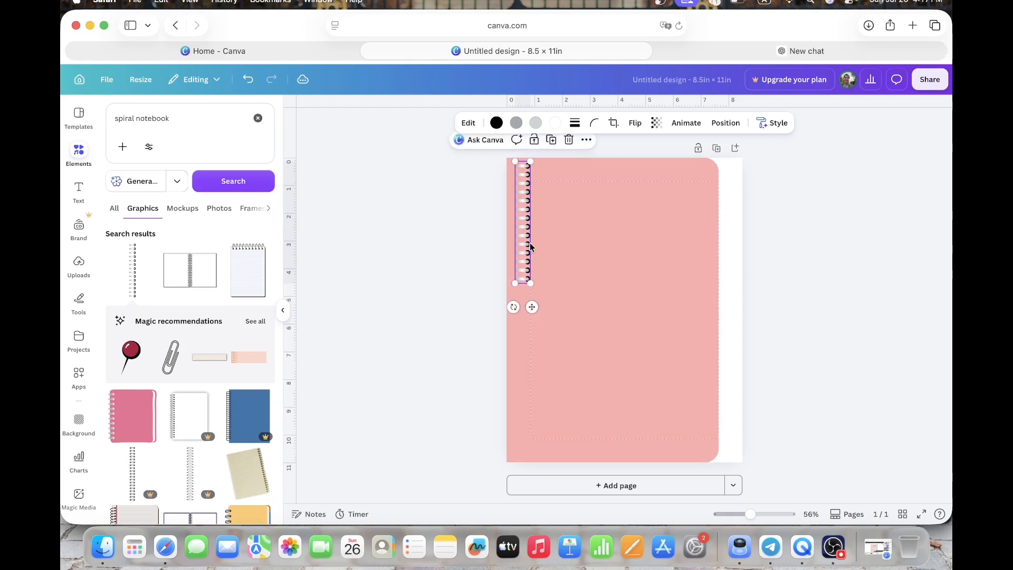
left_click_drag(530, 284, 542, 459)
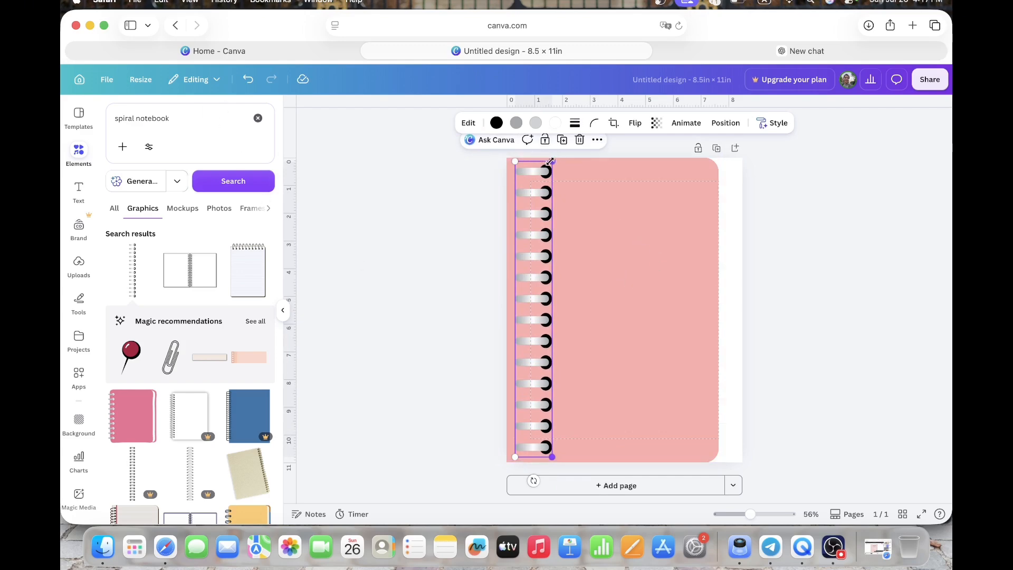
left_click_drag(552, 161, 542, 201)
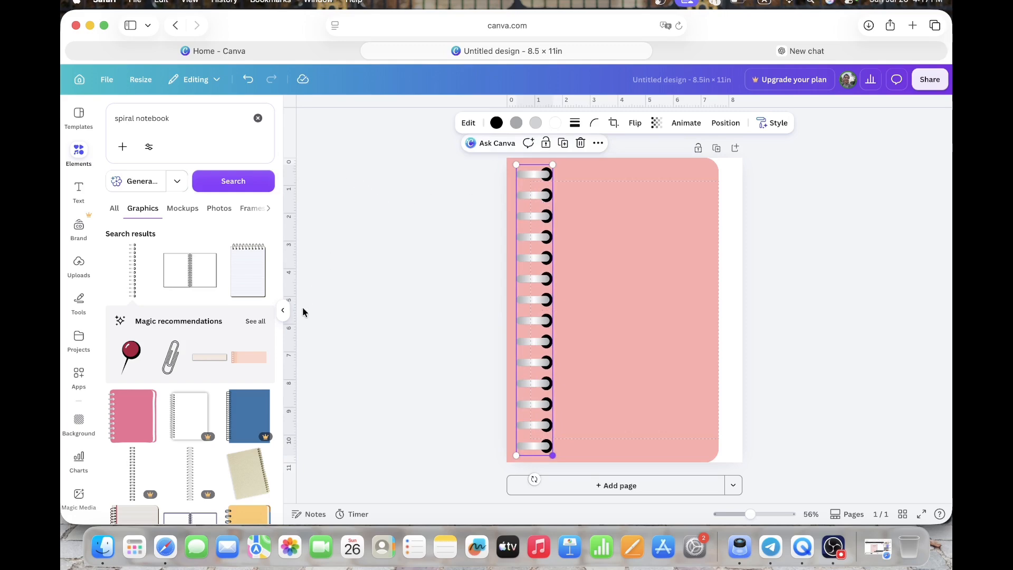
left_click(283, 310)
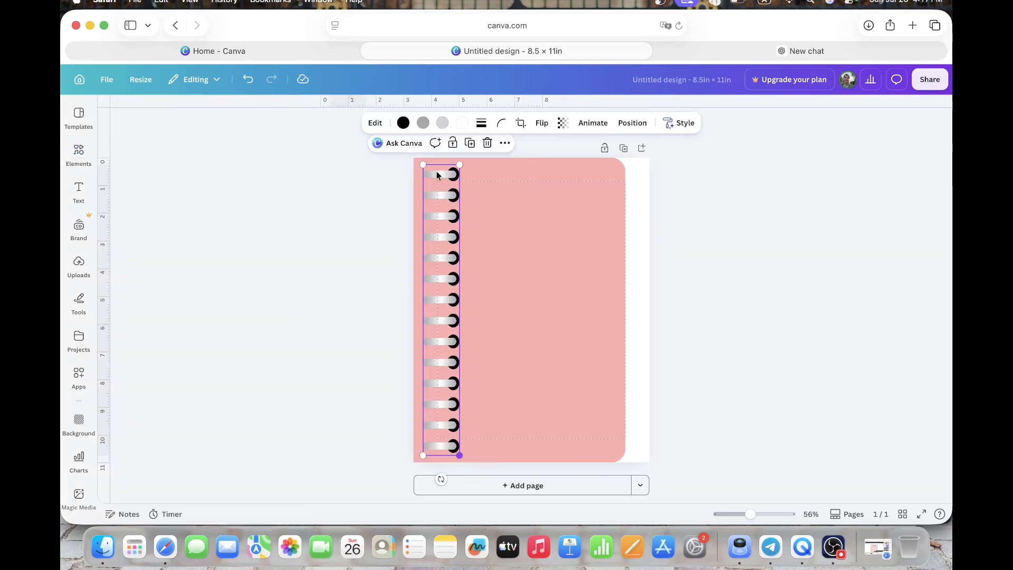
Step: Change the spiral binding's light grey colour to coral red from the default solid colours
left_click(423, 125)
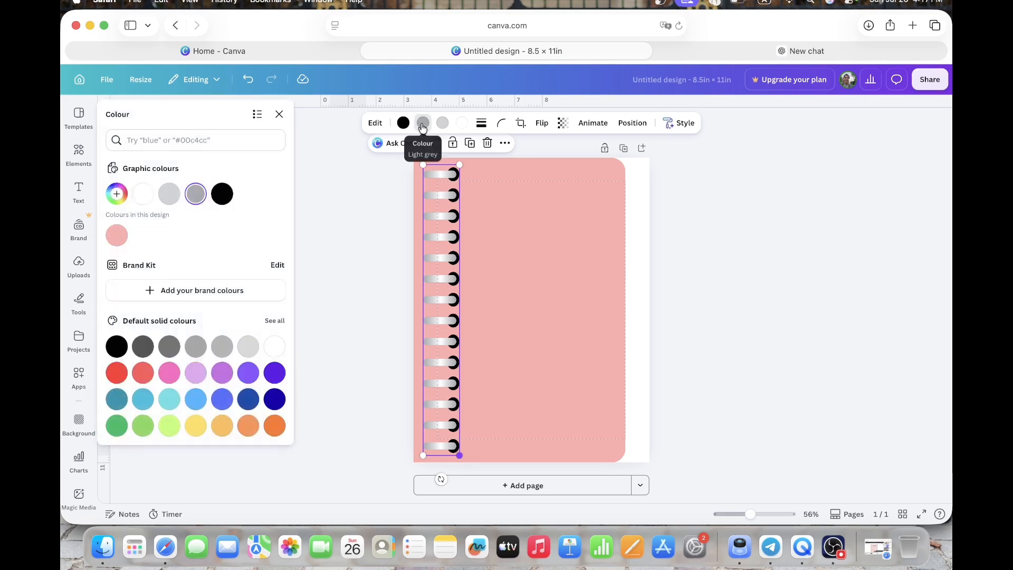
left_click(274, 321)
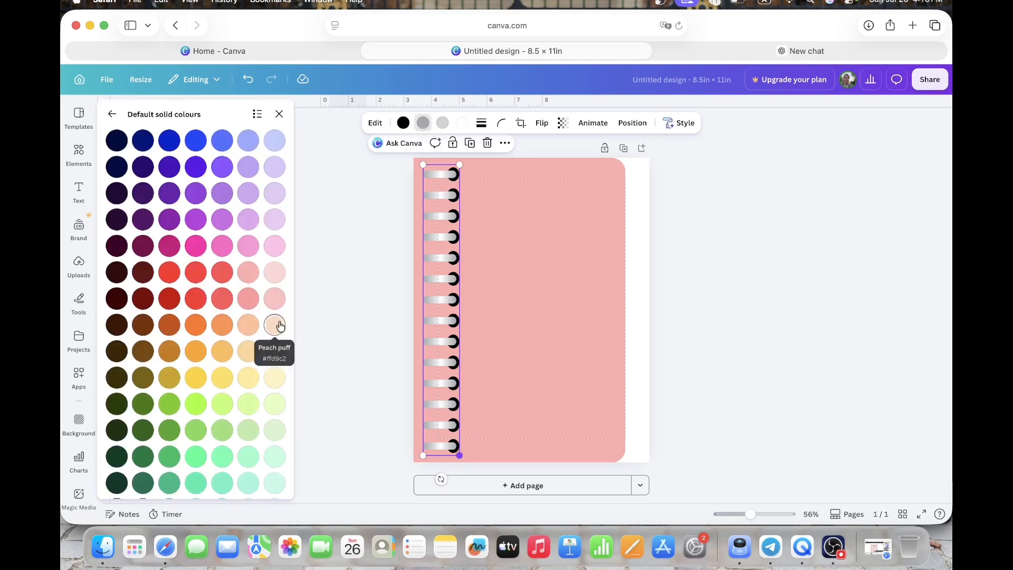
left_click(226, 279)
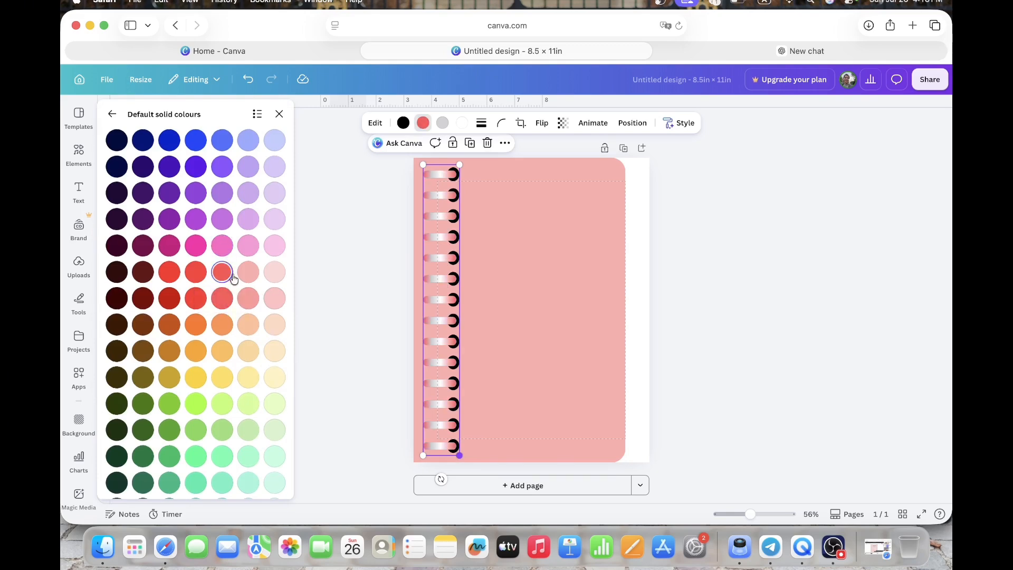
left_click(279, 116)
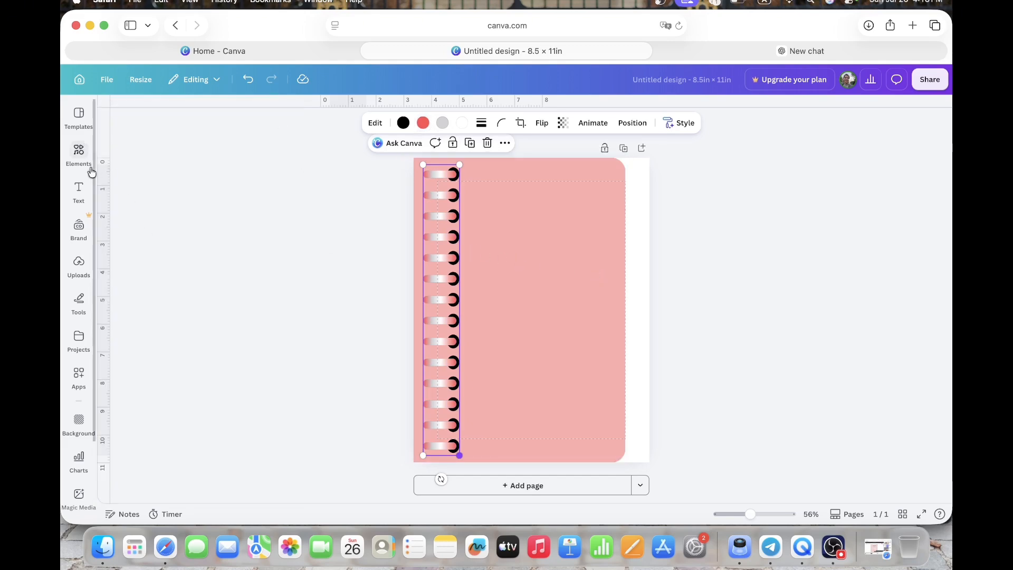
Step: Add the light grey rounded rectangle from the recently used shapes to the page
left_click(72, 165)
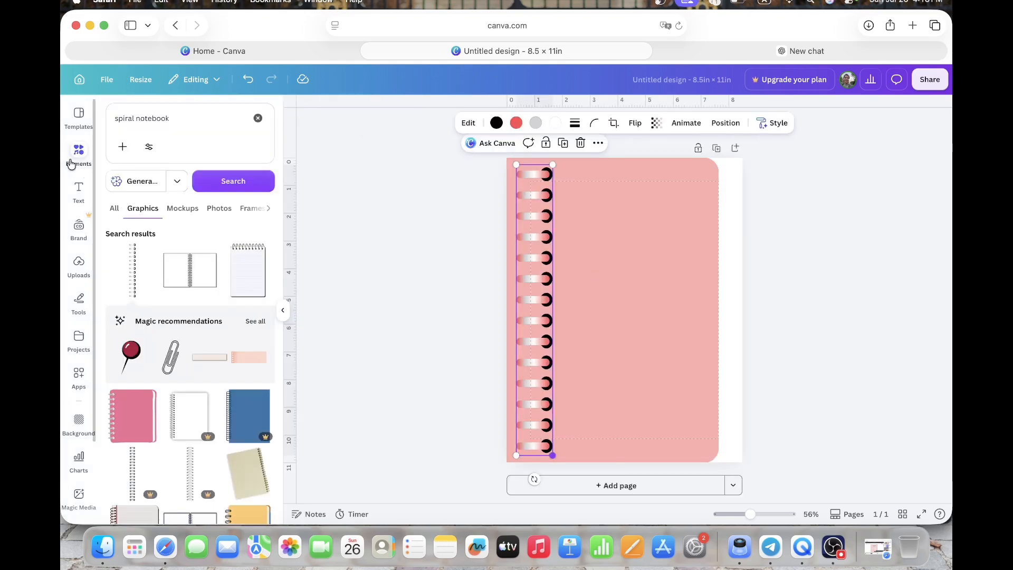
left_click(254, 118)
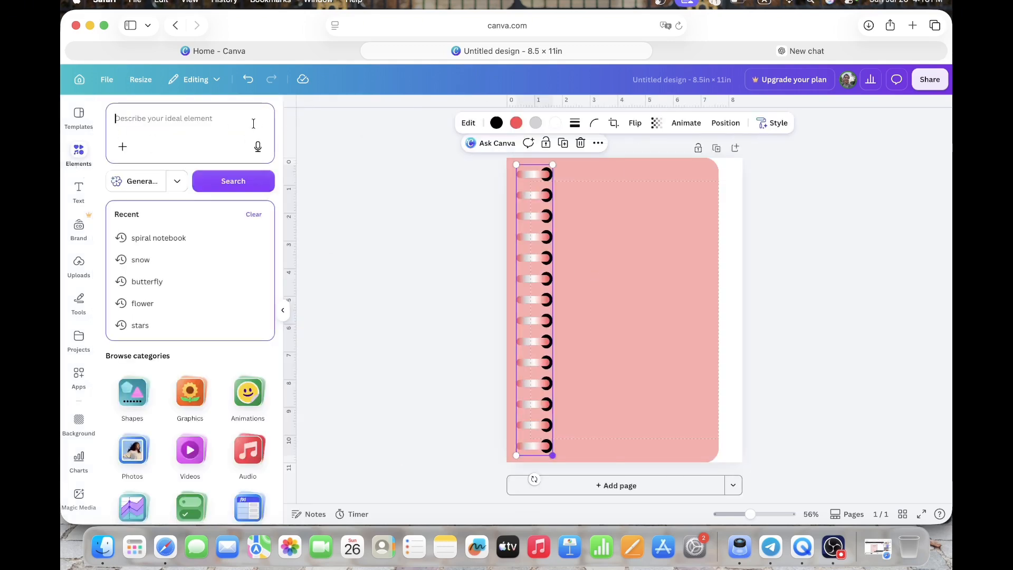
left_click(133, 416)
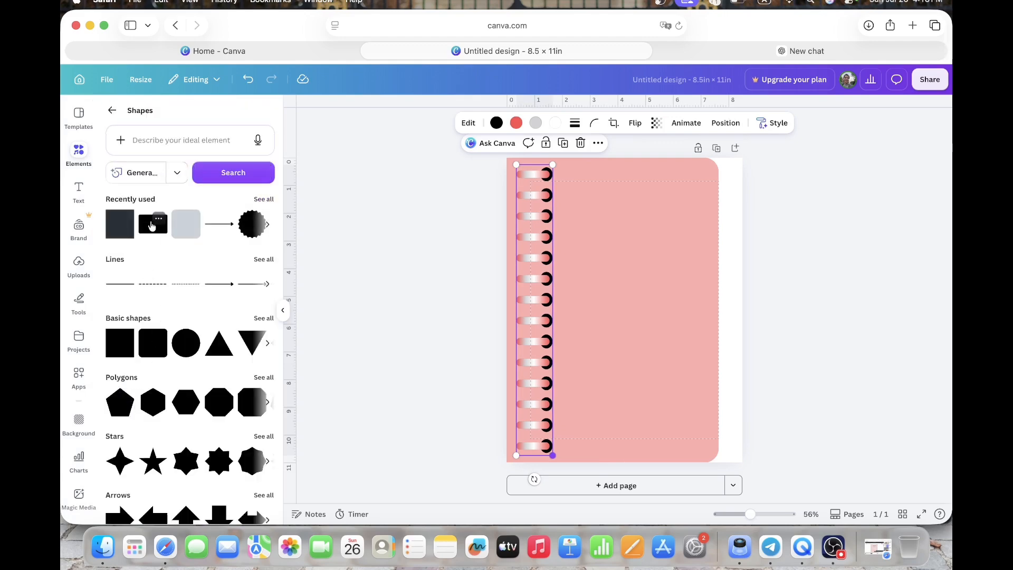
left_click(185, 226)
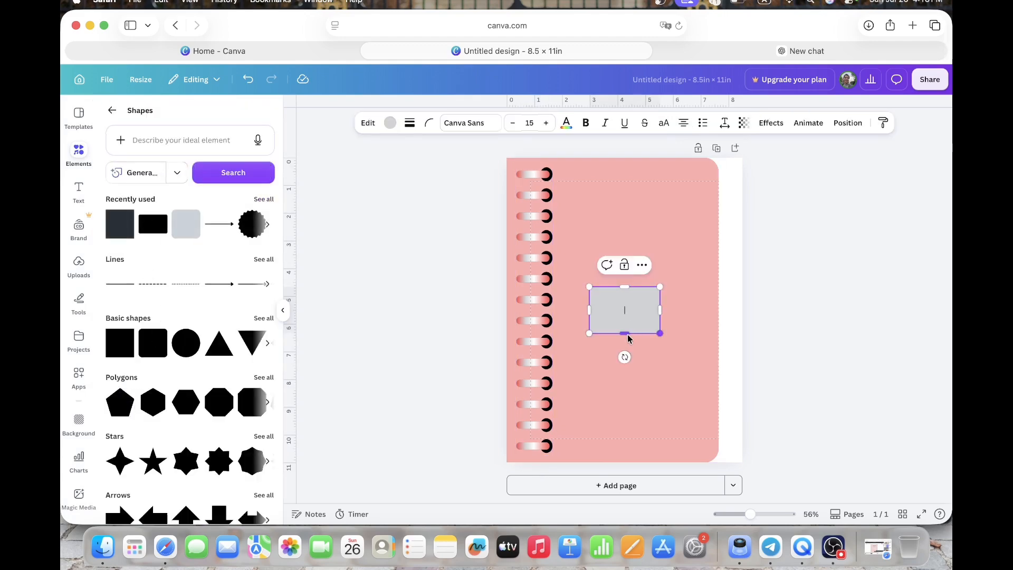
Step: Flatten the grey rectangle to about 2.55 × 0.73 in and place it as a tab over the cover's upper-right edge
left_click_drag(627, 336, 717, 177)
left_click(692, 353)
left_click(761, 199)
left_click(730, 178)
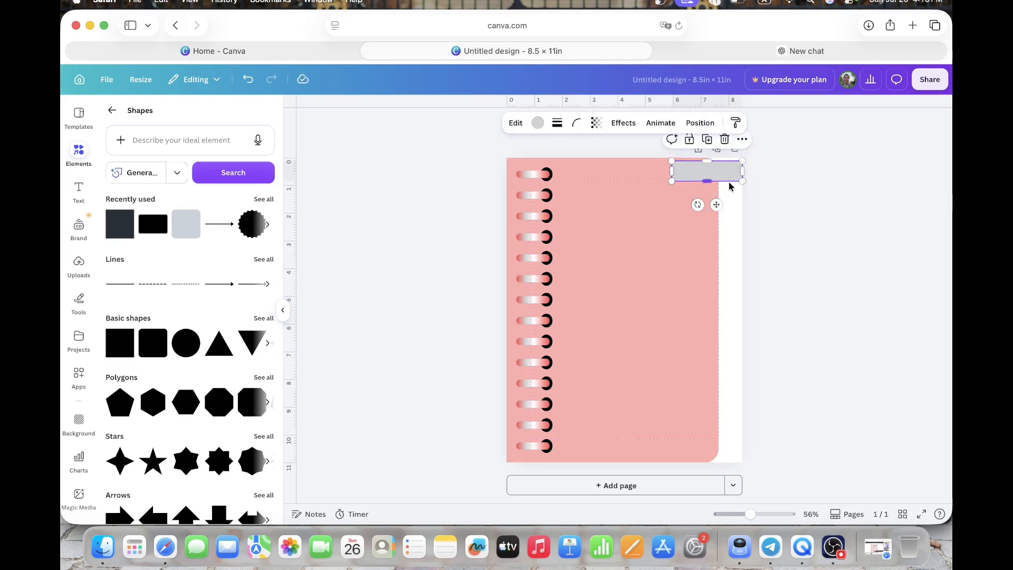
Step: Increase the grey tab's corner rounding until its short ends are fully rounded
left_click(576, 123)
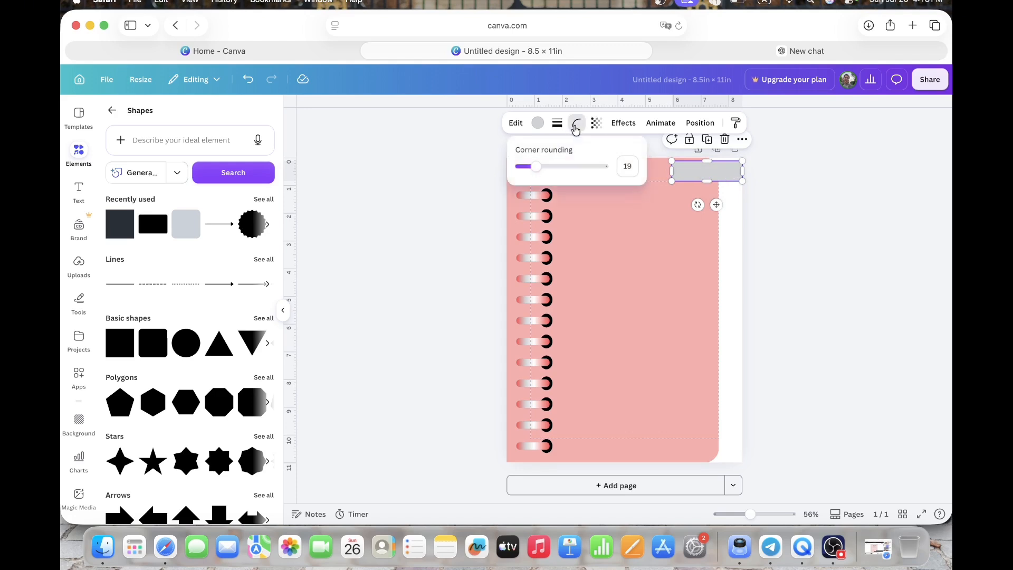
left_click_drag(536, 166, 565, 167)
left_click(778, 230)
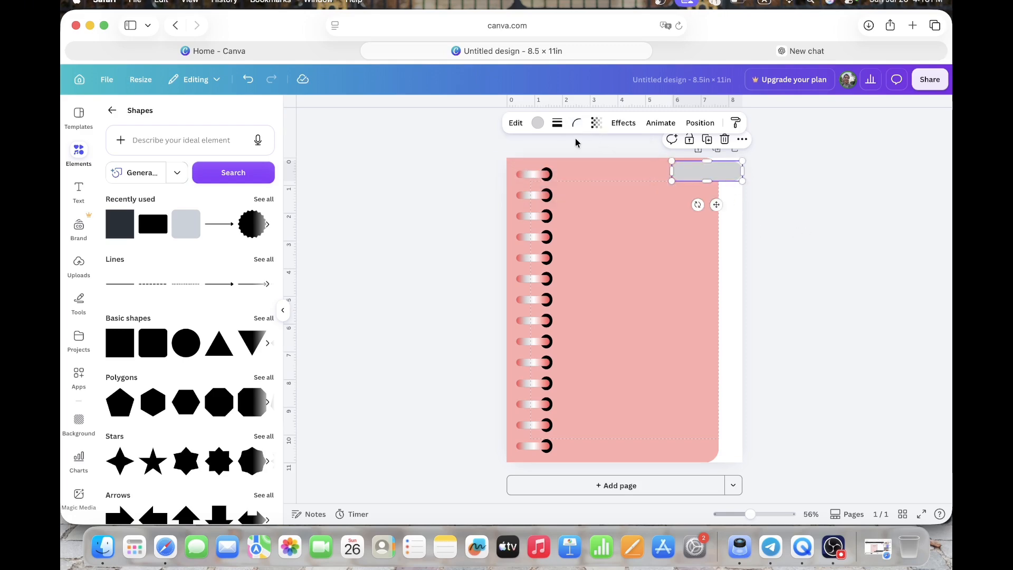
Step: Recolour the tab with Rose water pink and the notebook cover with Coral from the full set of default solid colours
left_click(537, 123)
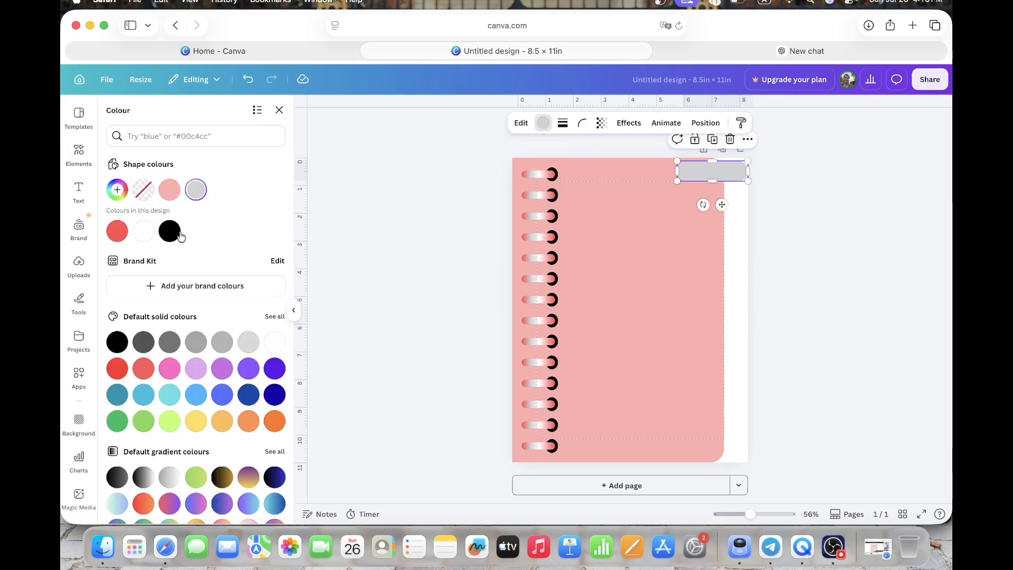
left_click(279, 316)
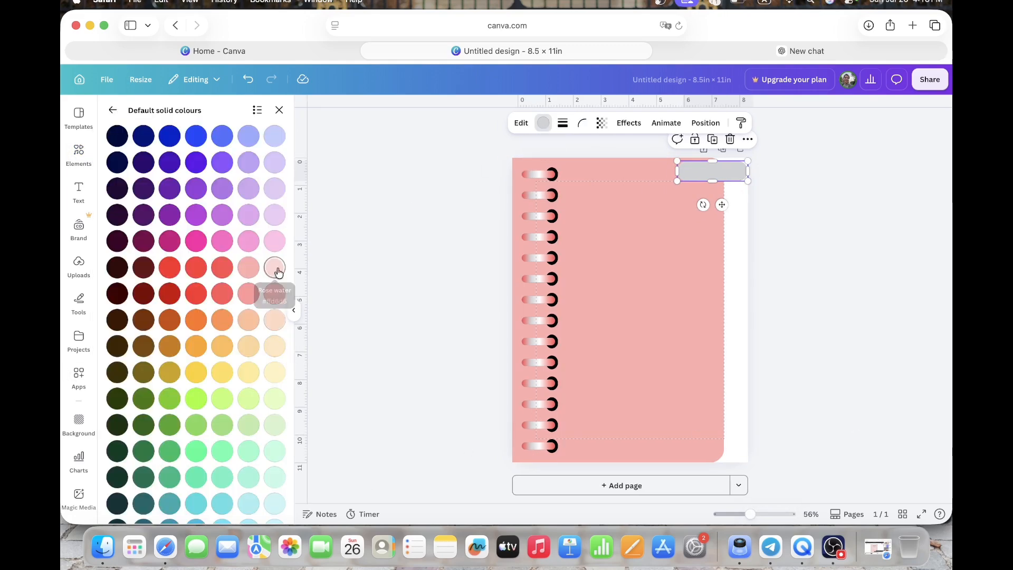
left_click(275, 268)
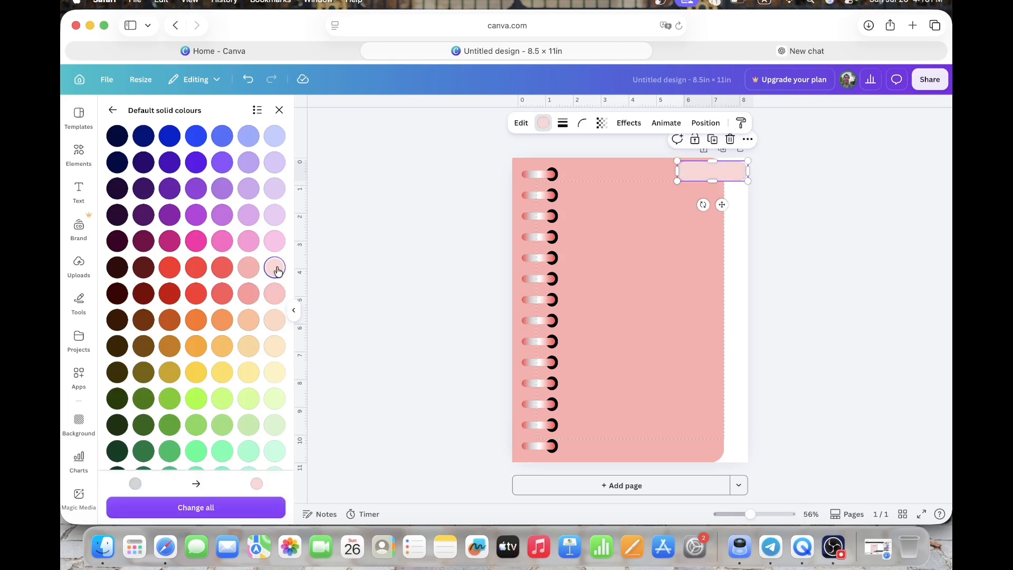
left_click(275, 346)
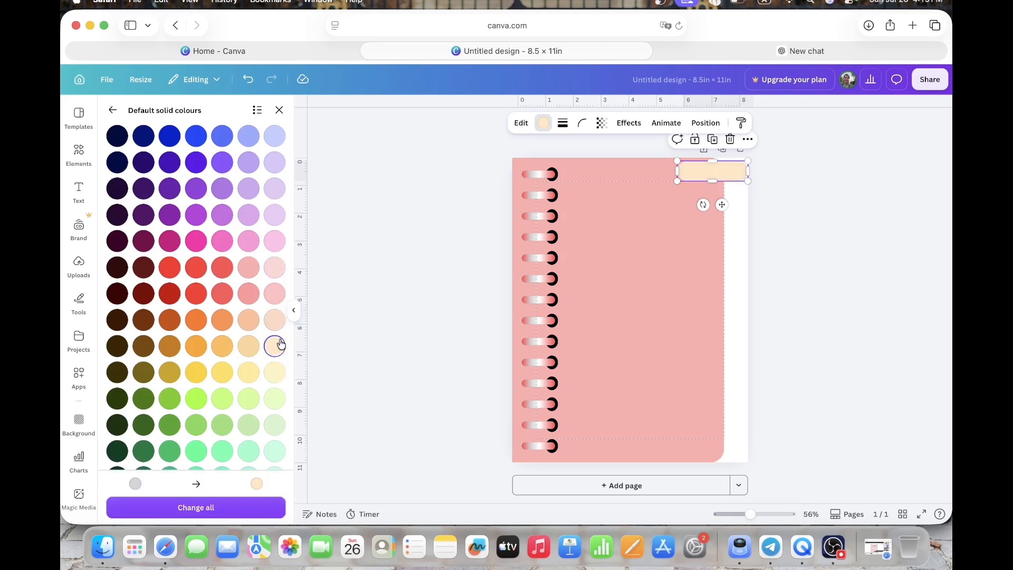
left_click(275, 268)
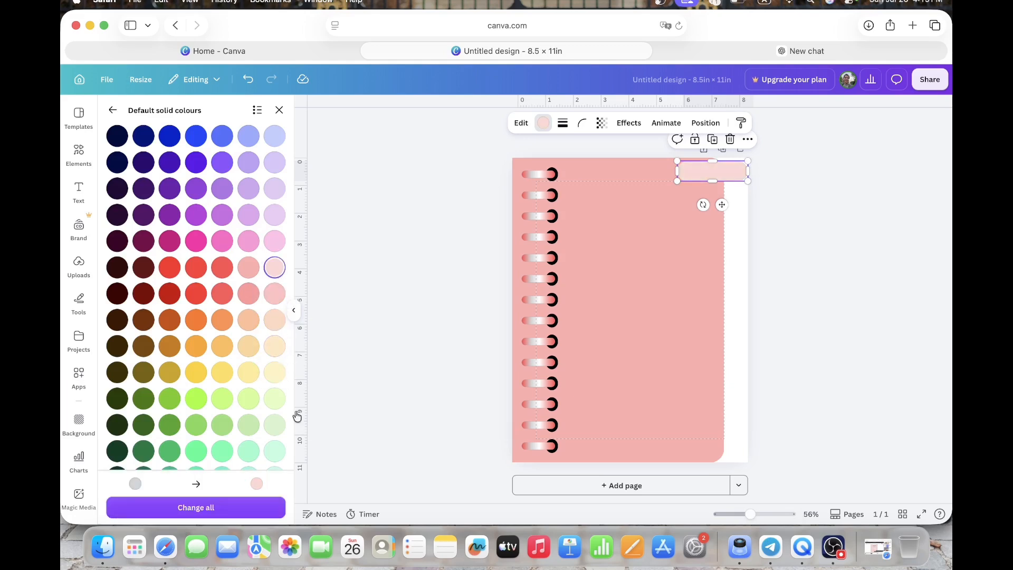
left_click(666, 283)
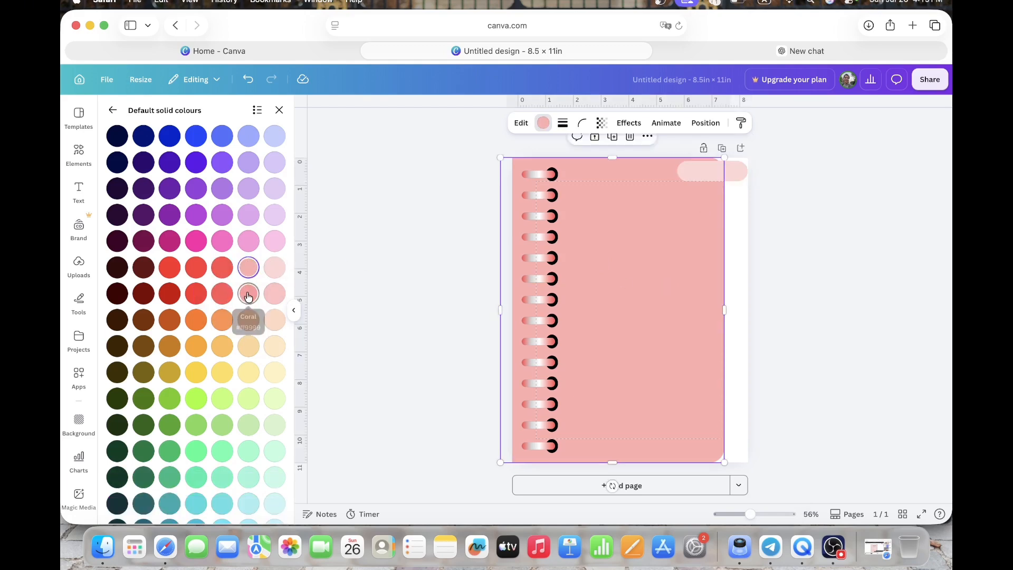
left_click(249, 293)
Step: Duplicate the pink tab and nudge the copy into place directly below the first one with a very small gap
left_click(736, 179)
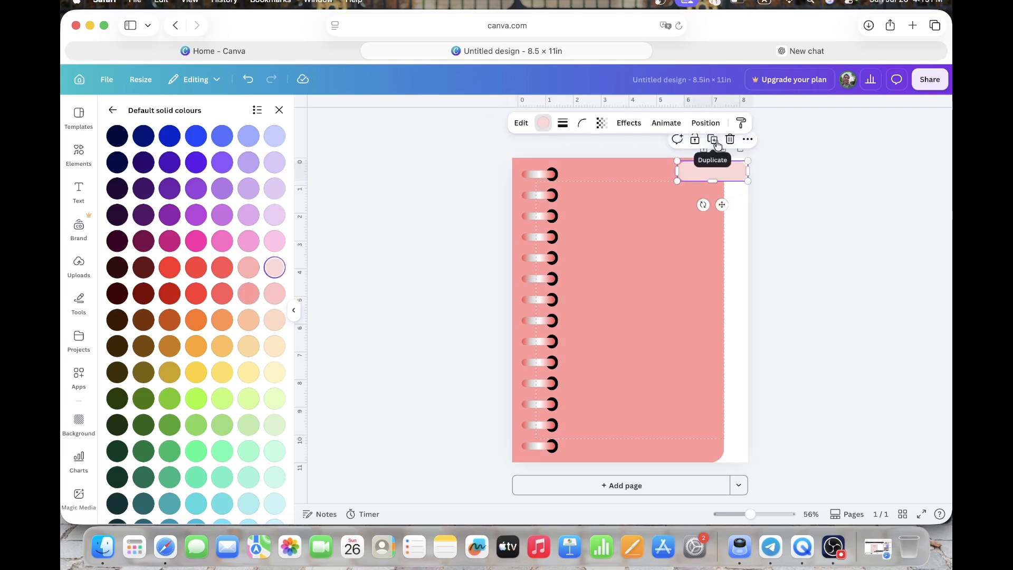
left_click(713, 141)
left_click_drag(729, 184, 728, 205)
left_click(732, 219)
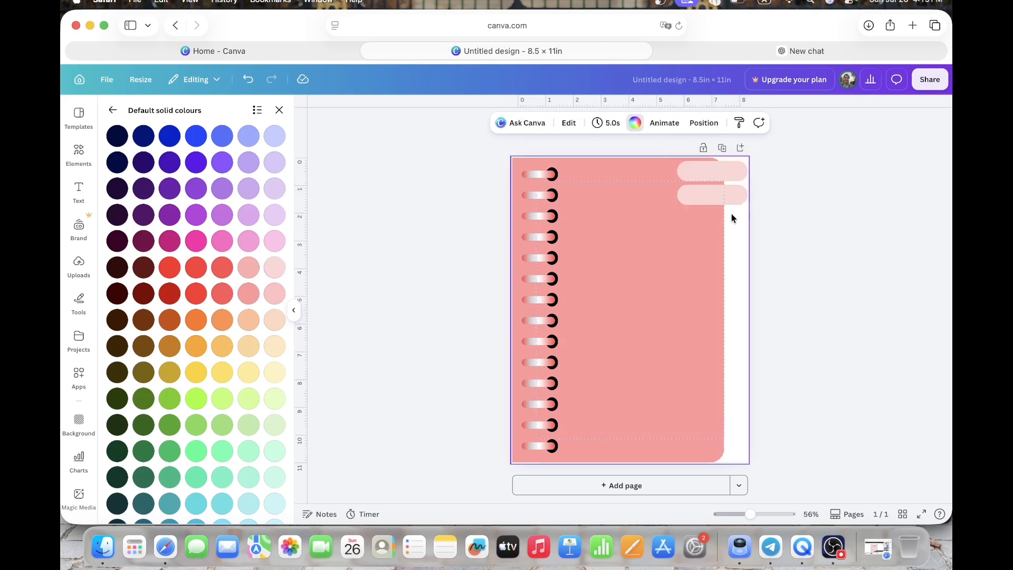
left_click(731, 204)
key("Up")
key("Up")
key("Up")
key("Up")
key("Up")
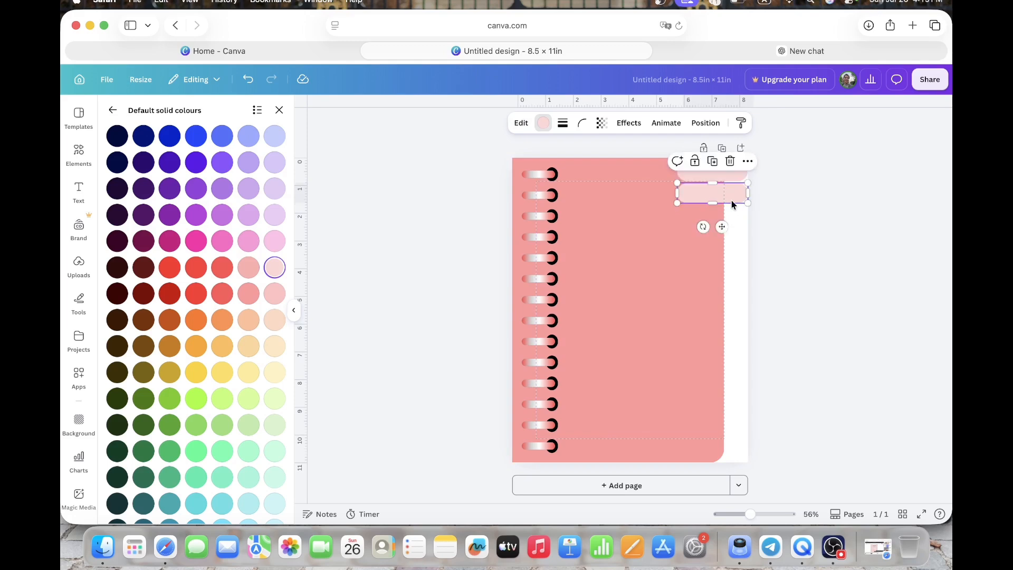
Step: Duplicate the second tab and align the copy directly below it at the same spacing
left_click(712, 161)
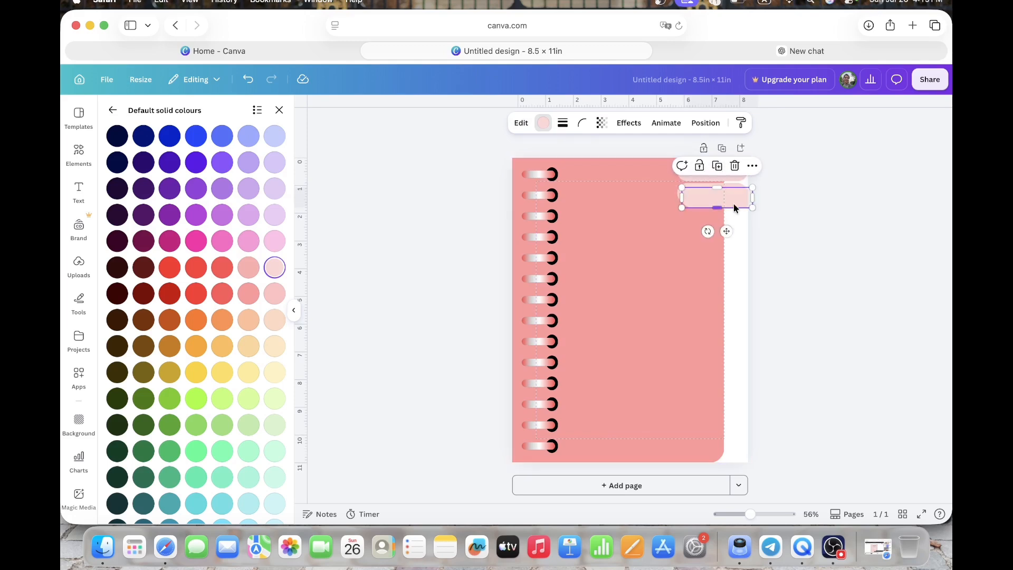
left_click_drag(733, 207, 731, 224)
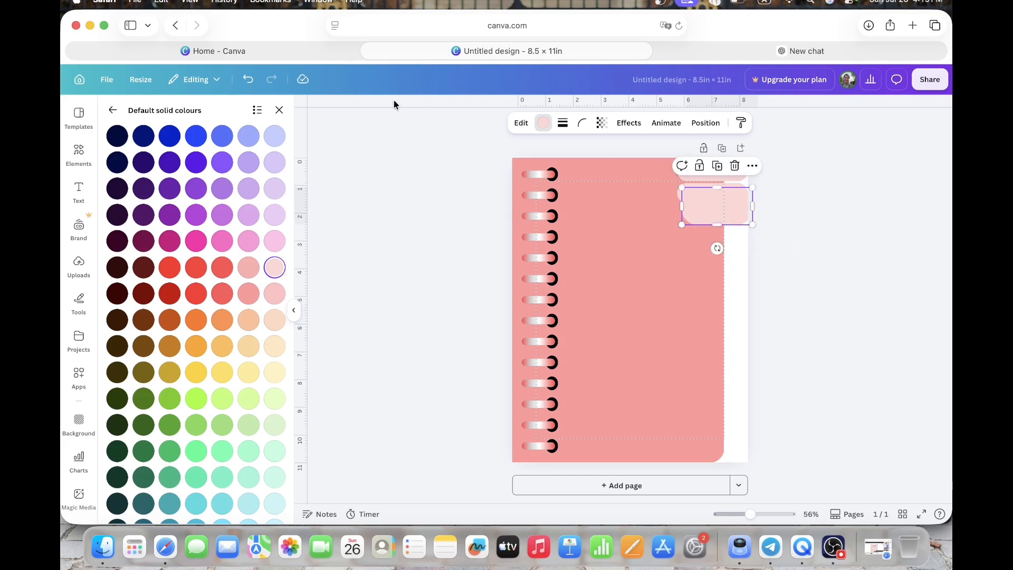
left_click(248, 79)
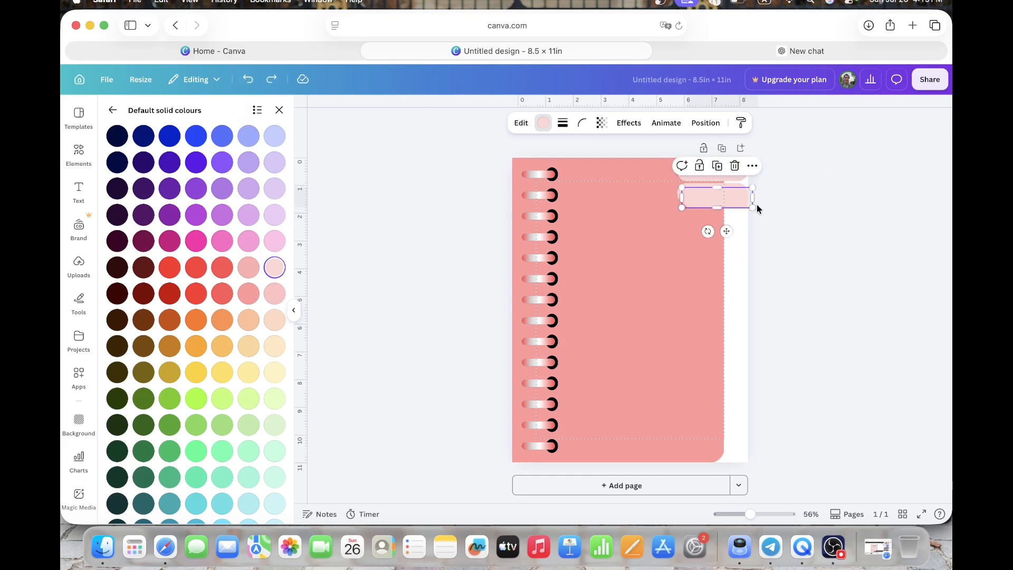
left_click_drag(736, 199, 733, 217)
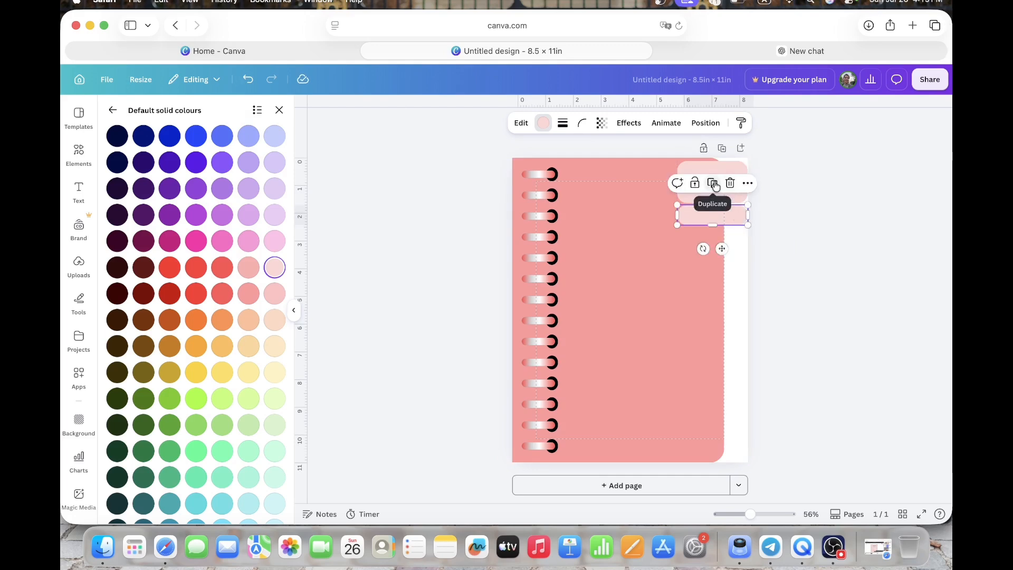
Step: Duplicate the lowest tab repeatedly at the same spacing to build a column of twelve tabs down the cover's right edge
left_click(712, 183)
left_click(713, 206)
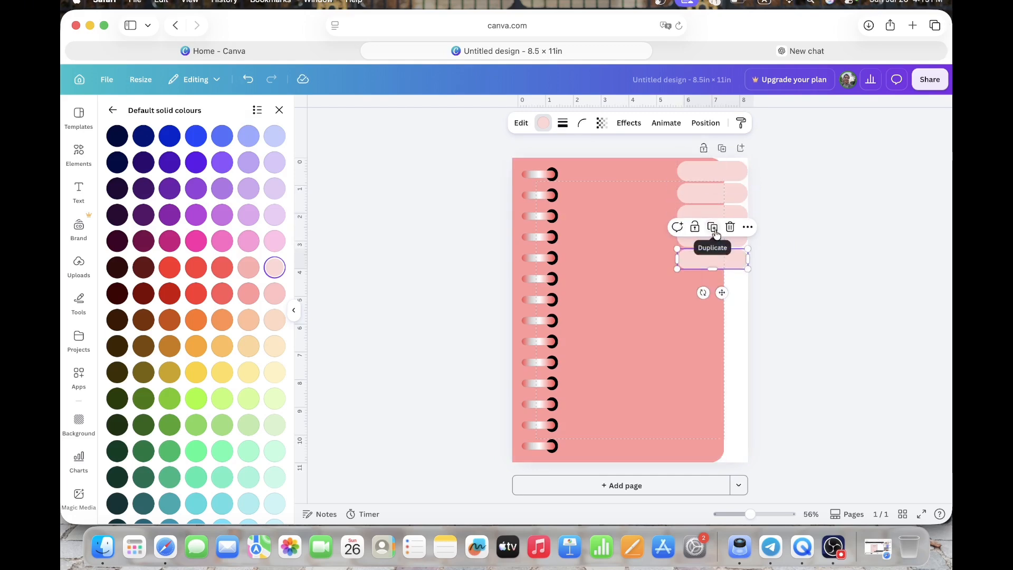
left_click(712, 227)
left_click(712, 249)
left_click(712, 271)
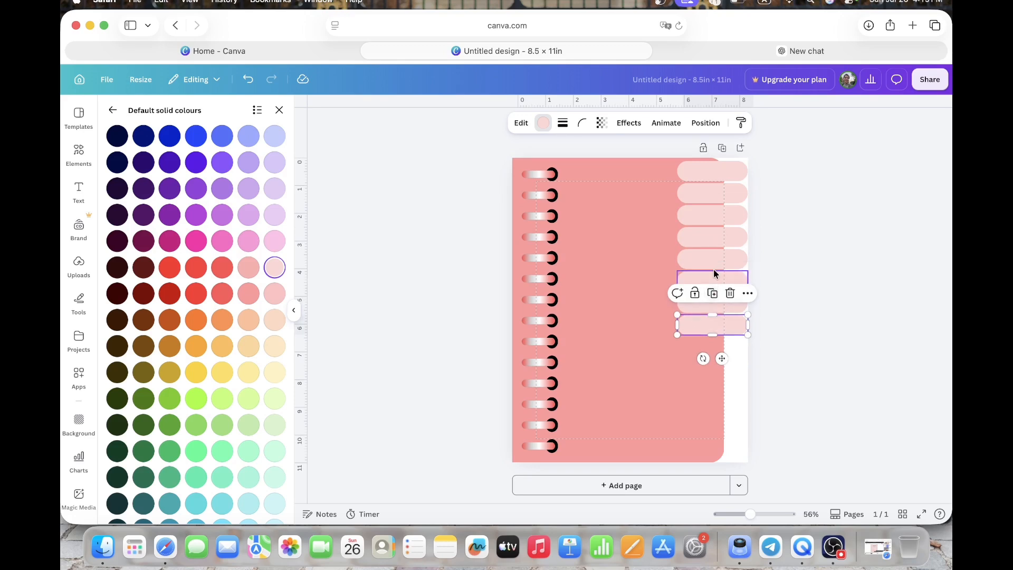
left_click(714, 313)
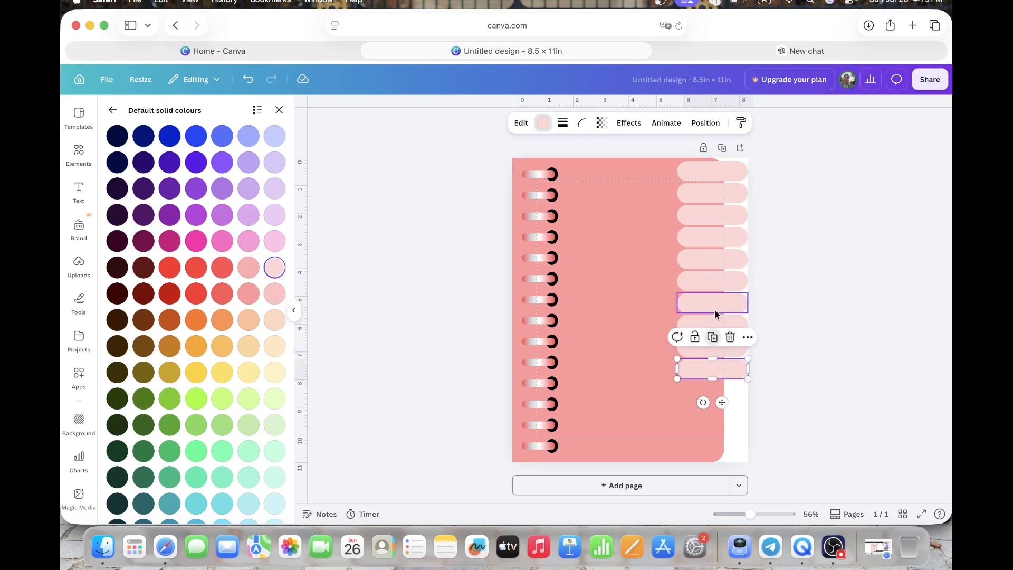
left_click(713, 335)
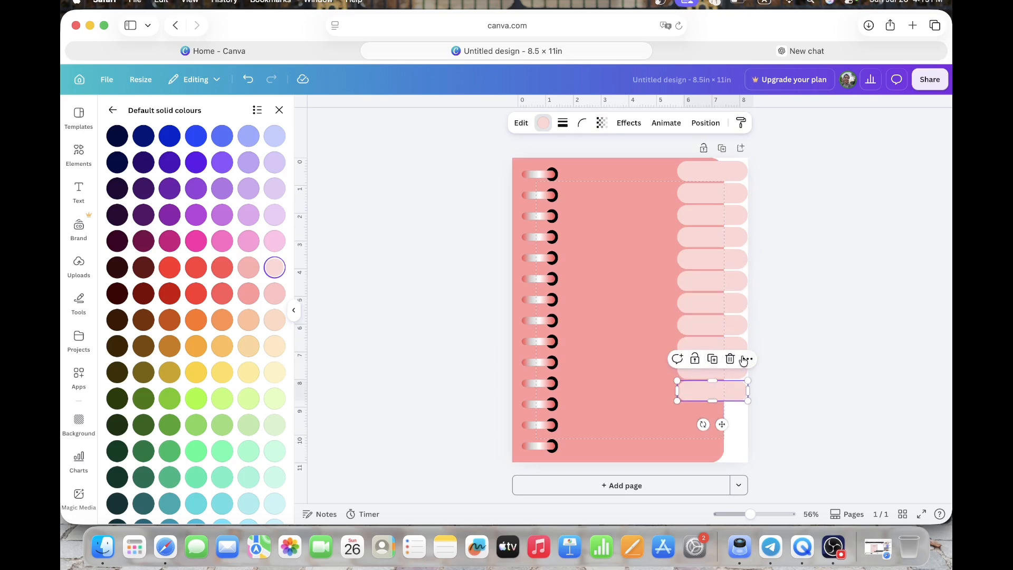
left_click(712, 358)
key("Escape")
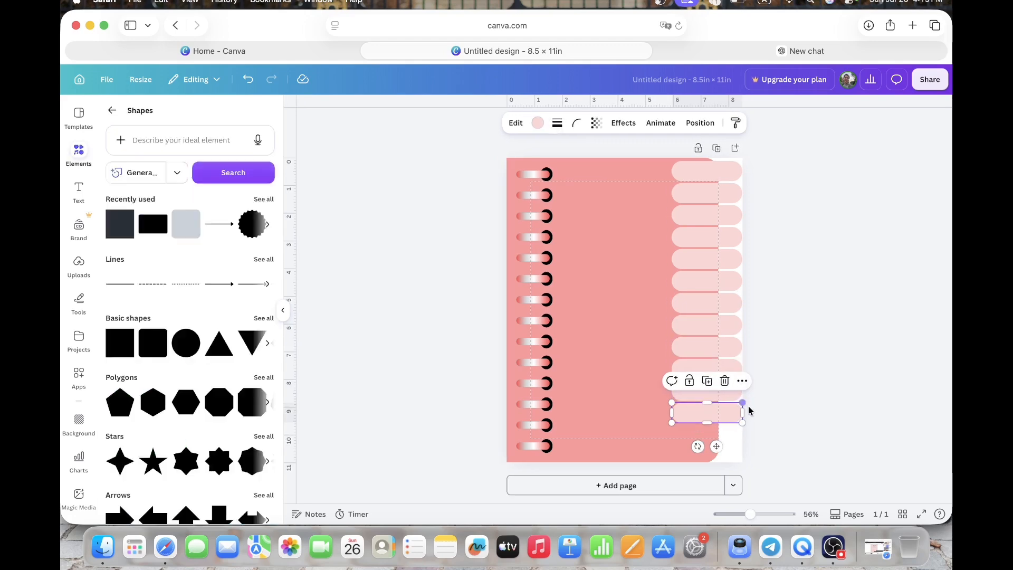
Step: Select all twelve tabs and move the column down and slightly left to centre it vertically on the page
left_click(761, 412)
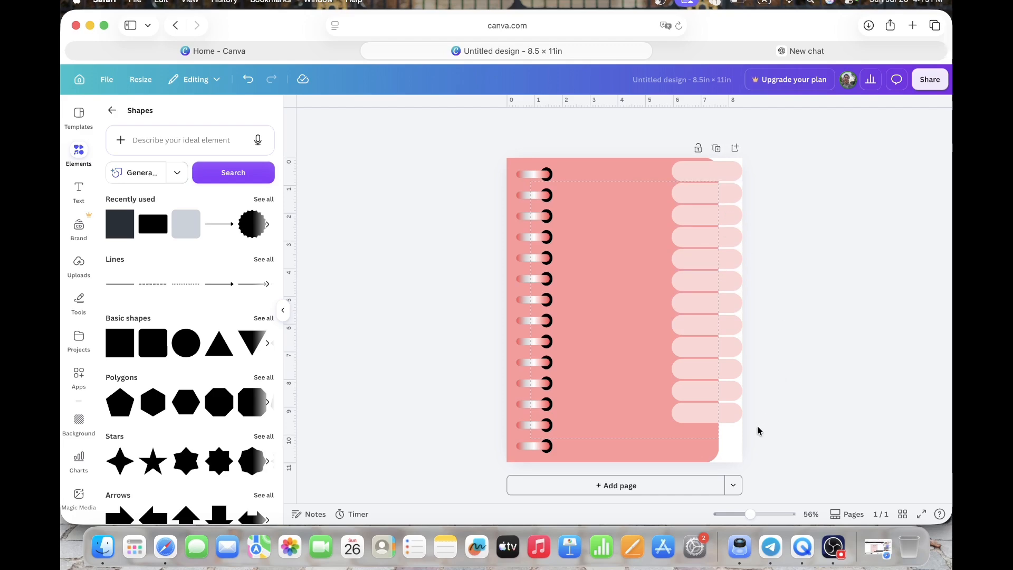
left_click_drag(757, 429, 668, 166)
left_click(791, 317)
left_click_drag(776, 426, 733, 174)
left_click_drag(732, 241, 734, 258)
left_click(767, 275)
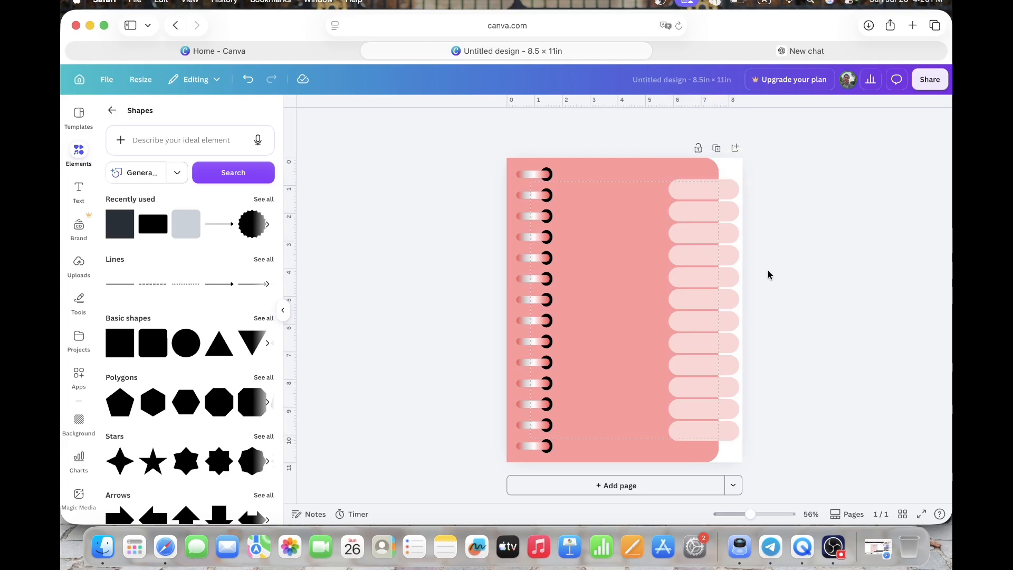
Step: Move the spiral binding's layer to the front, above all the tabs
left_click_drag(749, 442, 731, 194)
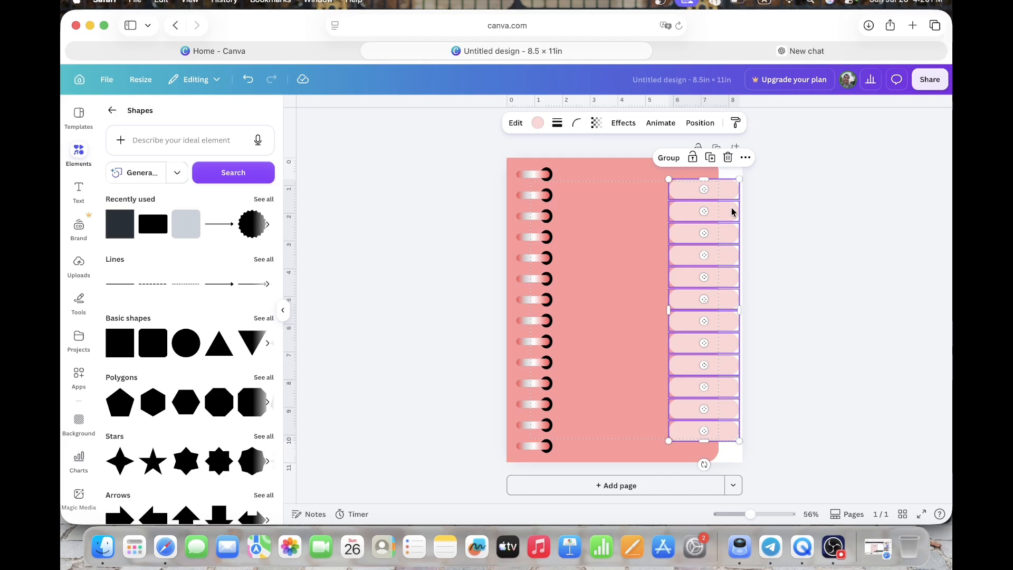
left_click(707, 126)
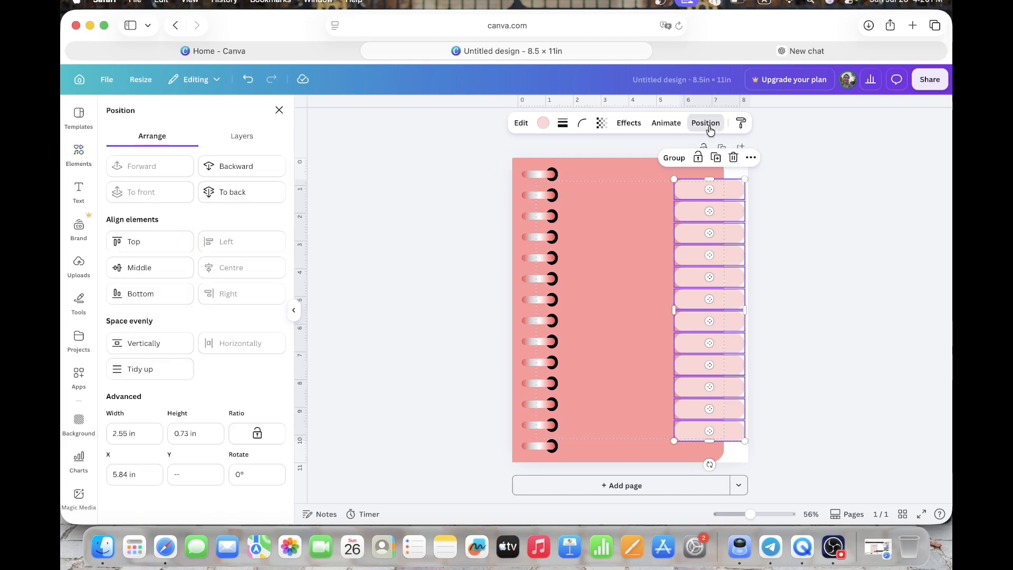
left_click(255, 148)
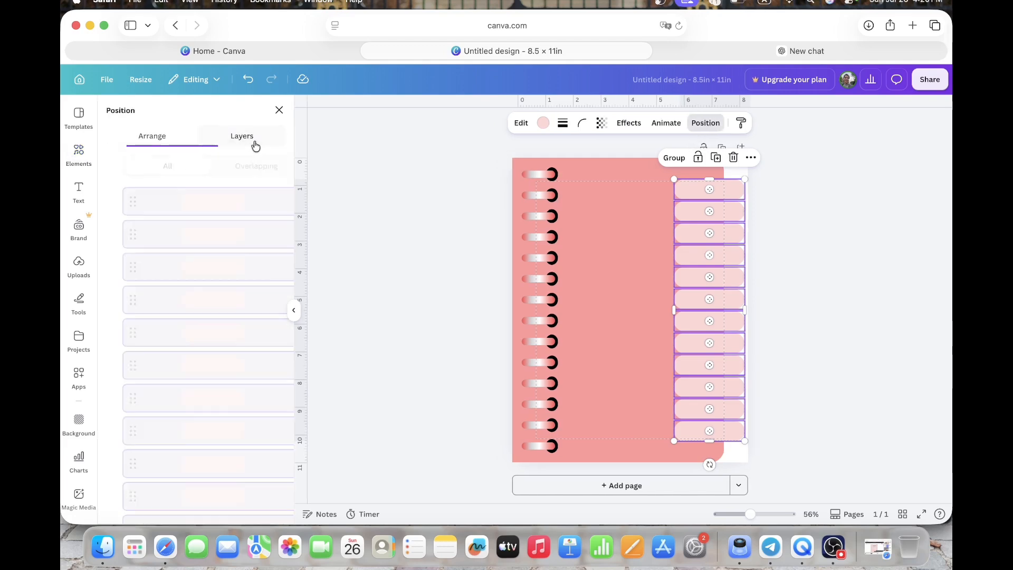
scroll(229, 380, "down", 2)
scroll(229, 380, "down", 2)
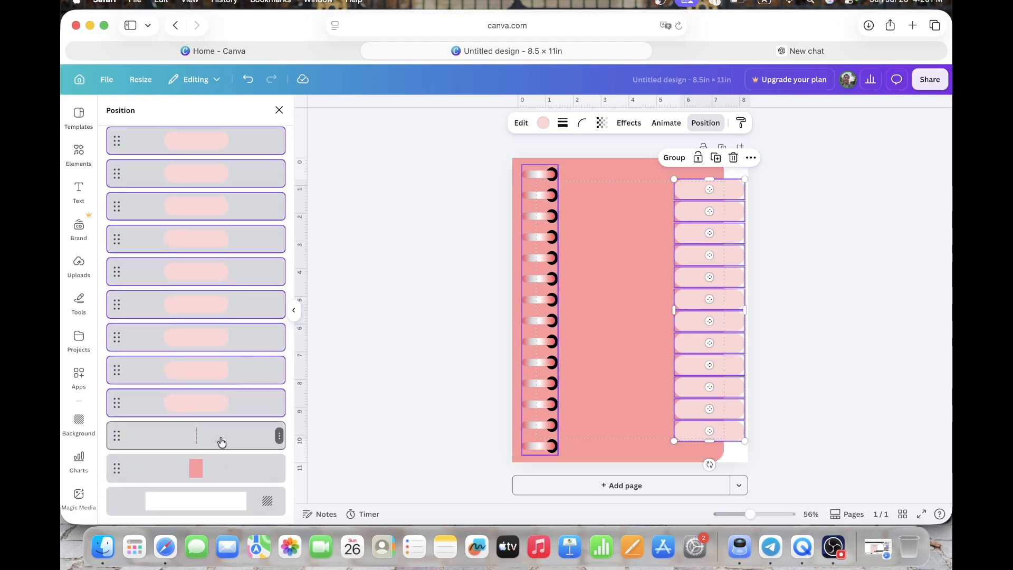
left_click_drag(222, 430, 224, 199)
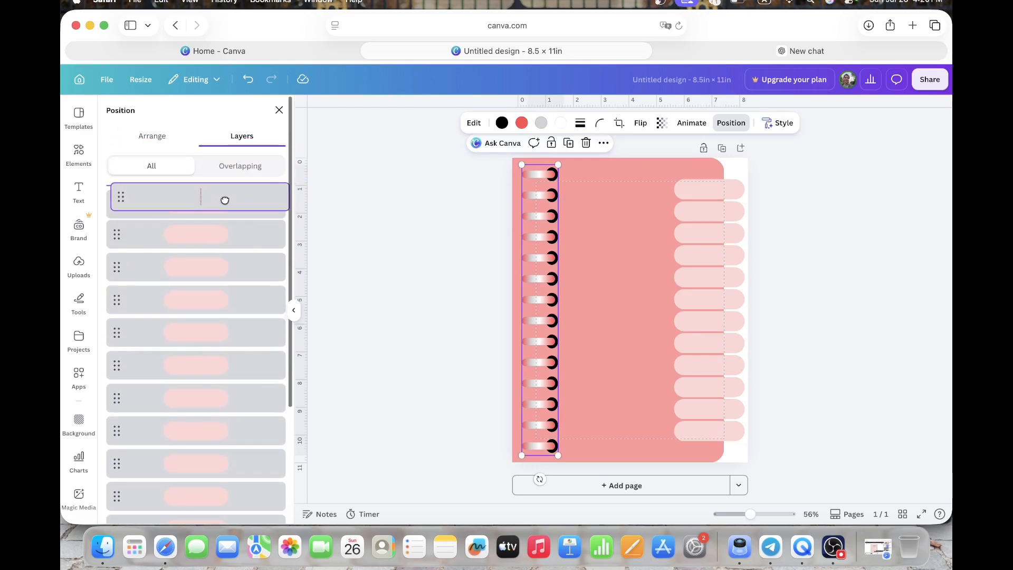
Step: Move the coral cover's layer above all the tabs, directly beneath the spiral binding
scroll(247, 331, "down", 5)
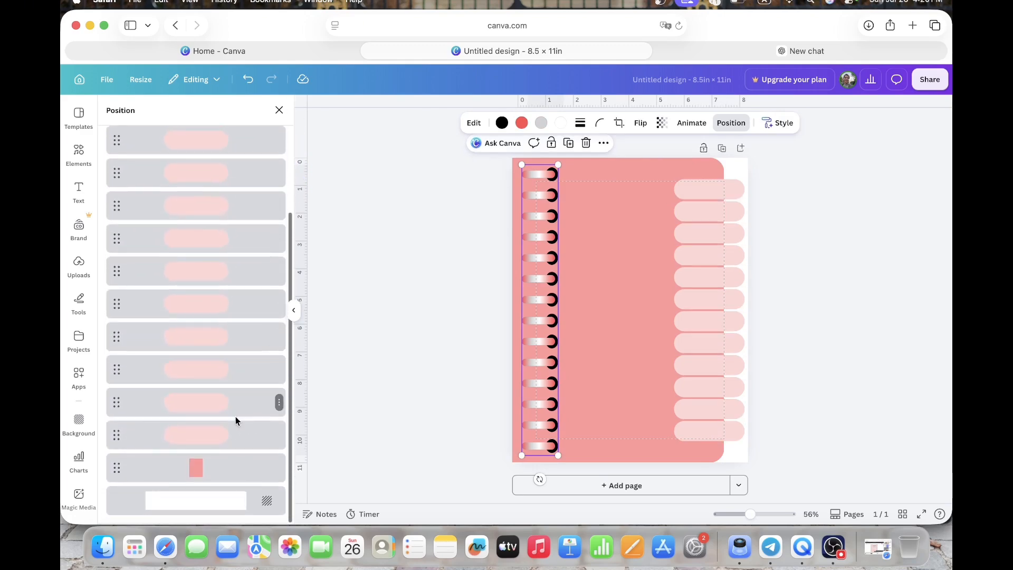
left_click_drag(233, 476, 236, 226)
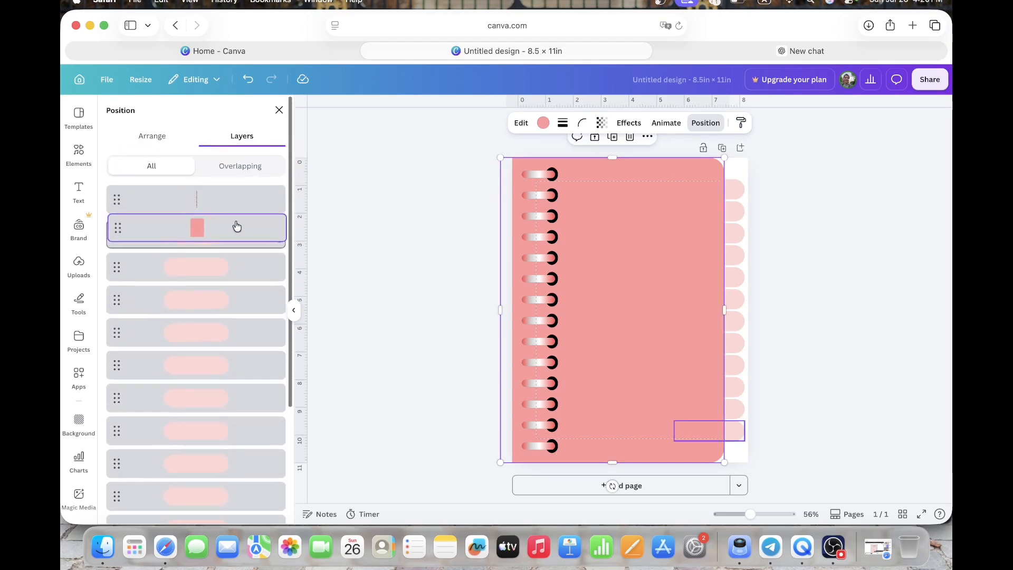
left_click(767, 309)
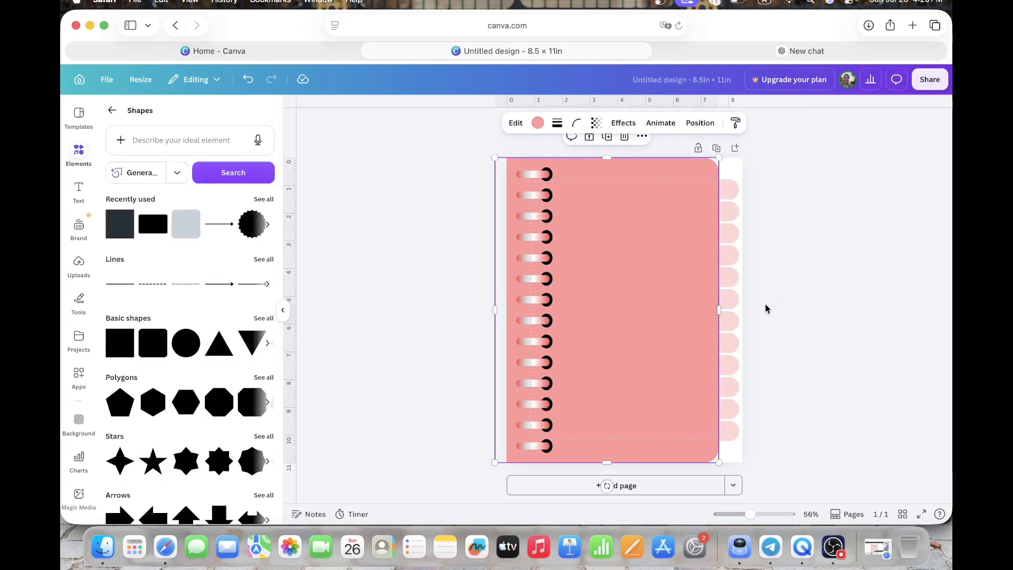
Step: Add a "Jan" subheading at font size 25 and place it on the topmost side tab
left_click(792, 321)
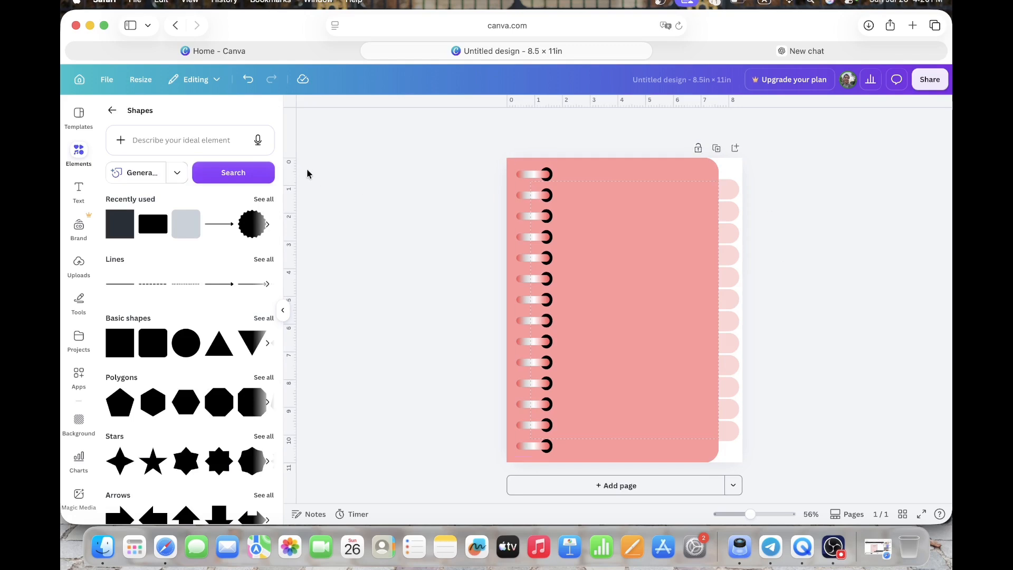
left_click(76, 190)
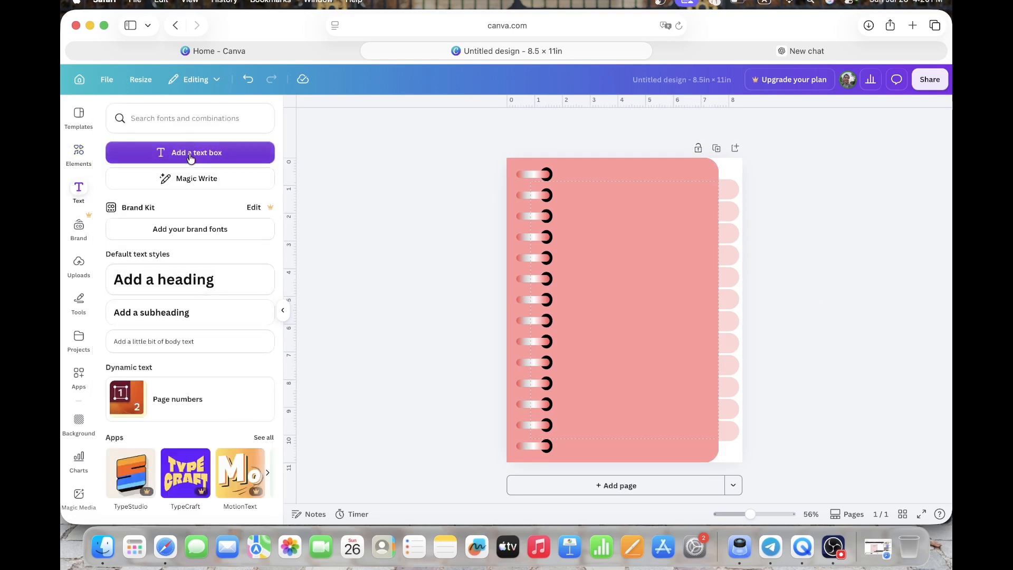
left_click(178, 305)
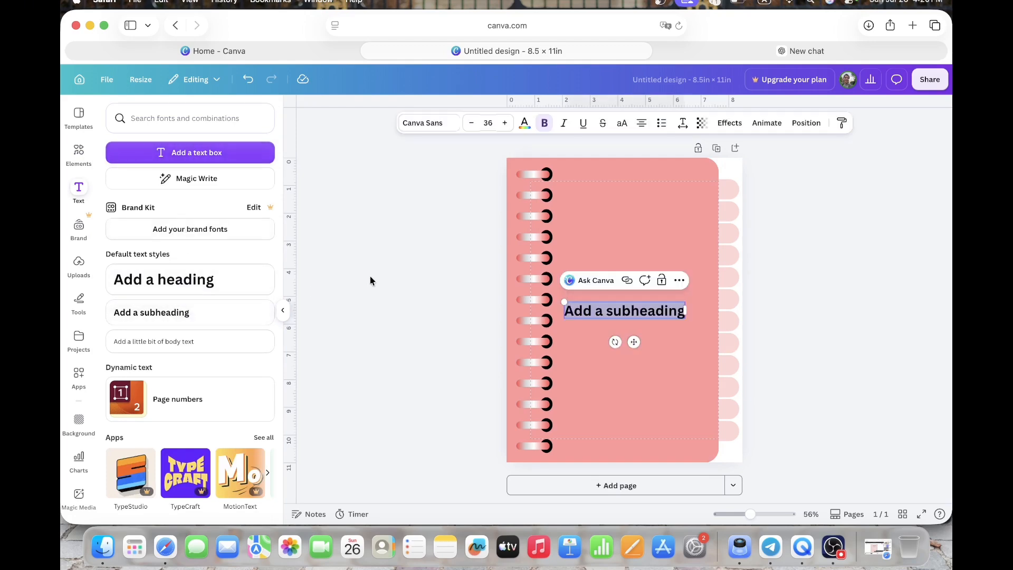
type("Jan")
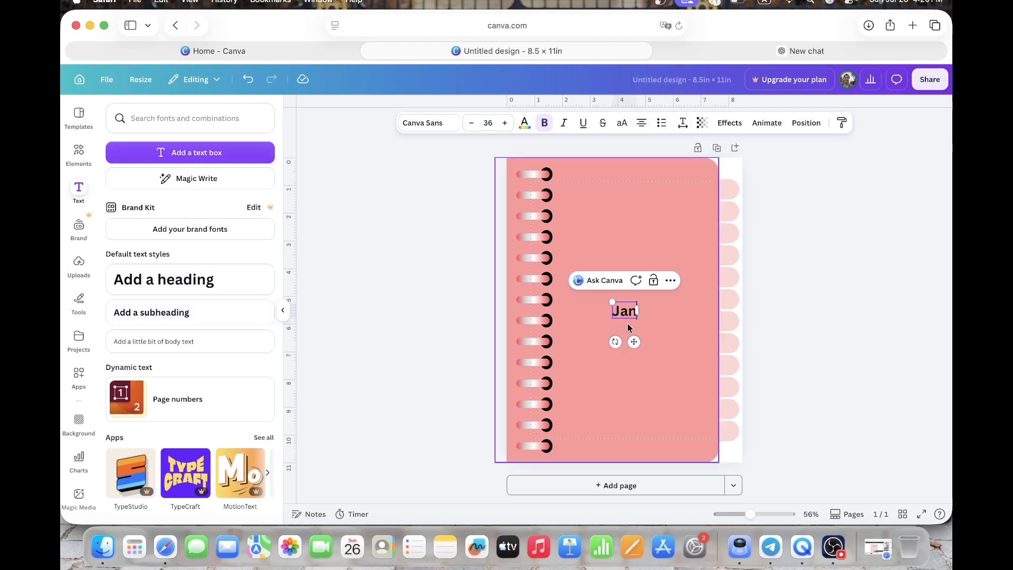
left_click(486, 122)
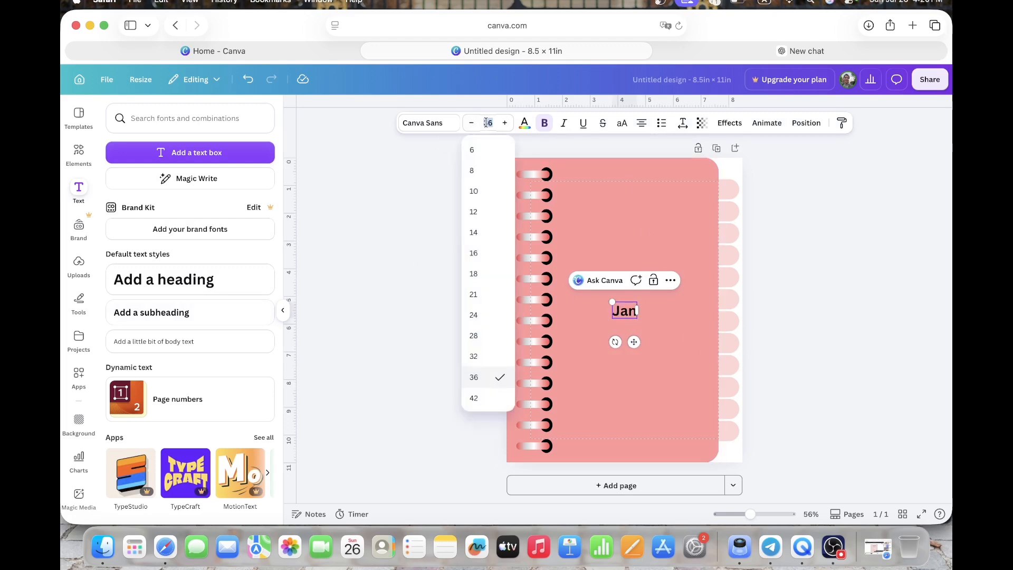
type("25")
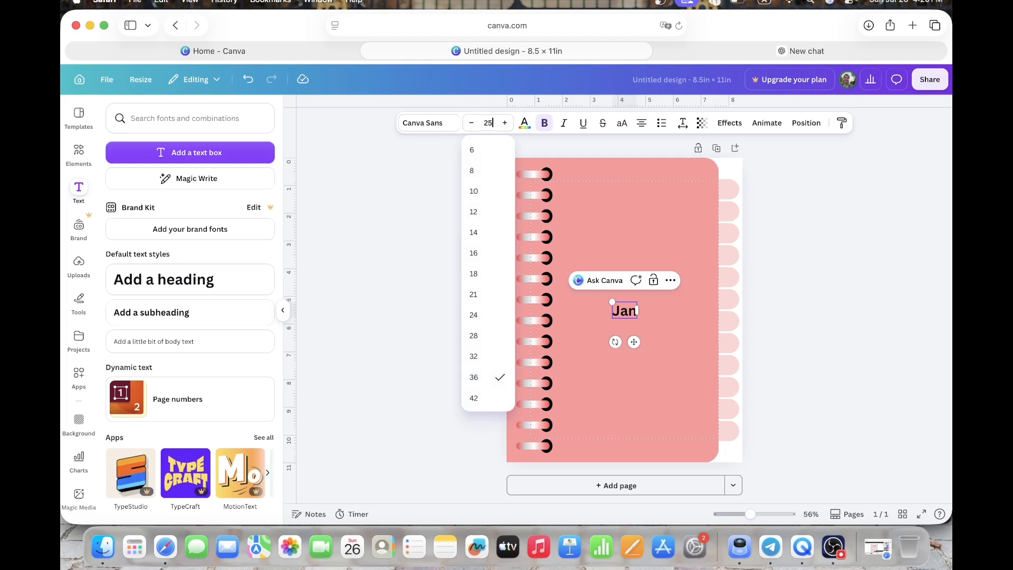
key("Return")
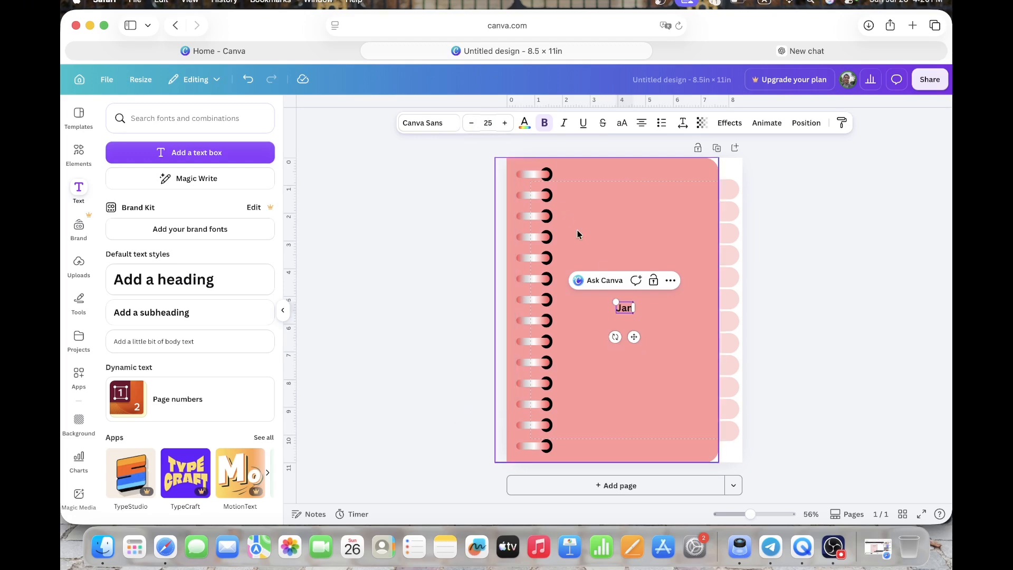
left_click_drag(633, 337, 733, 215)
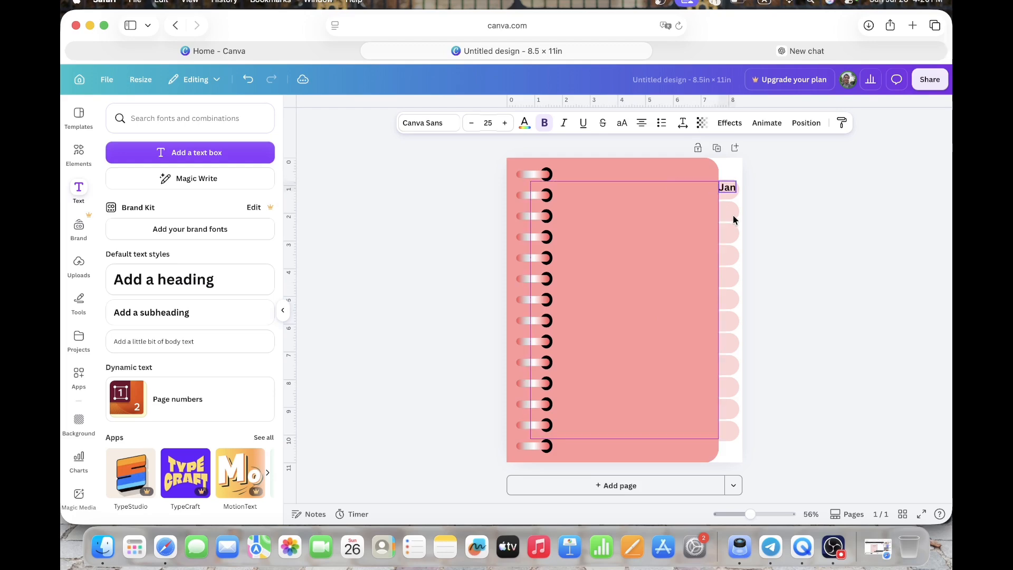
Step: Set the Jan label's font to DM Sans, reduce its size to 24 and centre it on the top tab
left_click(447, 127)
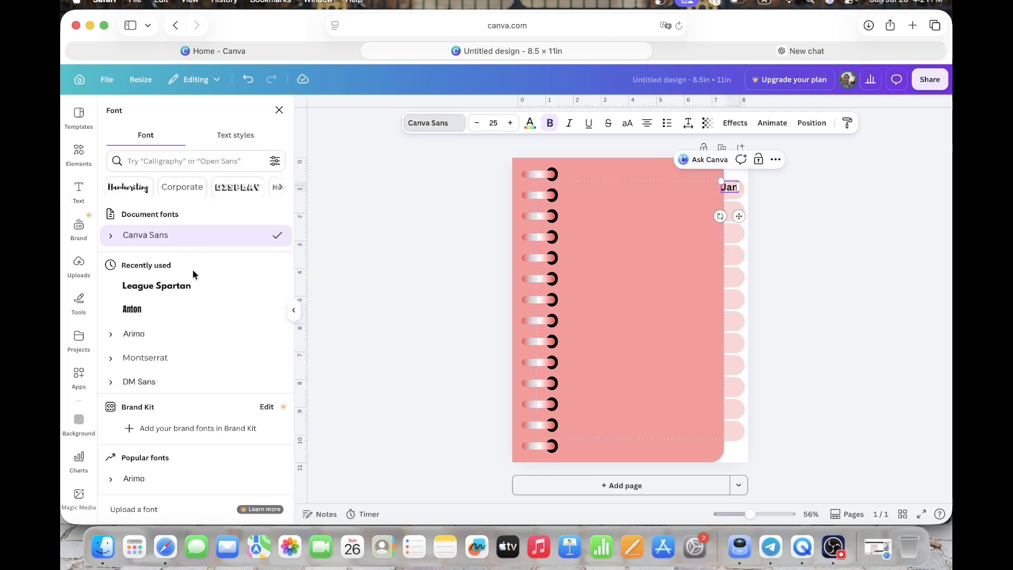
left_click(175, 310)
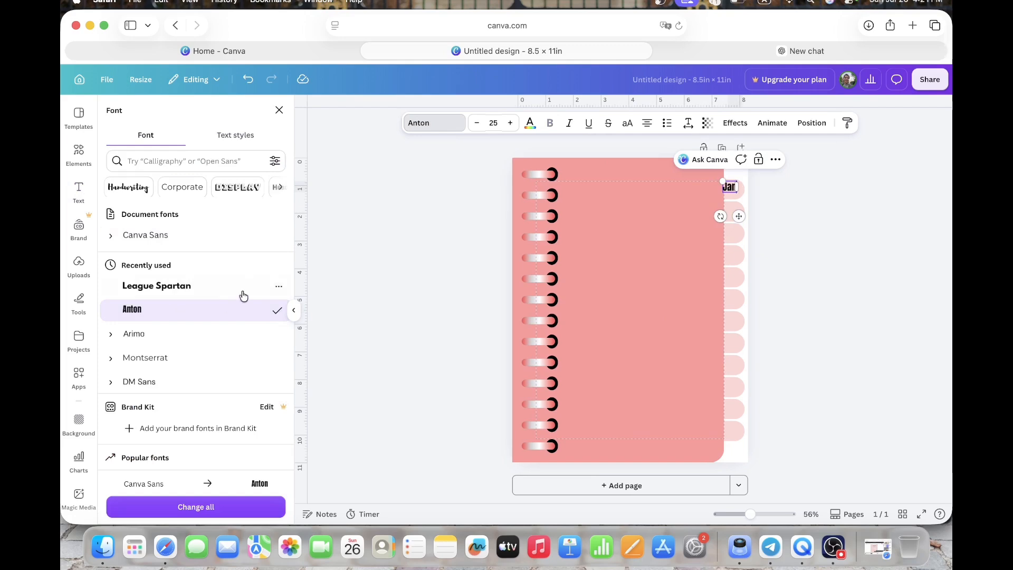
left_click(176, 381)
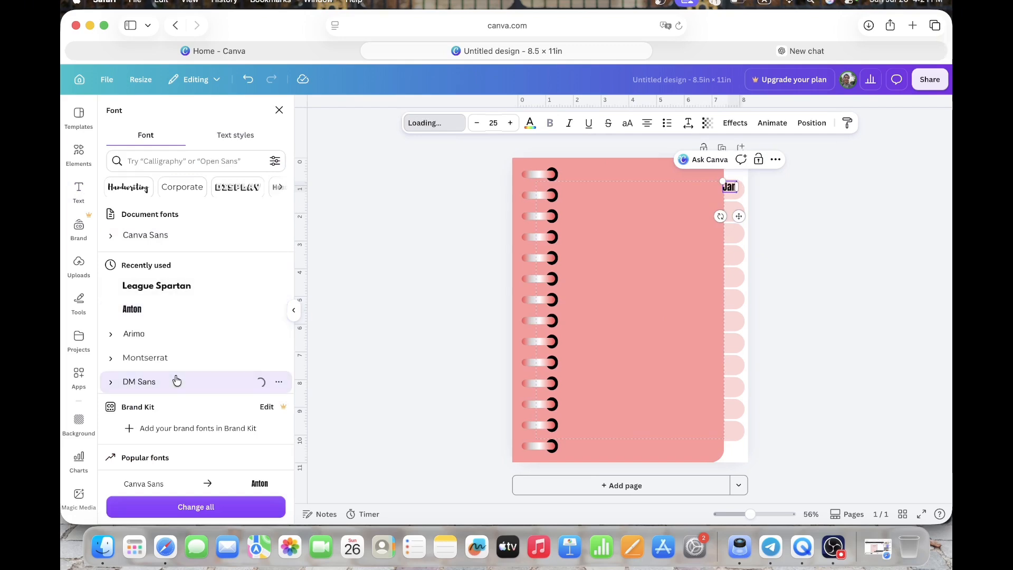
left_click(290, 312)
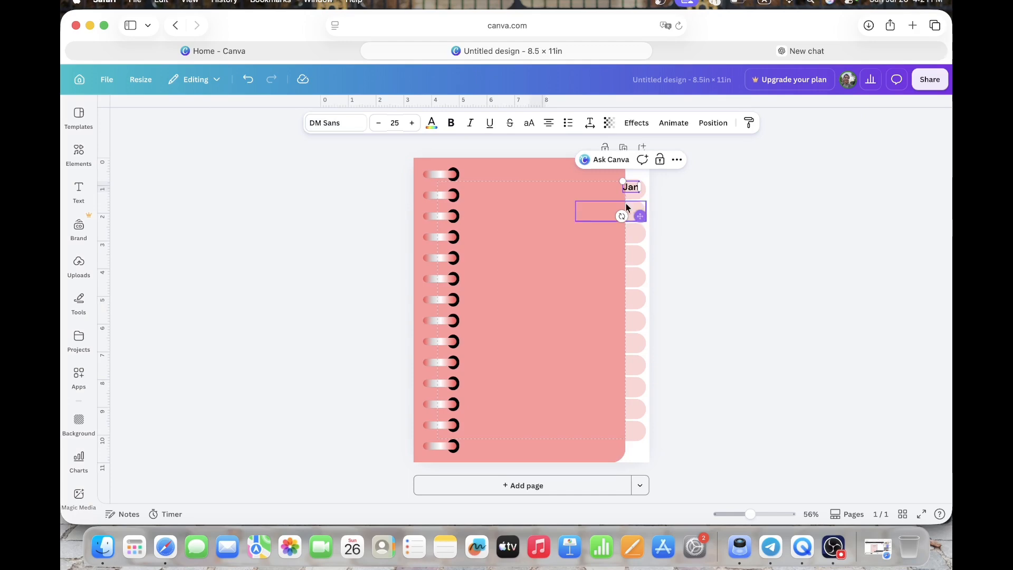
left_click(380, 124)
left_click_drag(643, 215, 646, 218)
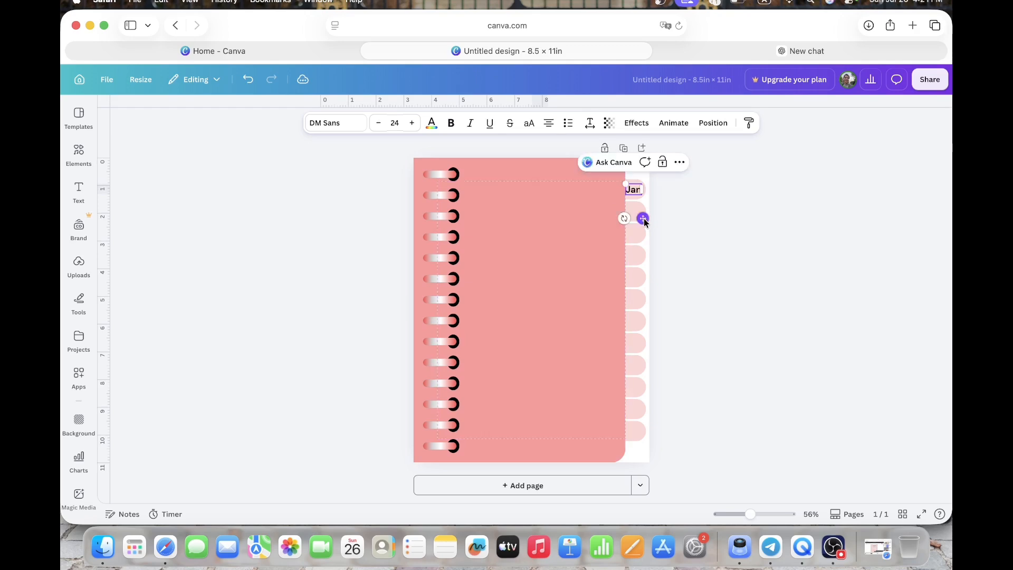
left_click(720, 223)
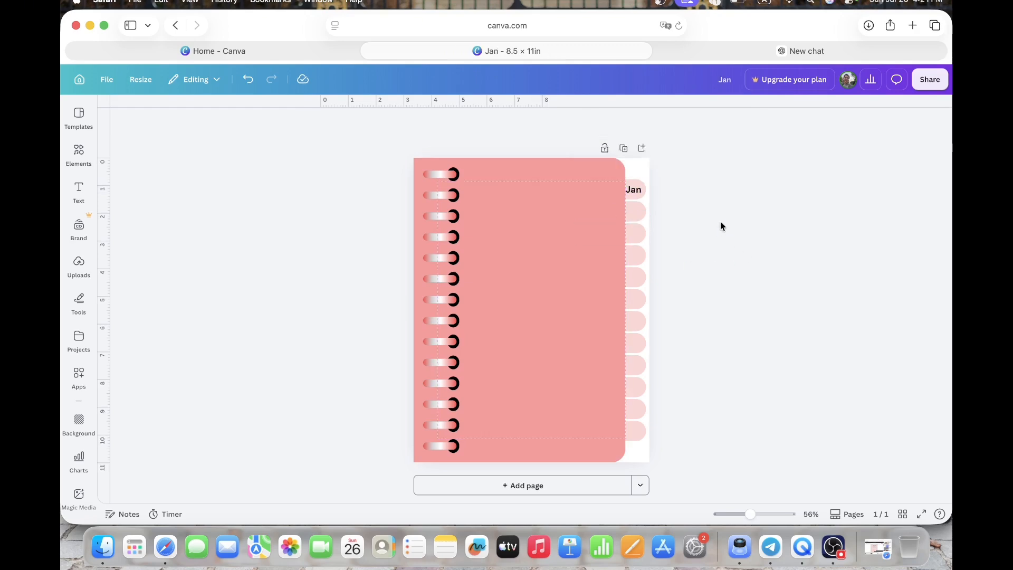
Step: Duplicate the Jan label onto the second tab, change its text to "Feb" and reduce its font size to 22
left_click(639, 196)
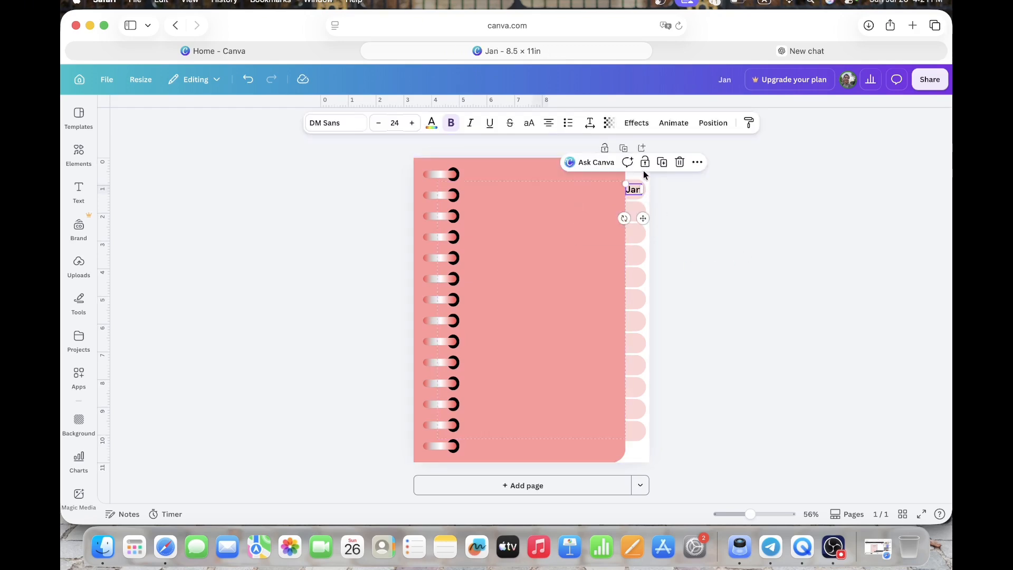
left_click(663, 164)
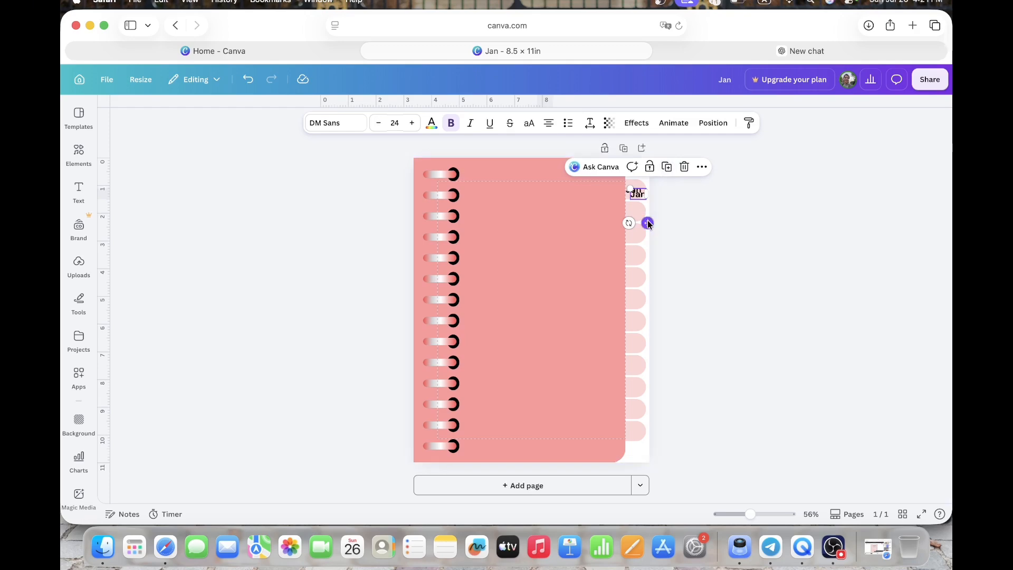
left_click_drag(648, 222, 642, 236)
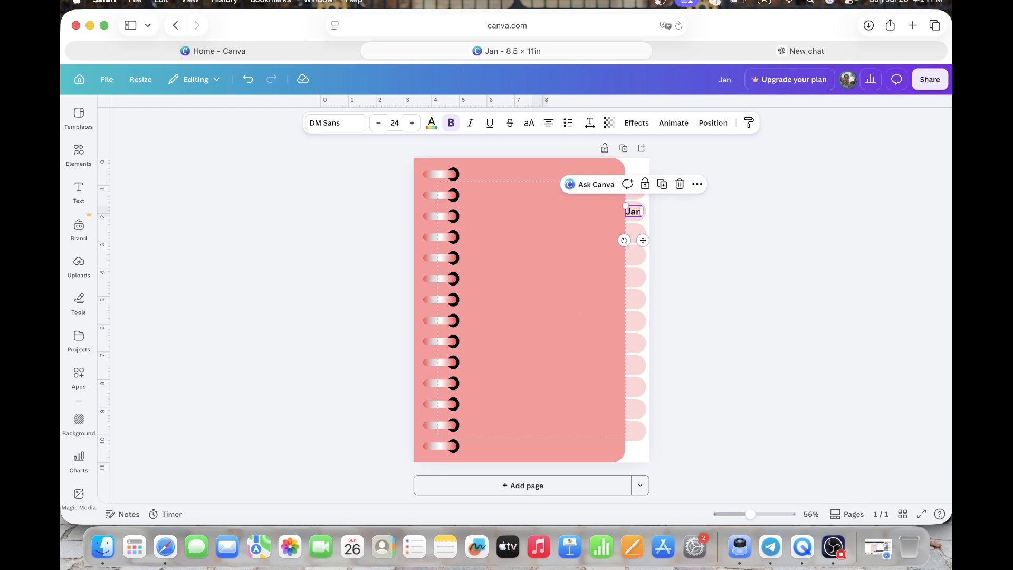
type("Feb")
left_click(379, 122)
left_click(379, 123)
left_click(634, 189)
left_click(651, 236)
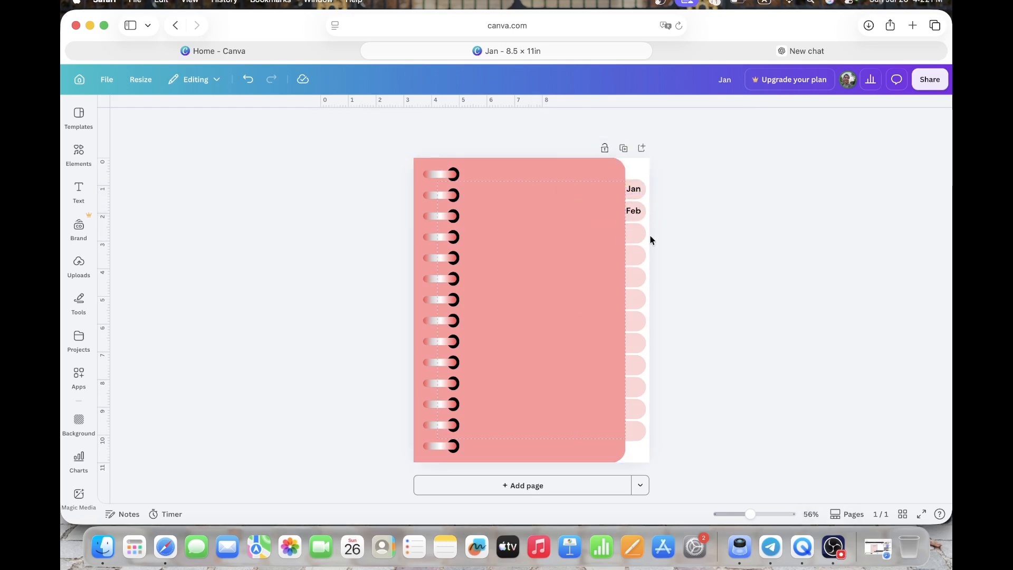
Step: Duplicate the month label onto the third and fourth tabs and change the copies to "Mar" and "Apr"
left_click(634, 211)
left_click(662, 184)
double_click(634, 232)
left_click_drag(647, 243, 643, 369)
type("Mar")
left_click(635, 232)
left_click(661, 206)
double_click(636, 256)
type("Apr")
Step: Duplicate the month label onto the fifth and sixth tabs and change the copies to "May" and "Jun"
left_click(634, 255)
left_click(662, 229)
double_click(634, 276)
type("May")
left_click(634, 276)
left_click(662, 251)
double_click(635, 299)
type("Jun")
left_click(655, 303)
Step: Duplicate the month label onto the seventh and eighth tabs and change the copies to "Jul" and "Aug"
left_click(635, 299)
left_click(663, 272)
double_click(634, 320)
type("Jul")
left_click(635, 320)
left_click(662, 295)
double_click(634, 342)
type("Aug")
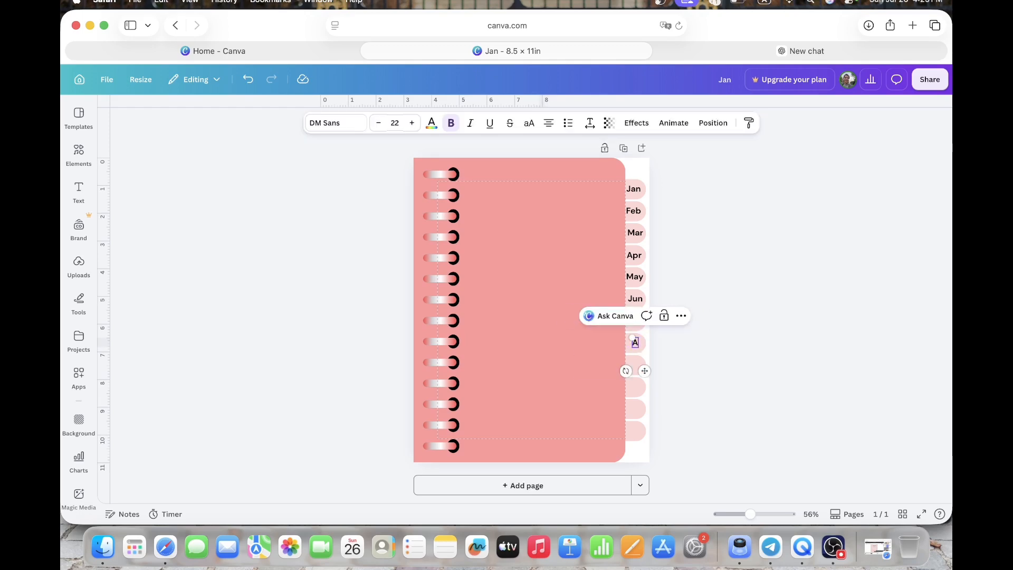
Step: Duplicate the month label onto the ninth and tenth tabs and change the copies to "Sep" and "Oct"
left_click(635, 342)
left_click(662, 316)
double_click(639, 347)
type("Sep")
left_click_drag(649, 375, 644, 458)
left_click(629, 369)
left_click(662, 338)
left_click(639, 390)
double_click(635, 387)
type("Oct")
Step: Duplicate the month label onto the last two tabs and change the copies to "Nov" and "Dec"
left_click(662, 360)
double_click(635, 409)
type("Nov")
left_click(636, 409)
left_click(663, 382)
double_click(635, 431)
type("Dec")
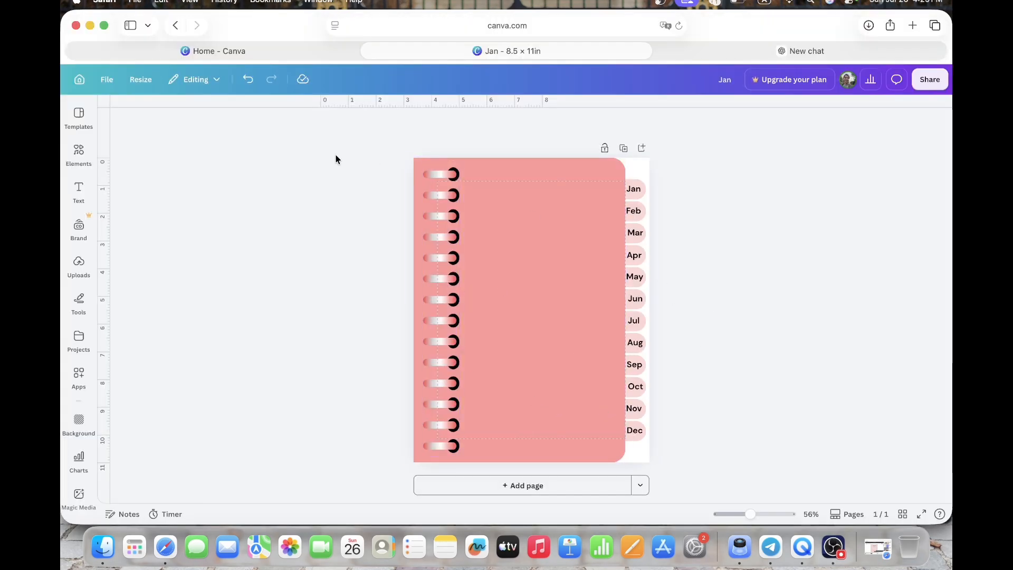
Step: Add a "2026" heading, enlarge it to font size about 85.7 and centre it horizontally near the cover's upper edge
left_click(79, 191)
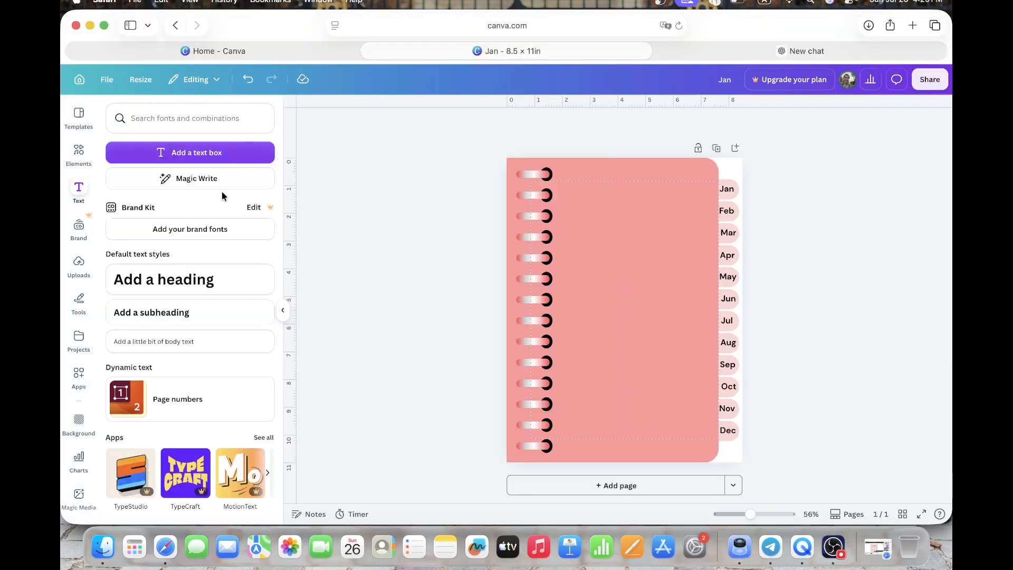
left_click(207, 274)
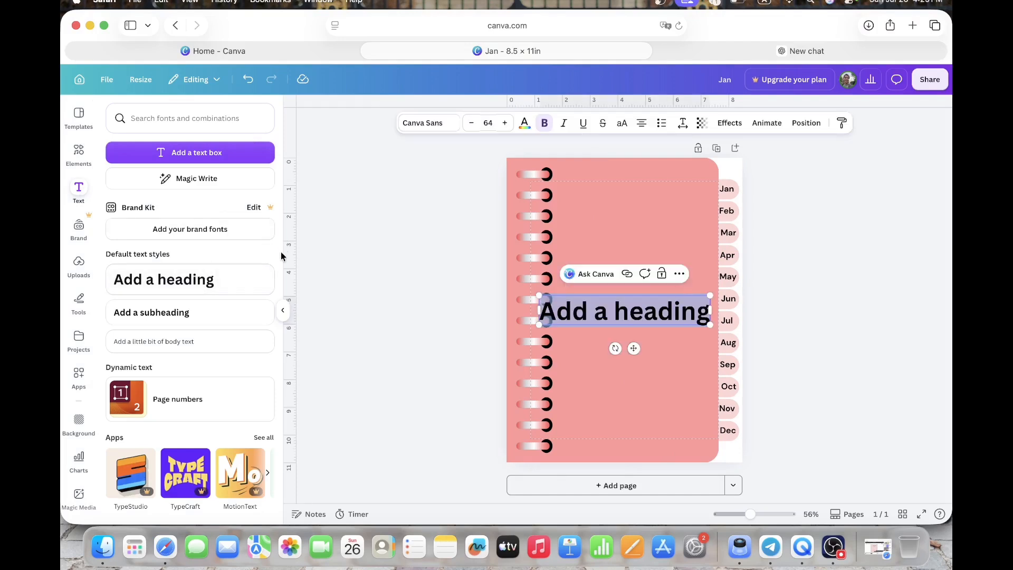
left_click(281, 307)
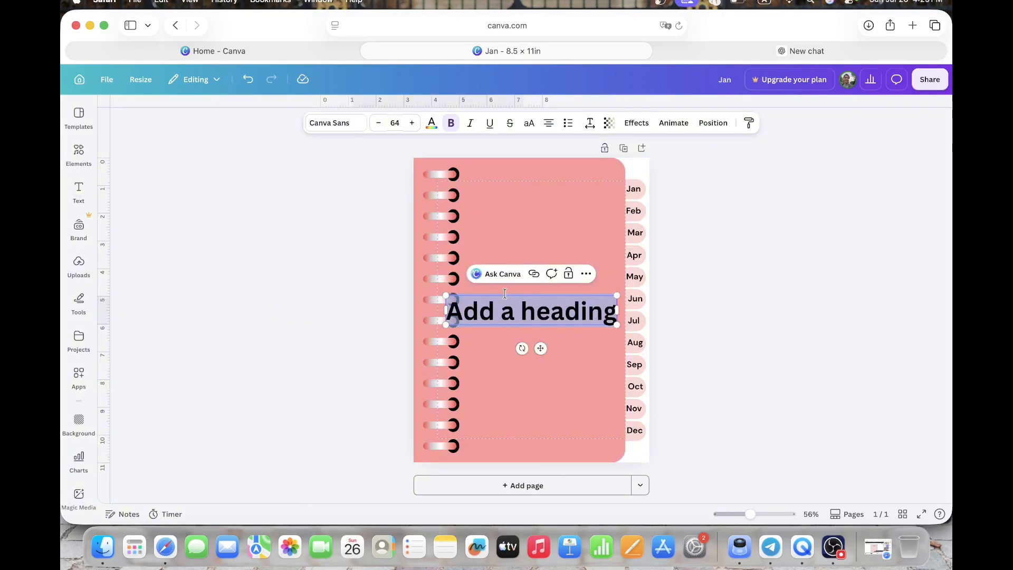
type("2026")
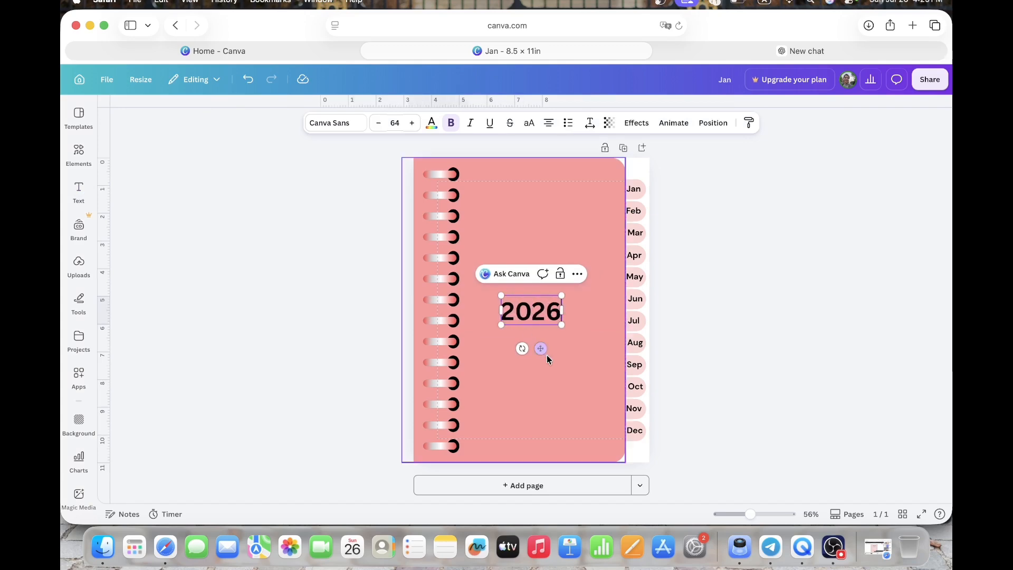
left_click_drag(543, 350, 575, 245)
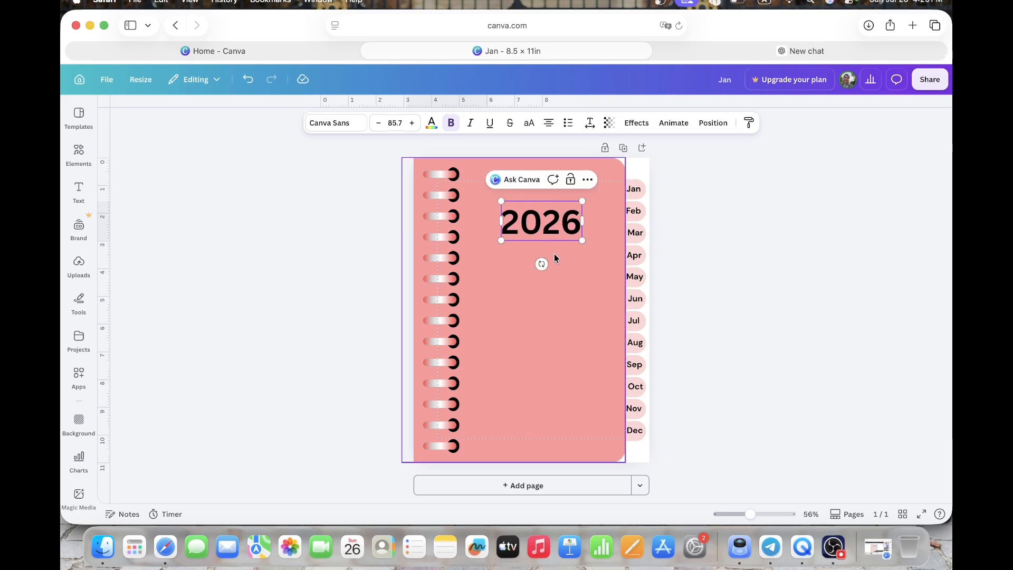
left_click(563, 251)
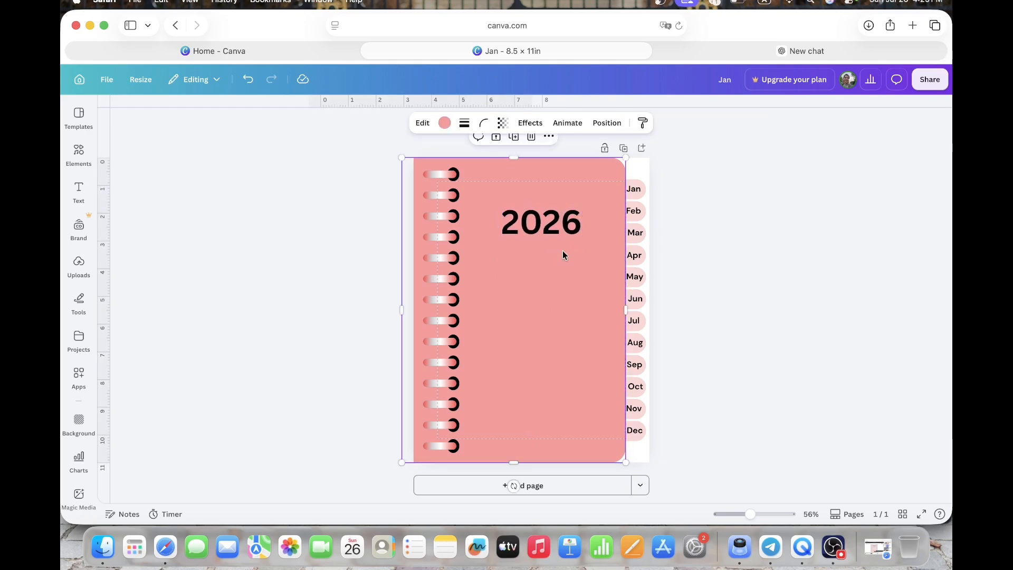
left_click_drag(559, 235, 550, 233)
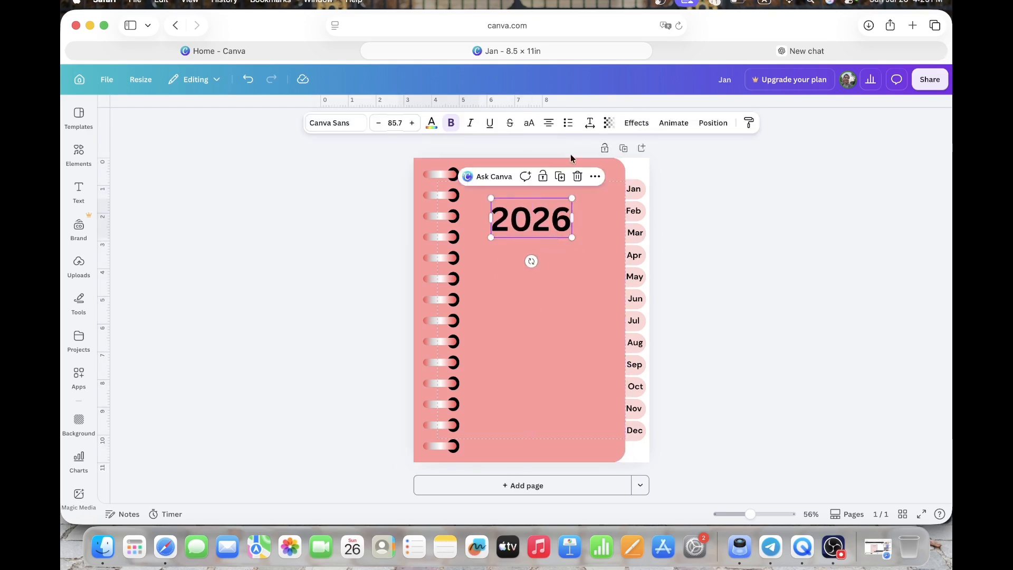
Step: Try Montserrat for the 2026 heading and settle on the League Spartan font
left_click(315, 128)
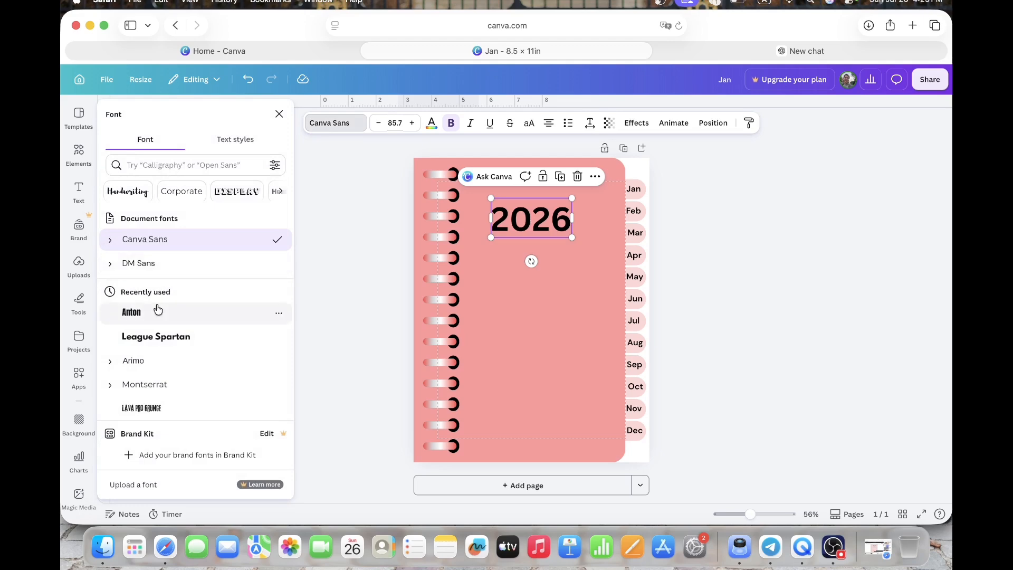
left_click(158, 336)
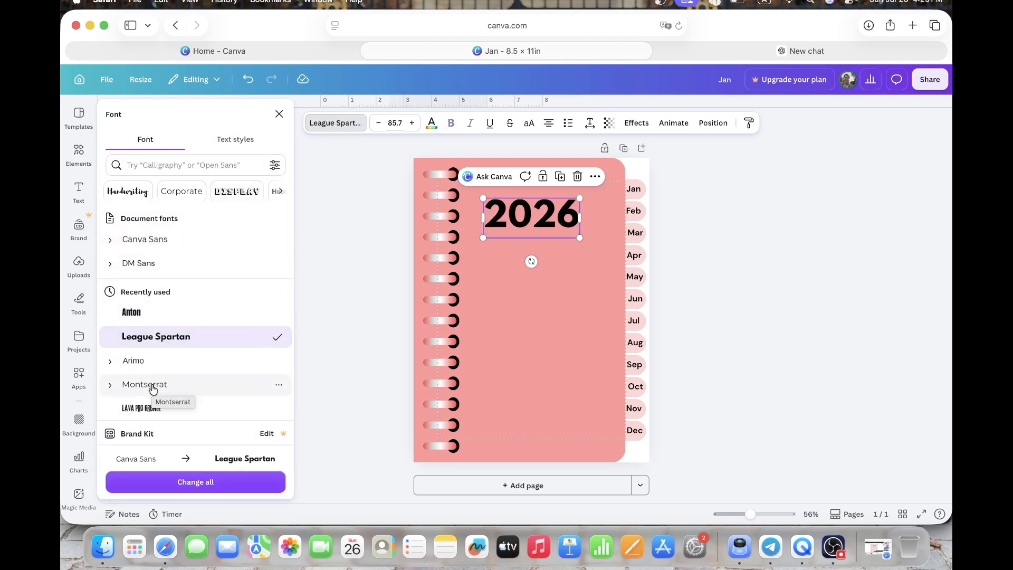
left_click(153, 389)
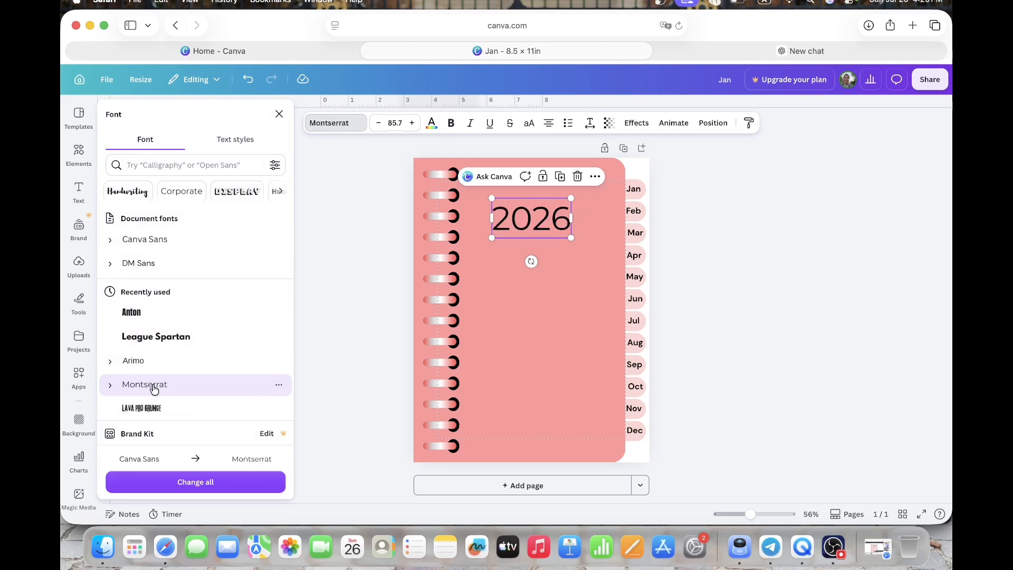
left_click(153, 342)
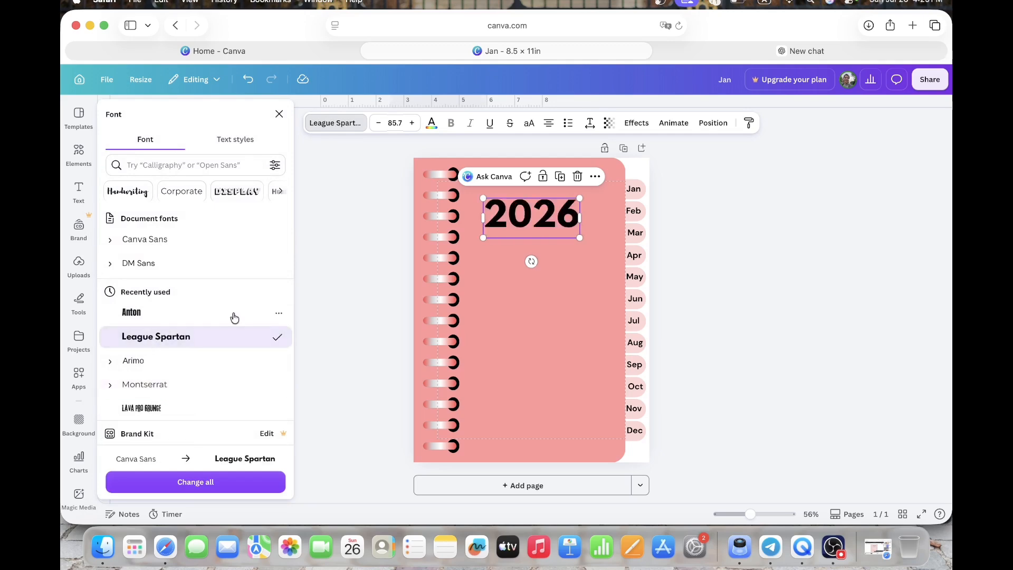
left_click(279, 114)
Step: Add a "Planner" heading below 2026 on the cover and set its font to Anton
left_click(80, 191)
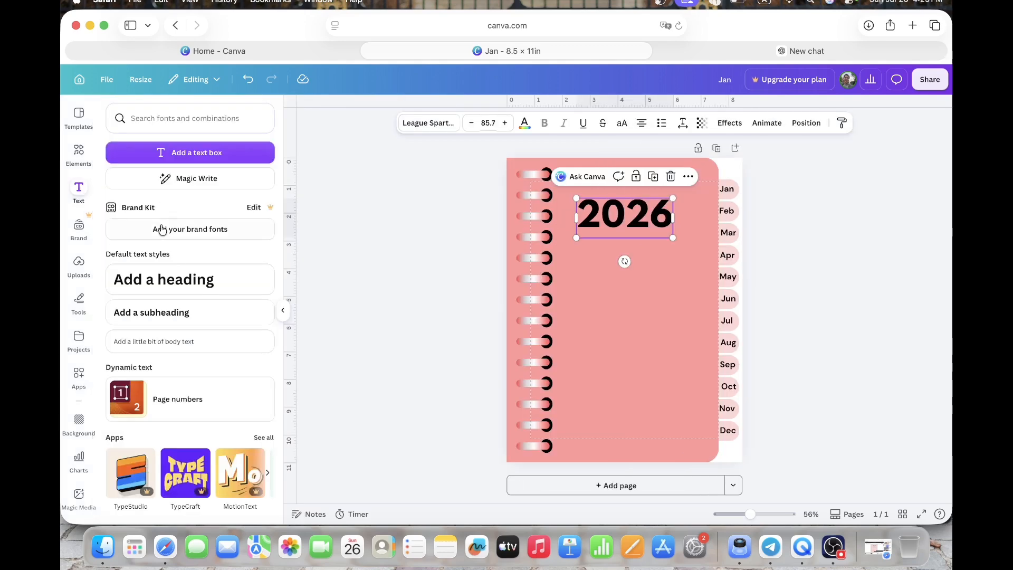
left_click(165, 287)
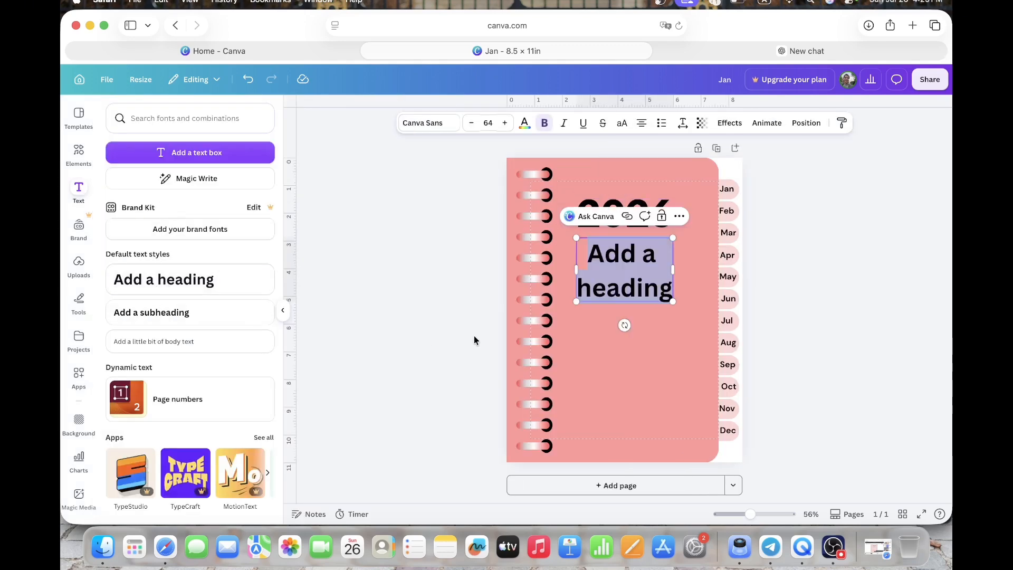
type("Planner")
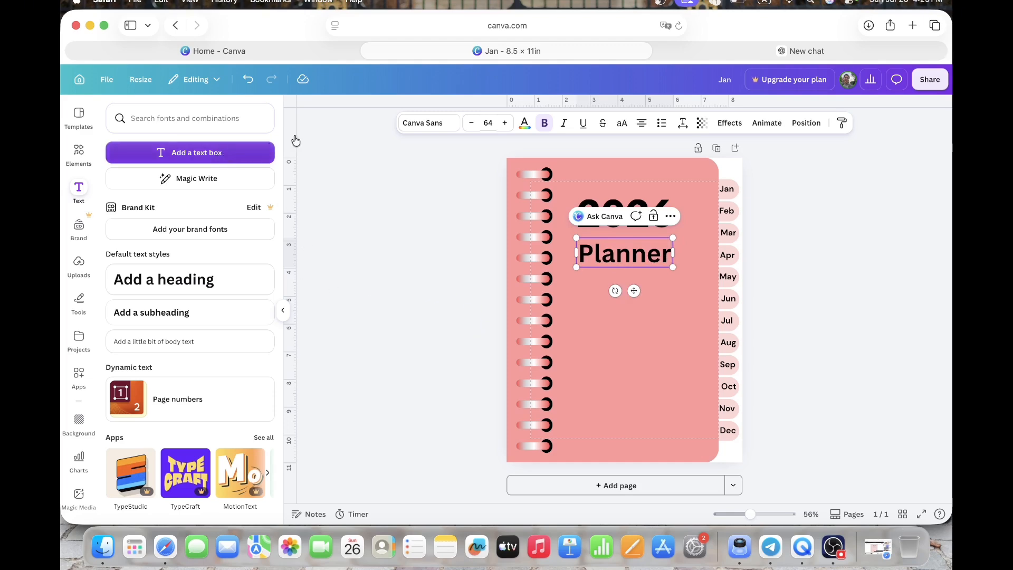
left_click(417, 127)
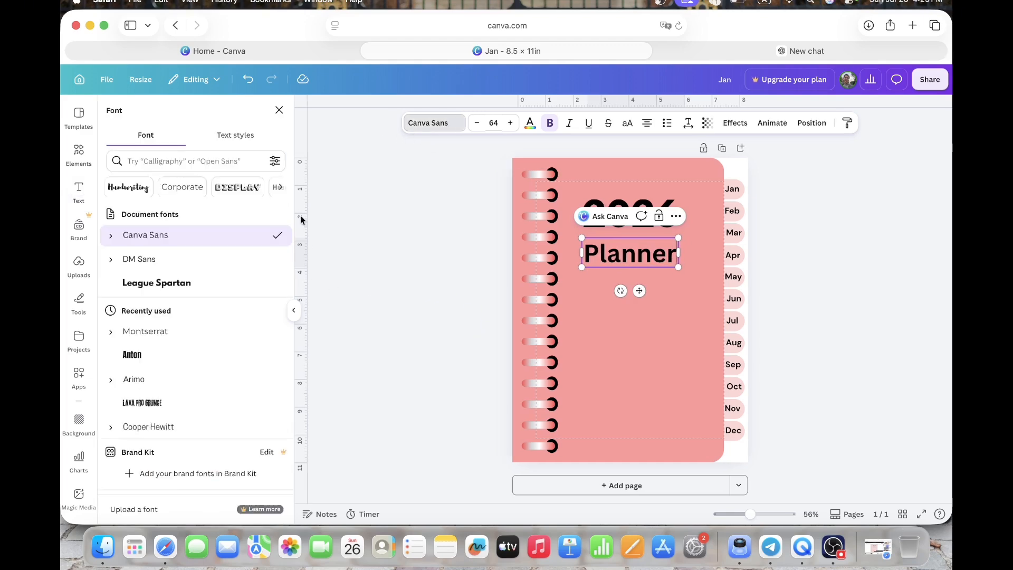
left_click(156, 353)
left_click(611, 256)
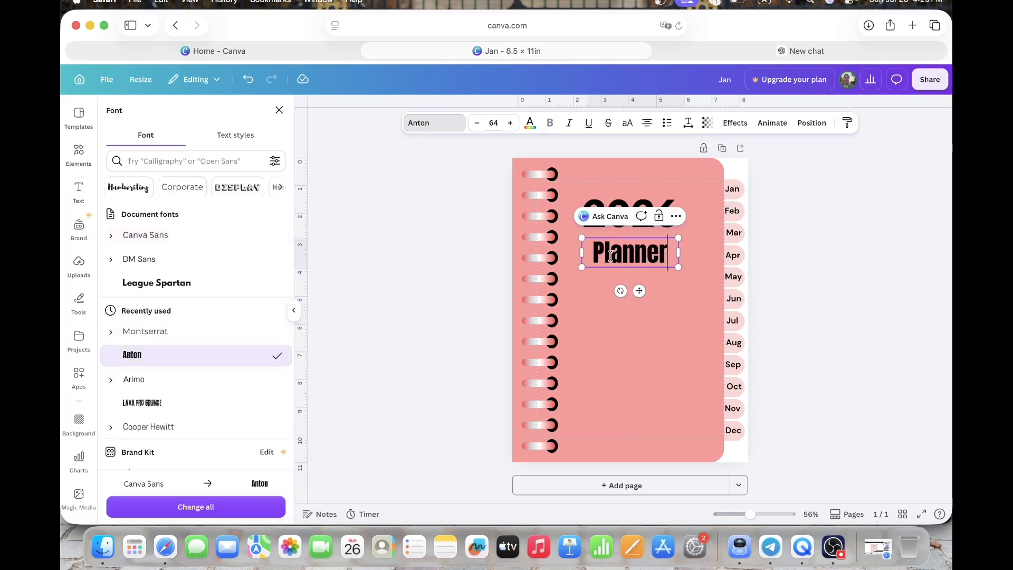
Step: Enlarge the Planner heading to font size about 79.6 and move it centred beneath 2026 with a small gap
left_click_drag(677, 270, 697, 285)
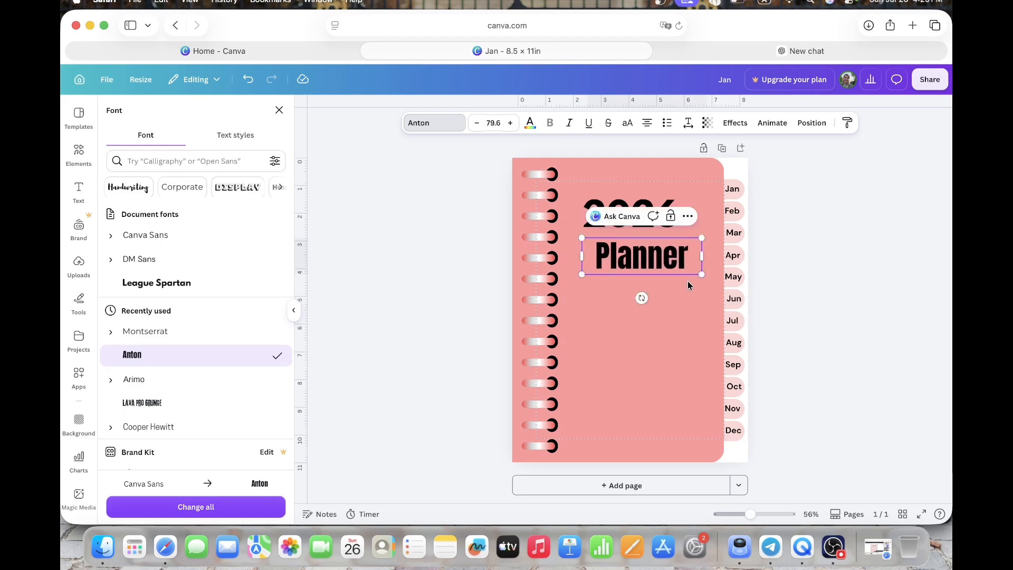
left_click(662, 287)
left_click(284, 314)
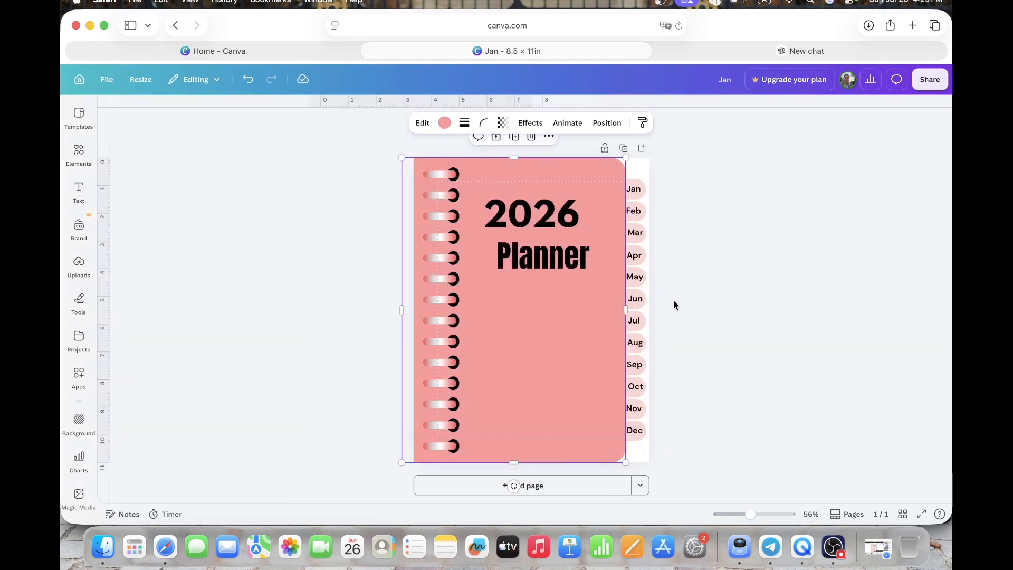
left_click(562, 270)
left_click_drag(560, 272, 559, 275)
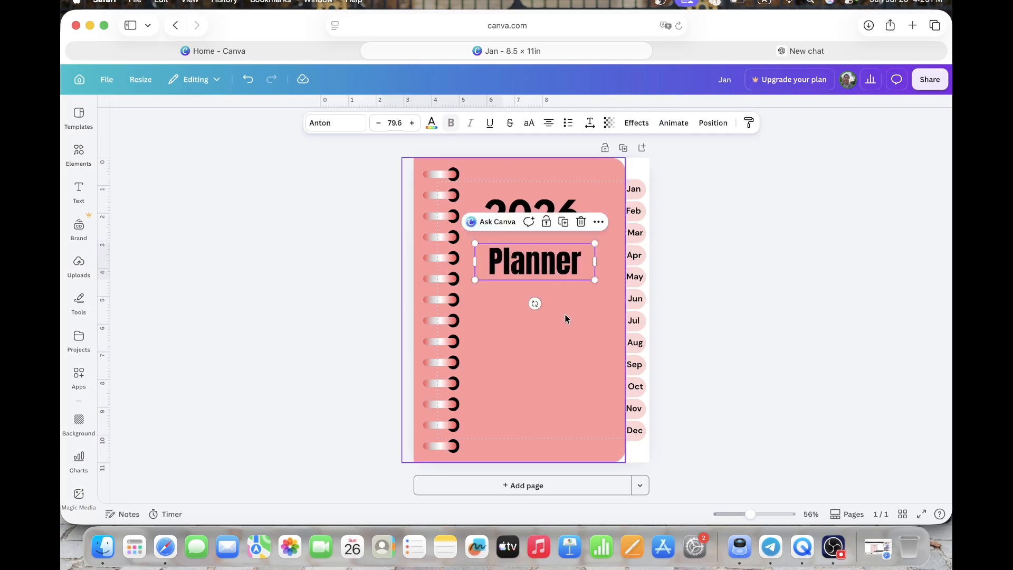
left_click(565, 317)
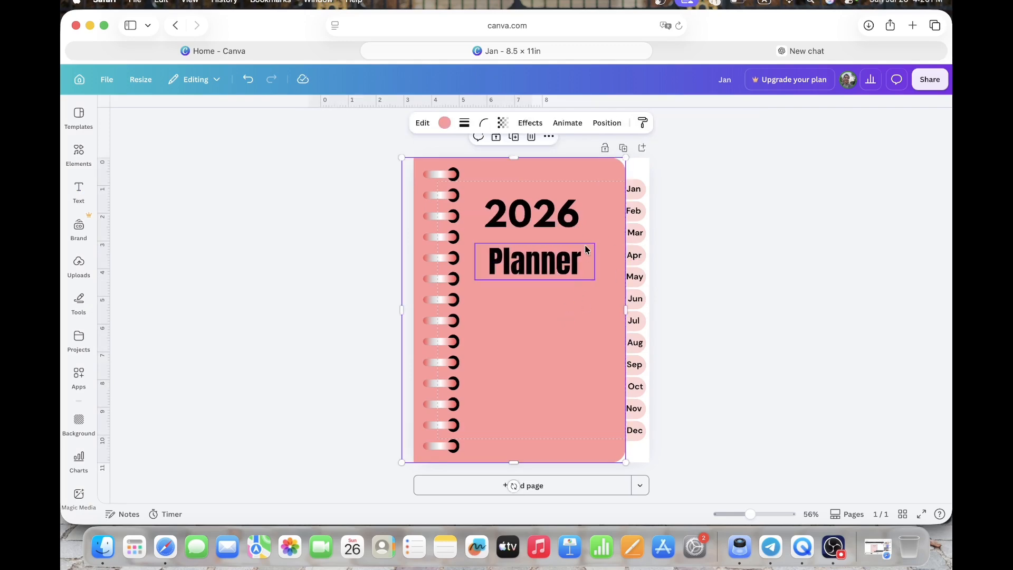
Step: Search the graphics for "stars" and place the small scattered-stars graphic in the cover's lower-right corner
left_click(79, 153)
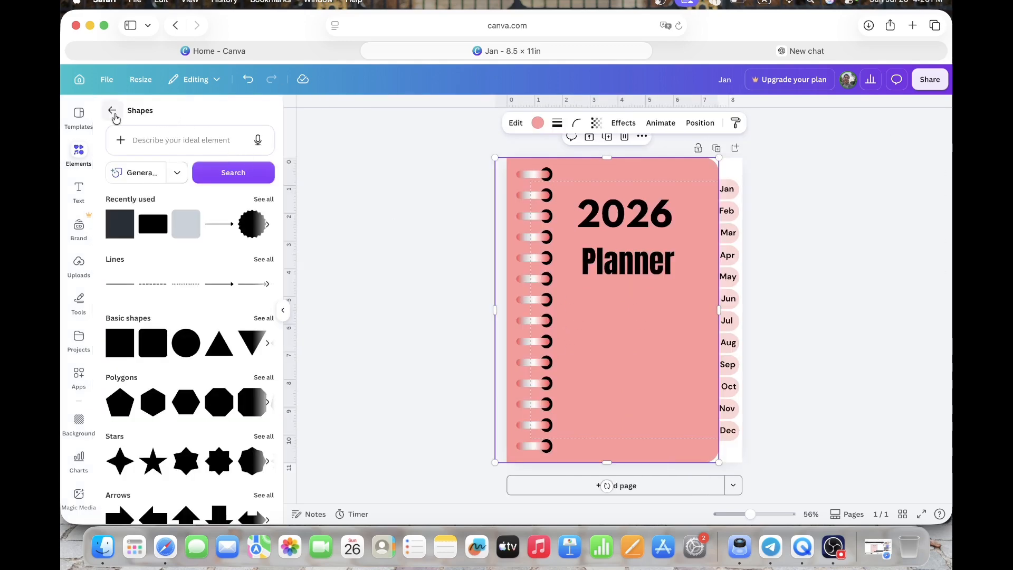
left_click(111, 110)
left_click(145, 130)
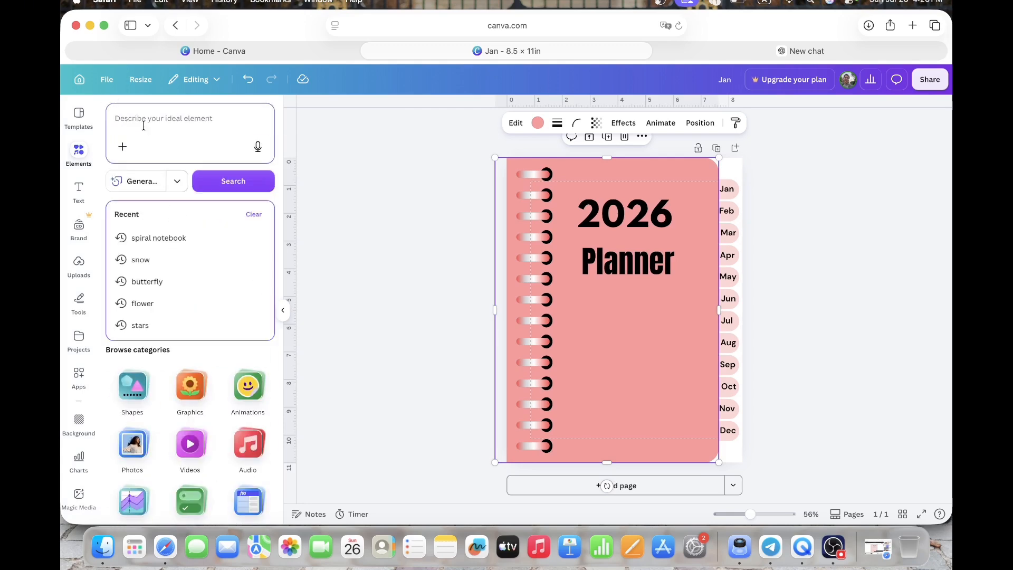
left_click(149, 323)
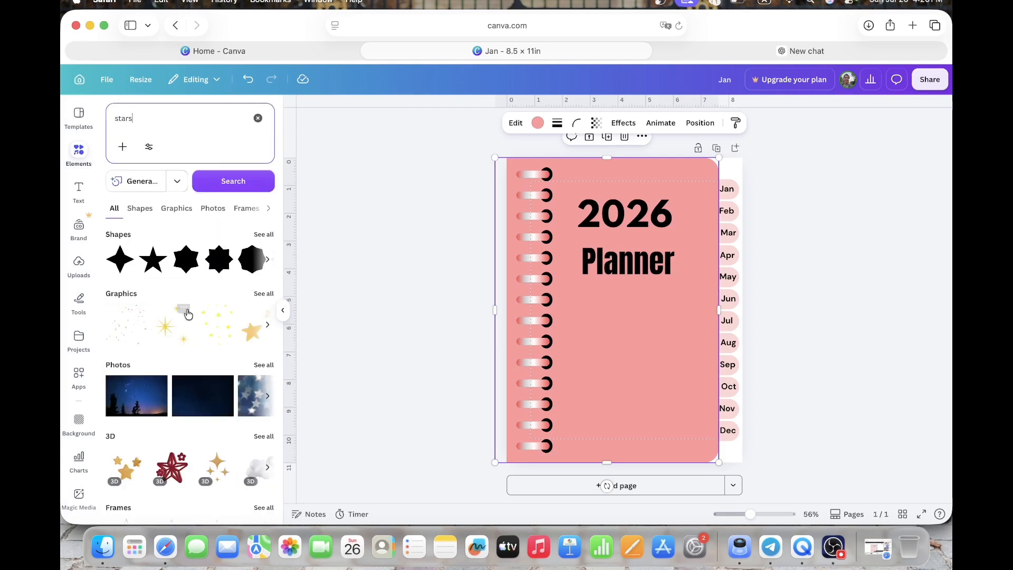
left_click(166, 209)
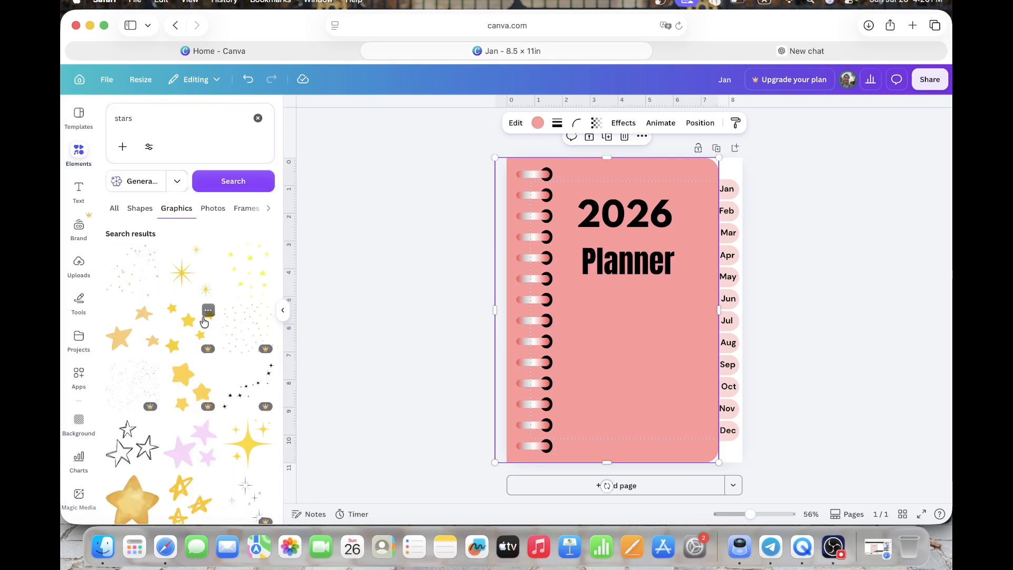
left_click(137, 272)
left_click_drag(578, 321, 657, 415)
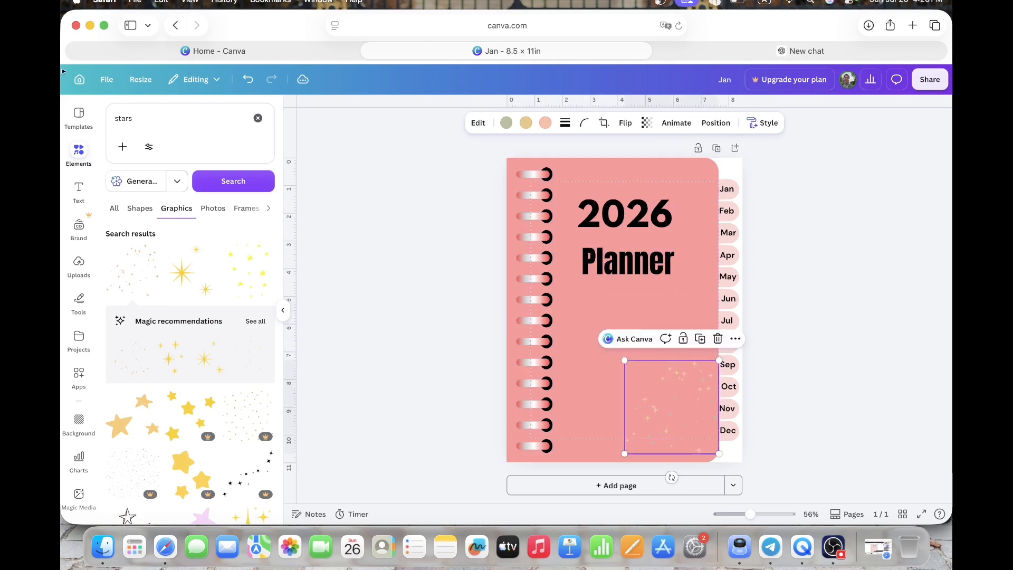
Step: Duplicate the scattered-stars graphic three times and arrange the copies to fill the cover's area below the Planner heading
left_click(699, 341)
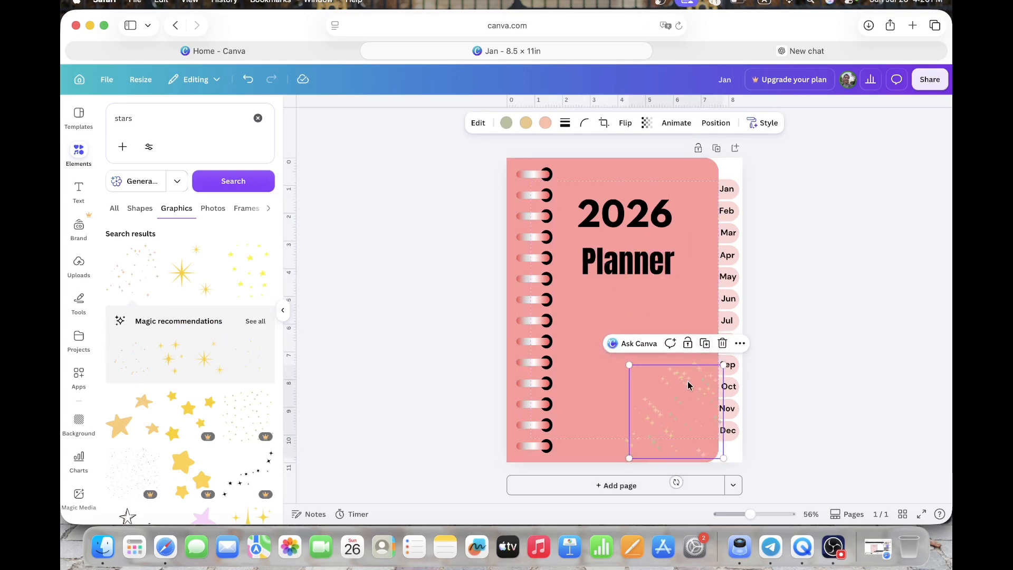
left_click_drag(688, 384, 680, 312)
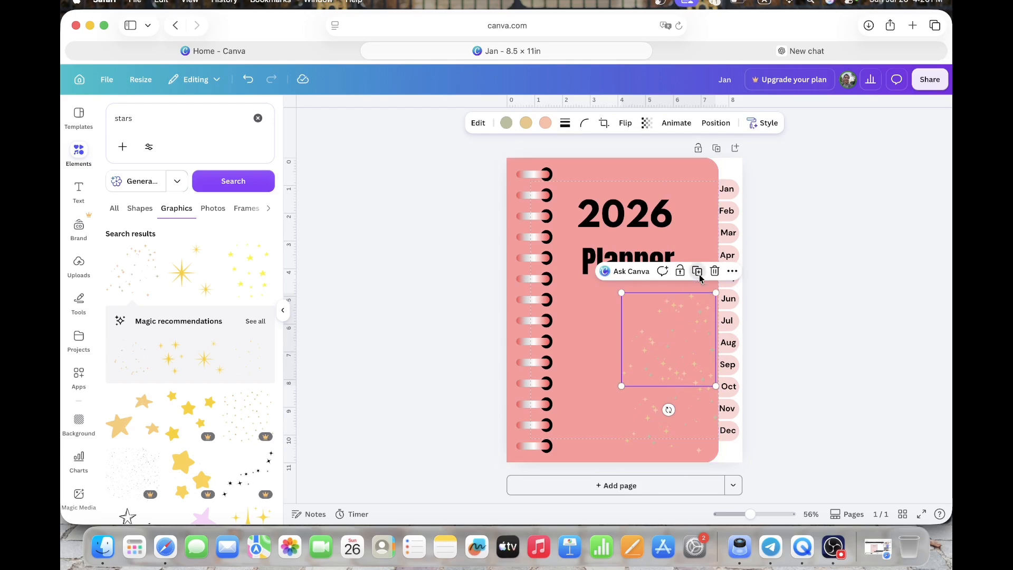
left_click_drag(685, 369, 602, 359)
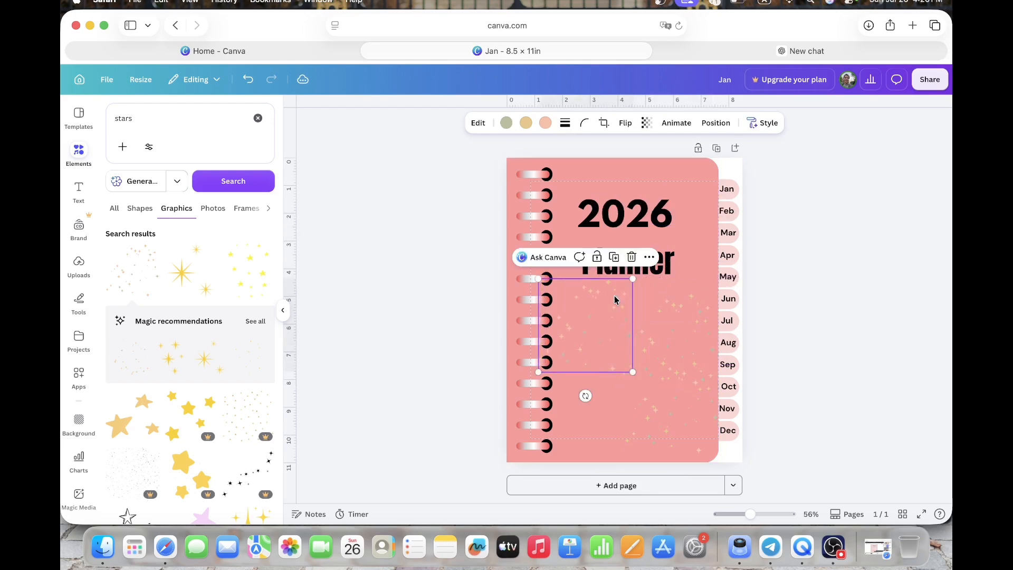
left_click(615, 257)
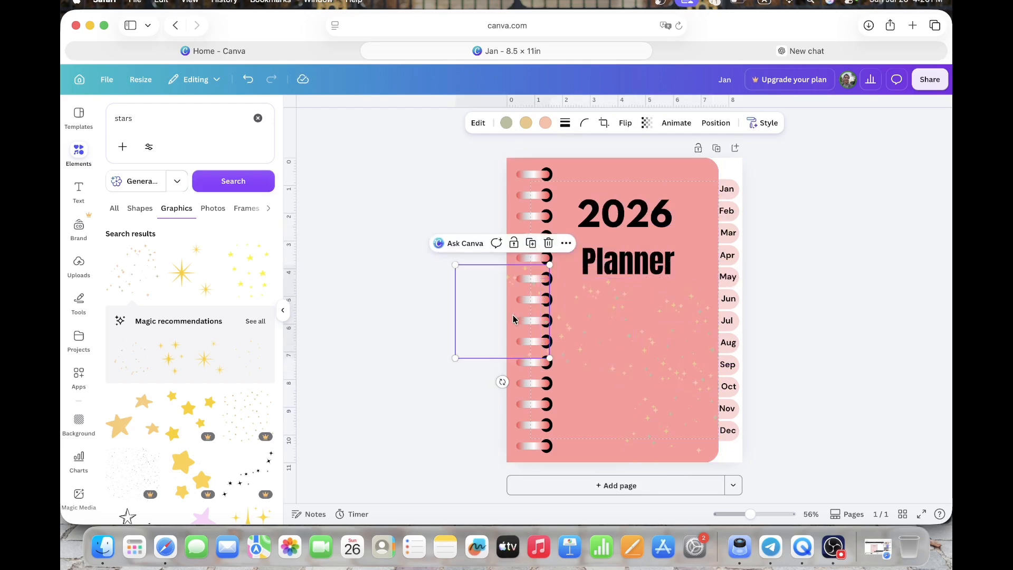
left_click_drag(513, 315, 591, 418)
left_click(813, 331)
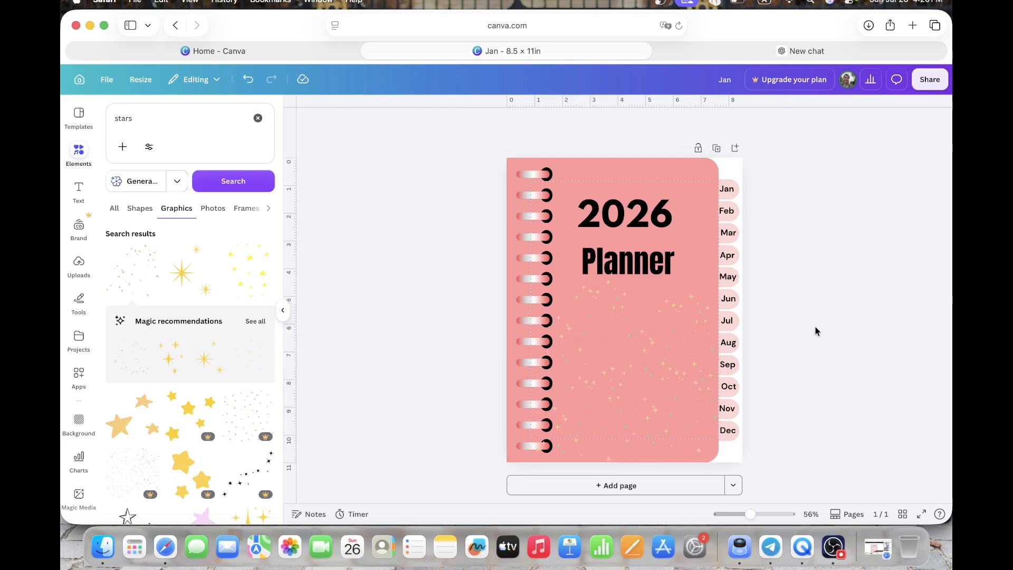
left_click(283, 311)
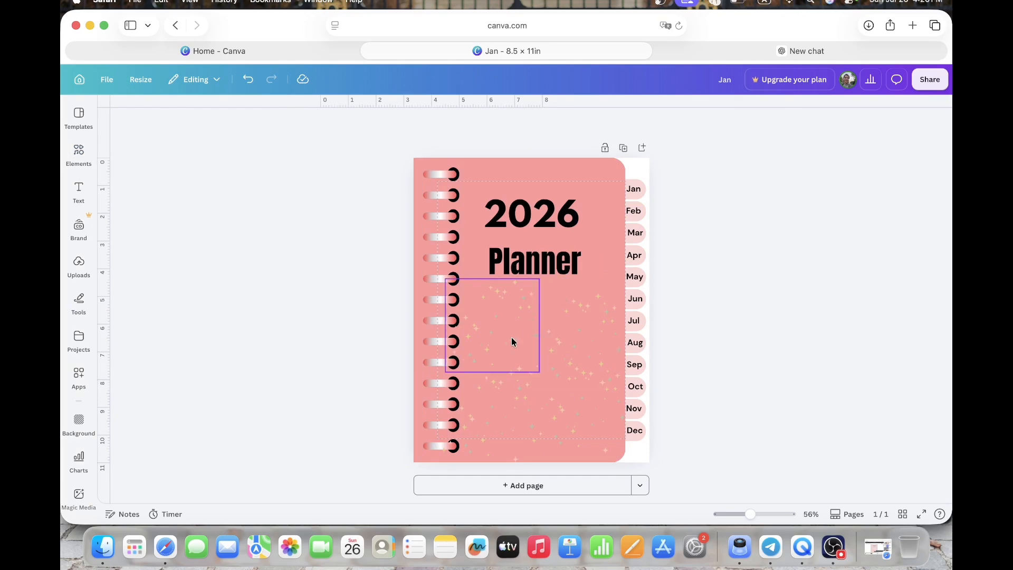
Step: Add a second page with a thin coral rectangle banner spanning the full page width along its upper edge
left_click(550, 485)
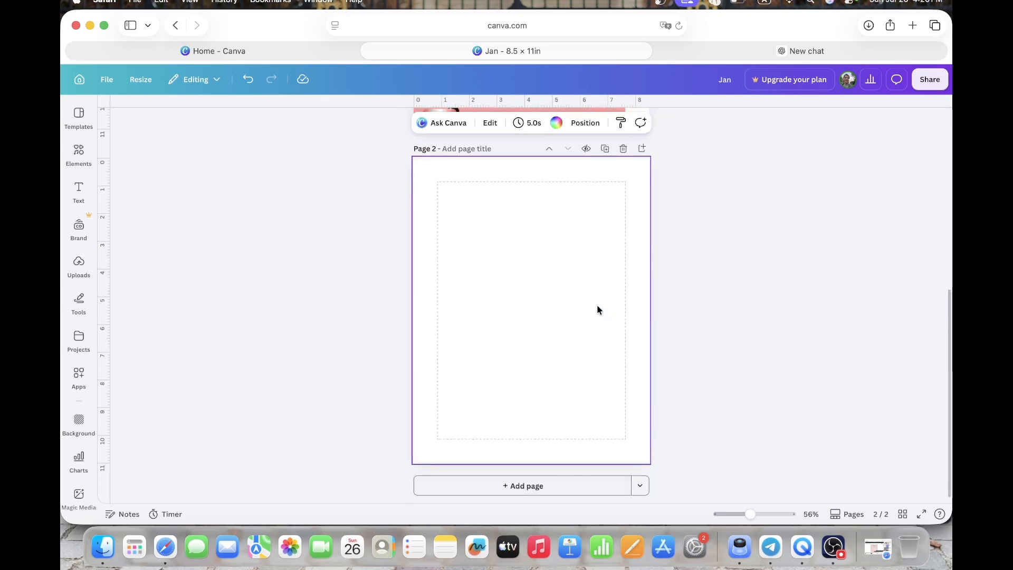
left_click(79, 152)
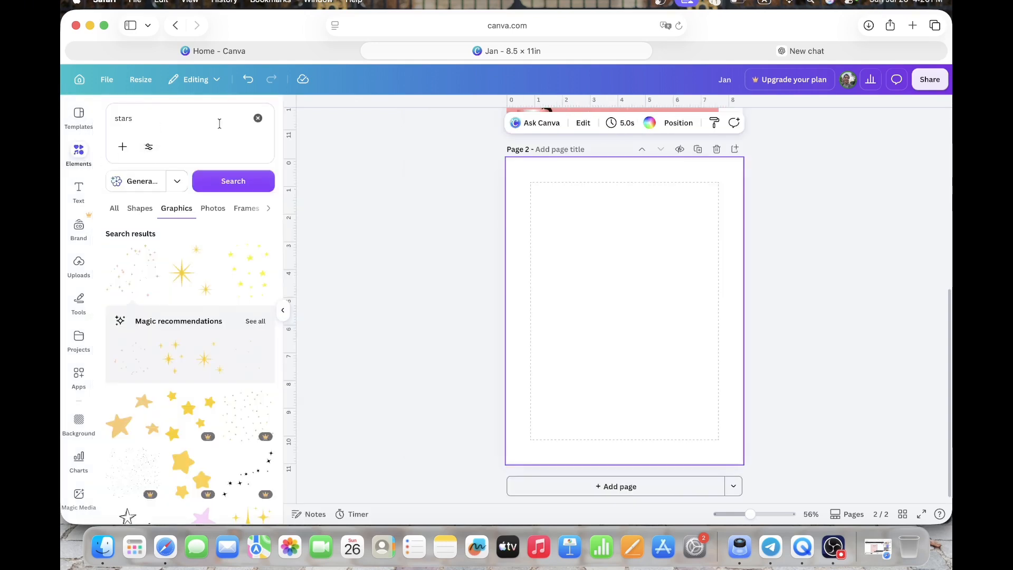
left_click(258, 118)
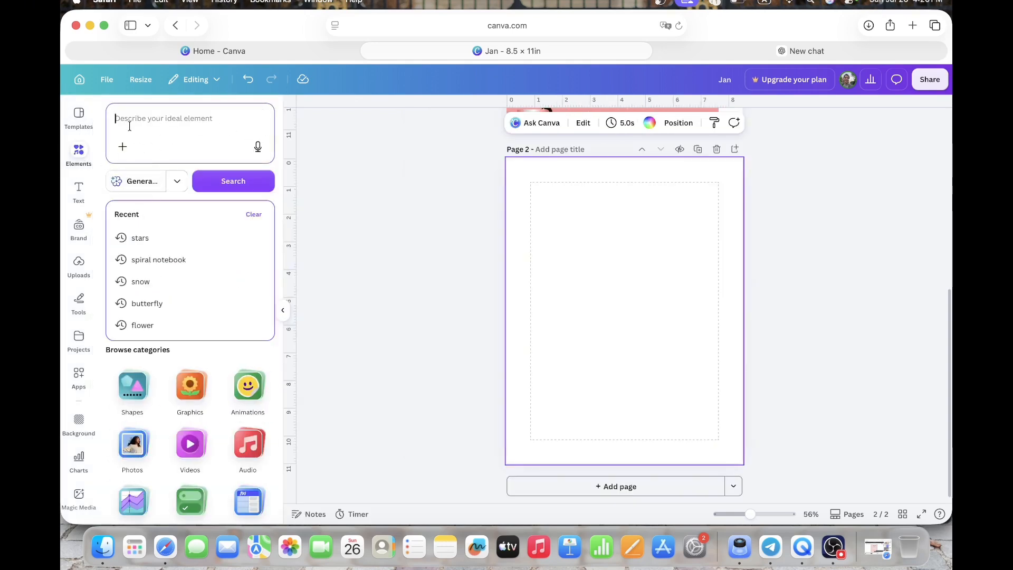
left_click(132, 387)
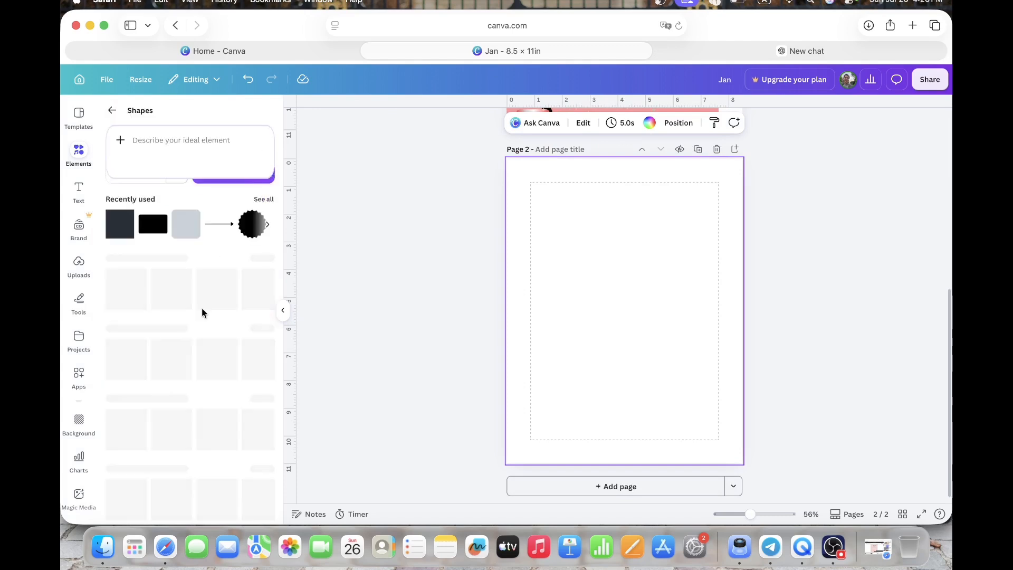
left_click(154, 232)
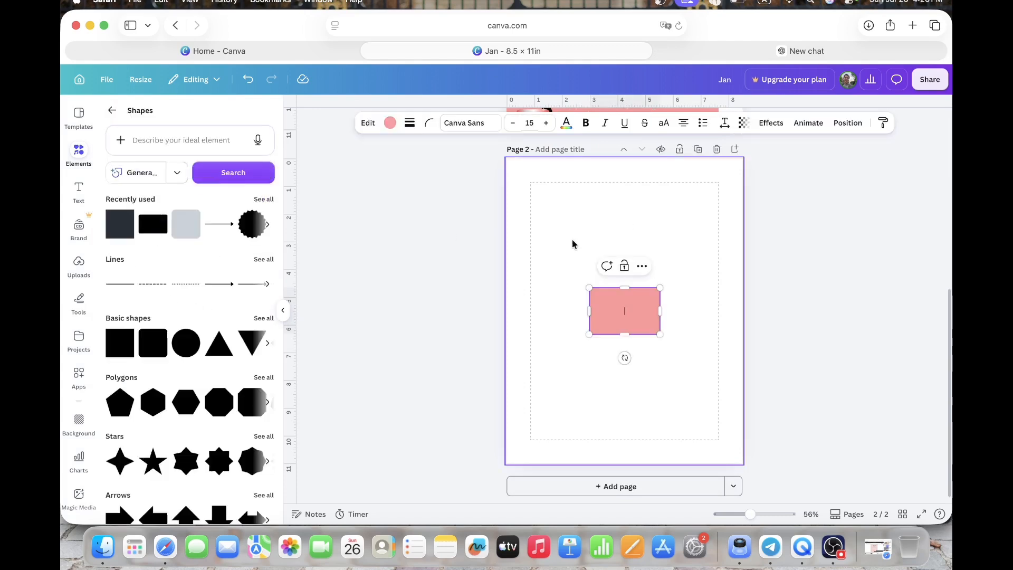
left_click_drag(638, 331, 742, 173)
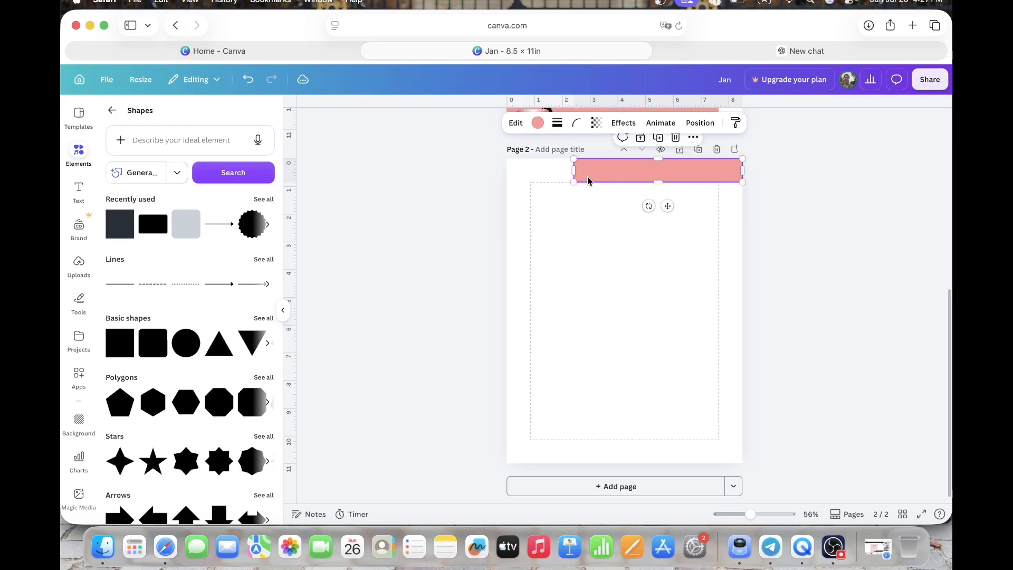
left_click_drag(575, 176, 506, 174)
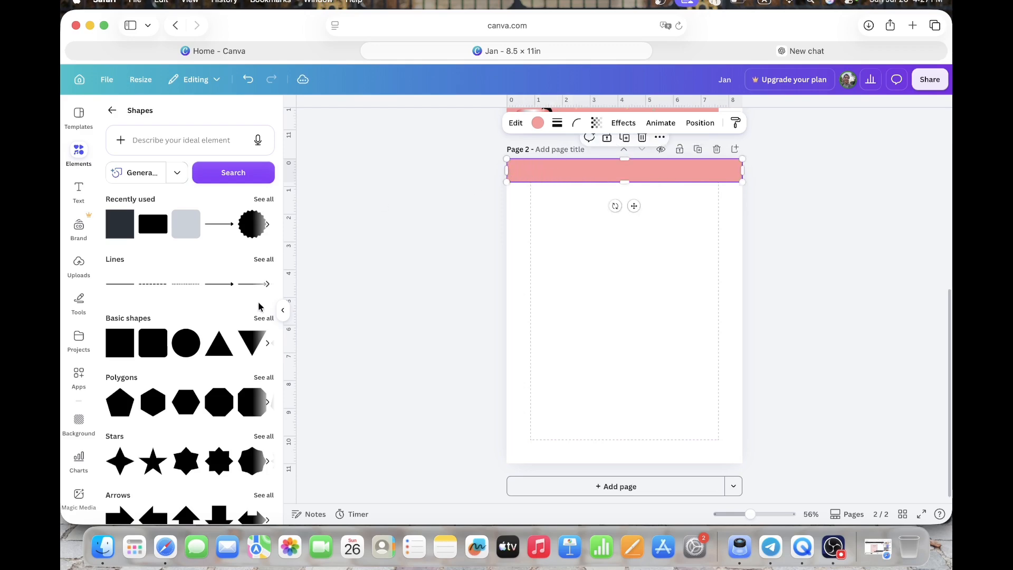
left_click(282, 313)
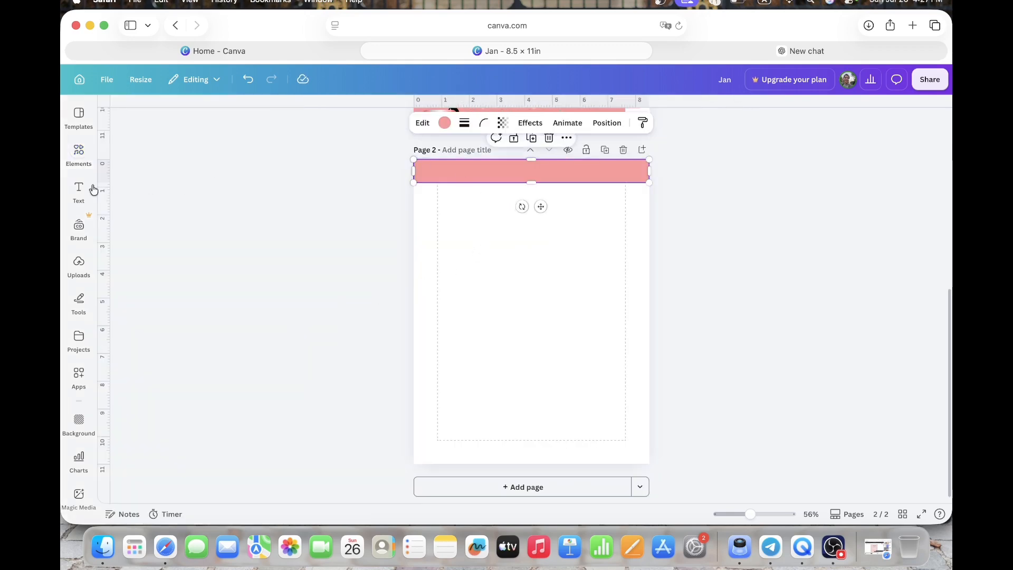
Step: Add a "January" subheading to page 2 and place it centred on the coral banner
left_click(78, 195)
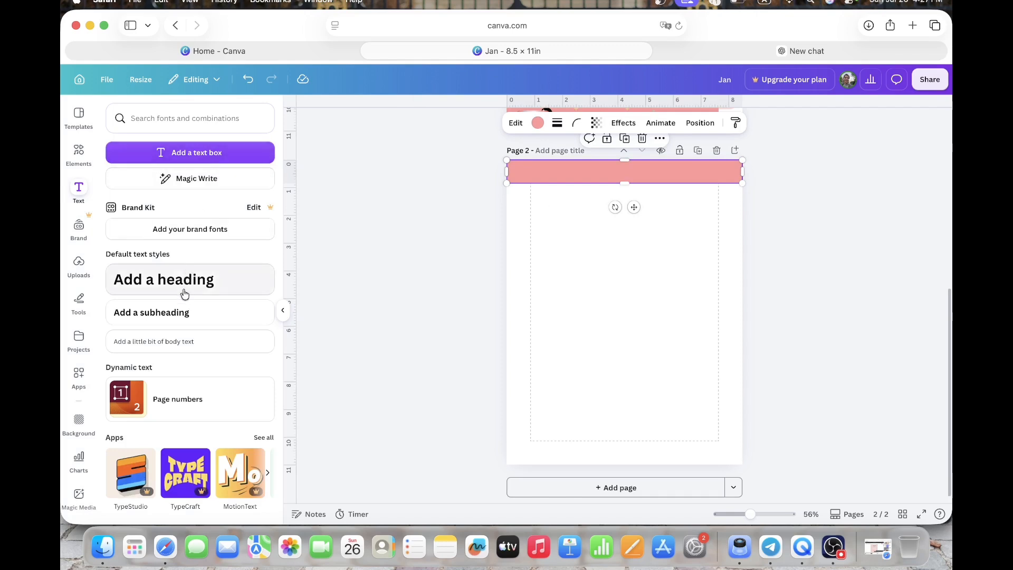
left_click(182, 308)
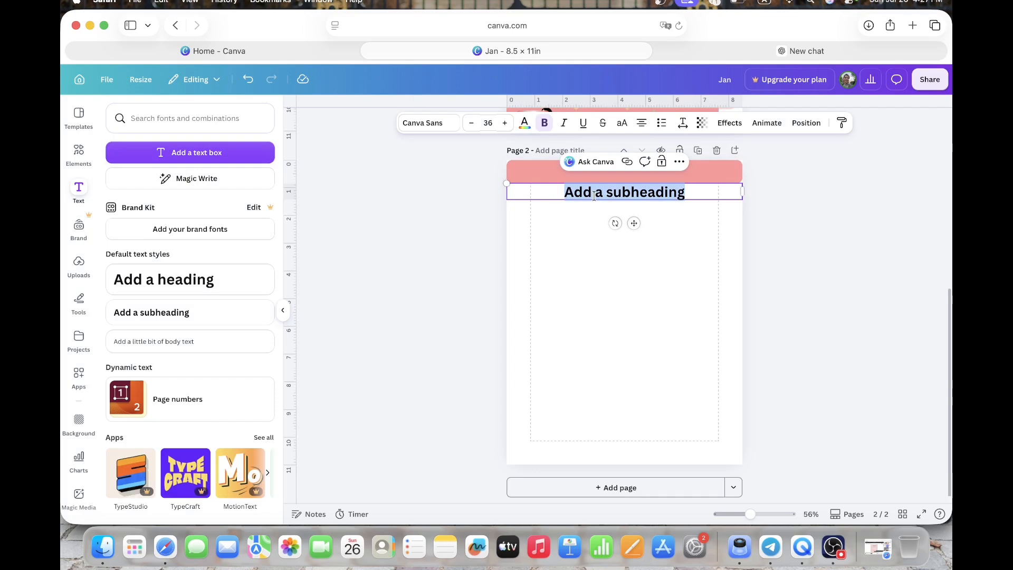
type("J")
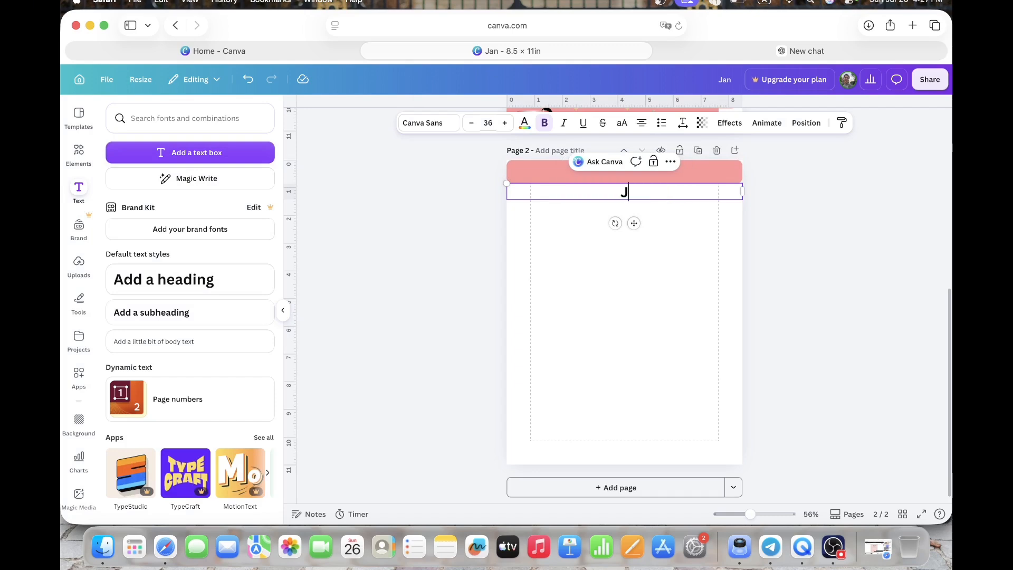
type("anuary")
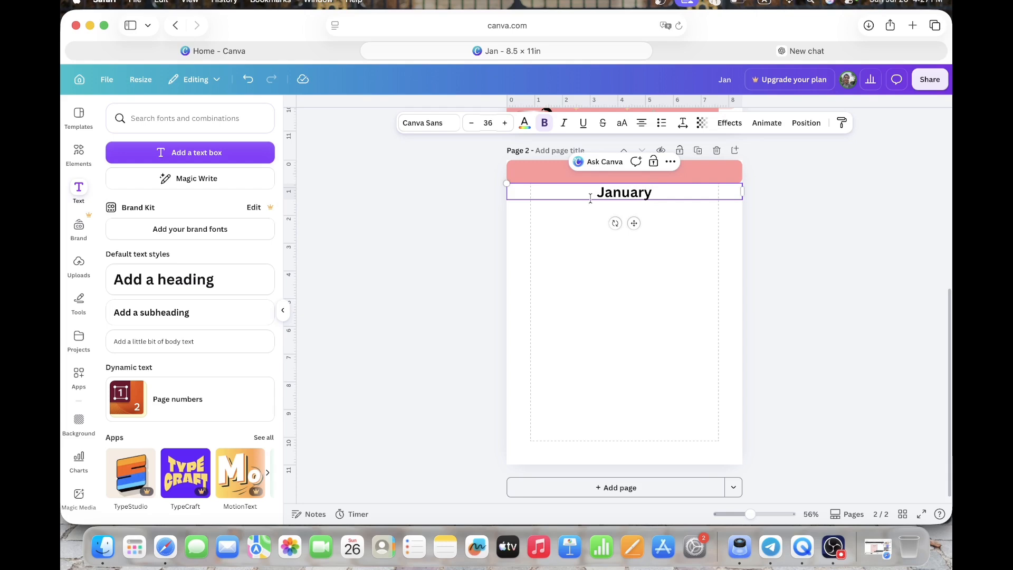
left_click(641, 276)
left_click(639, 196)
left_click_drag(633, 221, 633, 205)
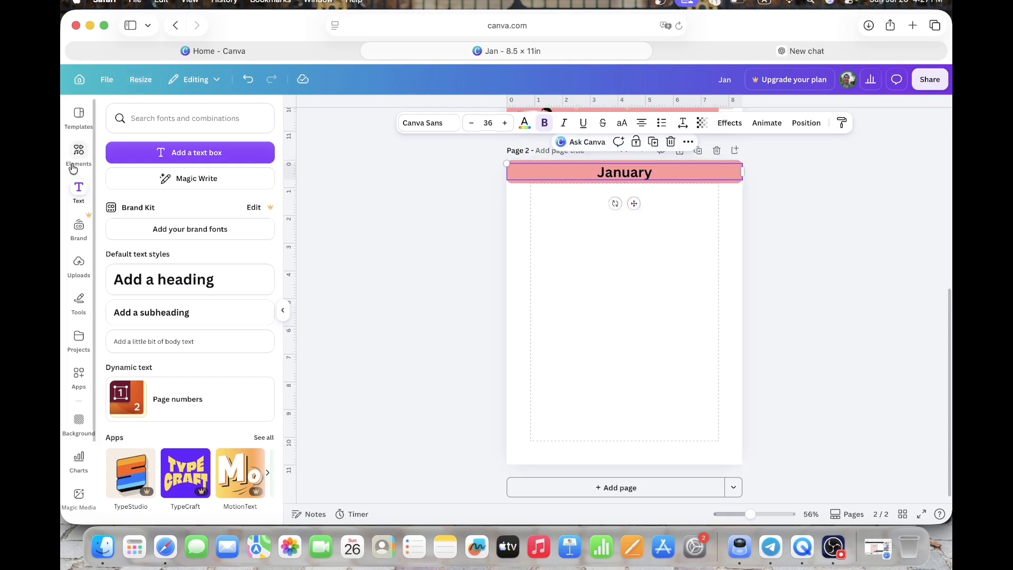
Step: Add a rounded square to page 2 below the left part of the January banner and fill it white
left_click(79, 153)
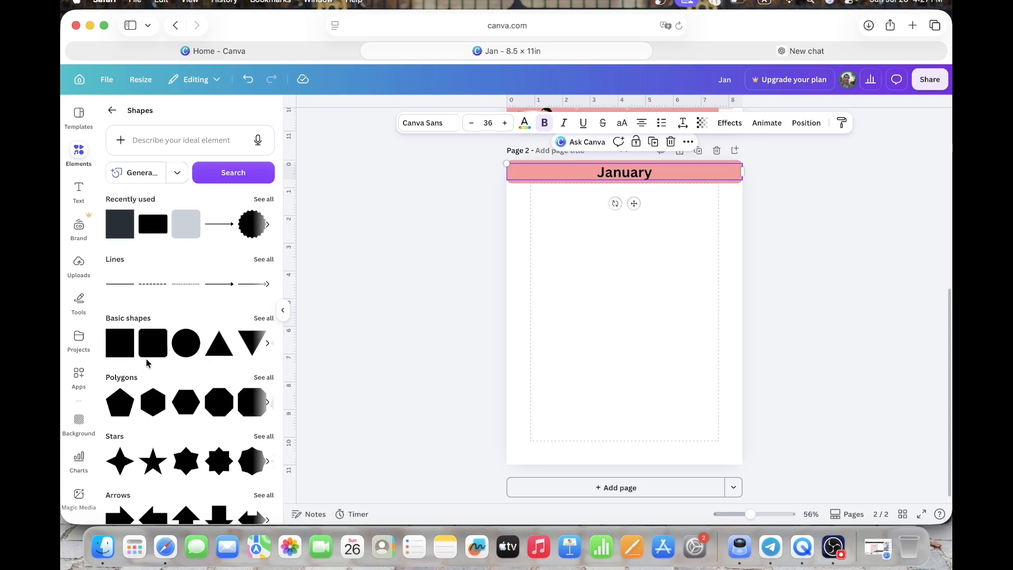
left_click(153, 342)
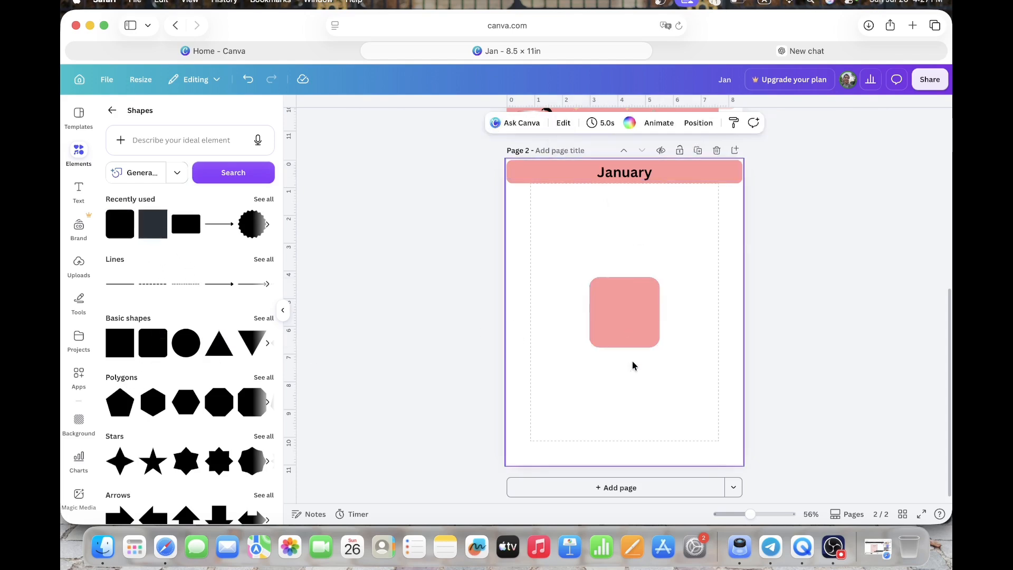
left_click_drag(632, 338, 560, 264)
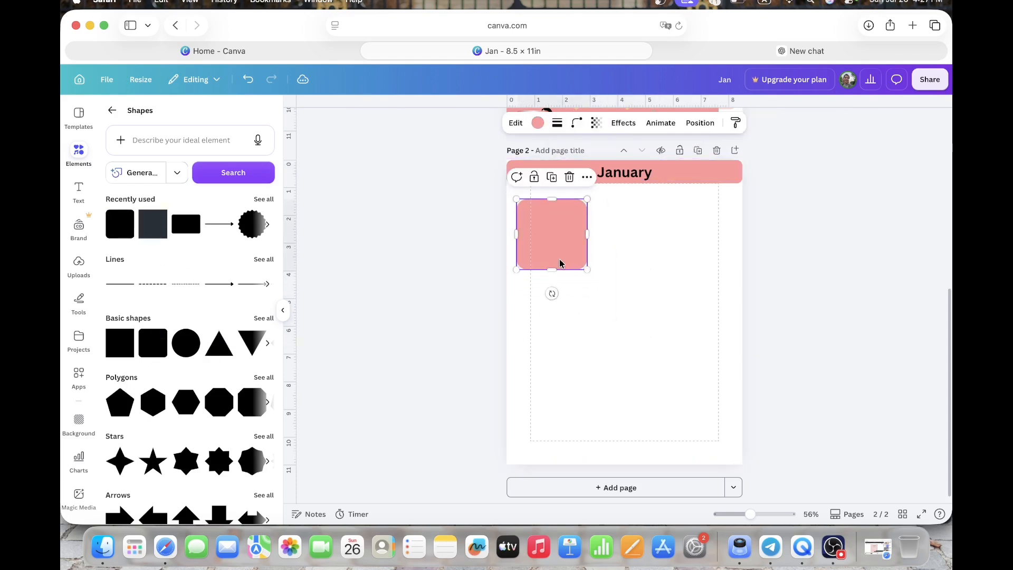
left_click(538, 122)
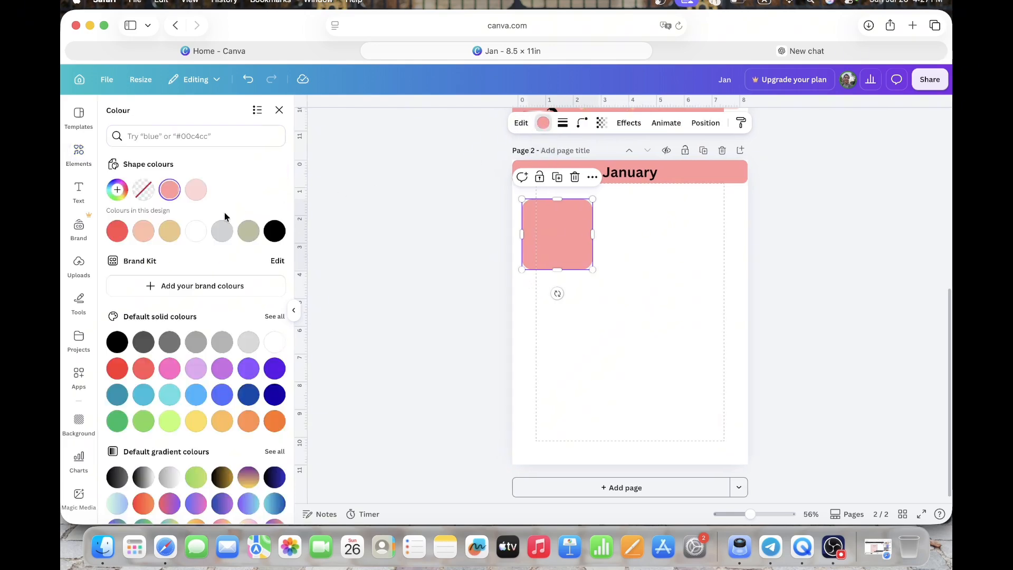
left_click(197, 231)
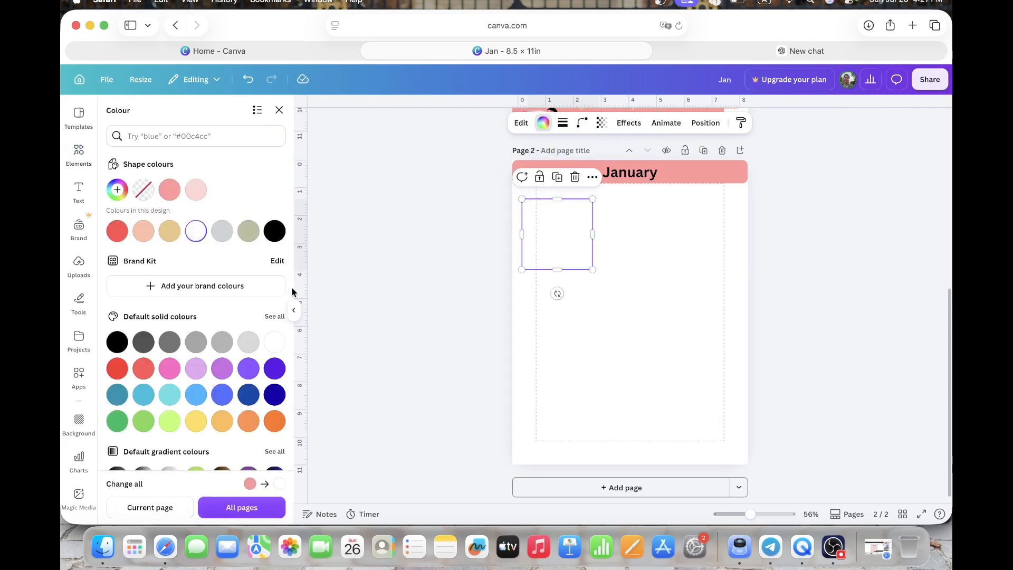
left_click(294, 307)
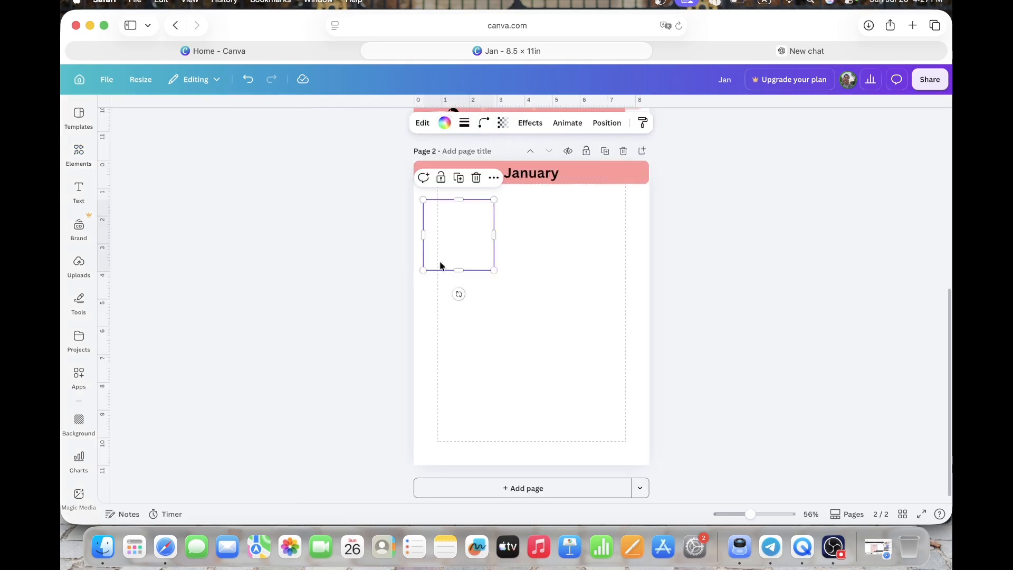
Step: Give the white rounded square a solid outline with a stroke weight of 2
left_click(464, 125)
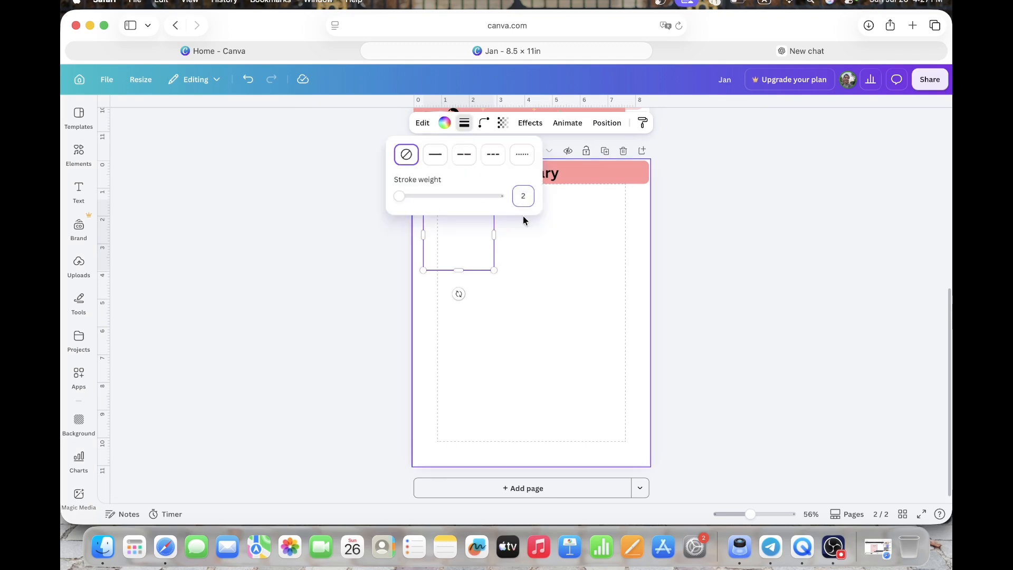
key("Return")
left_click(527, 261)
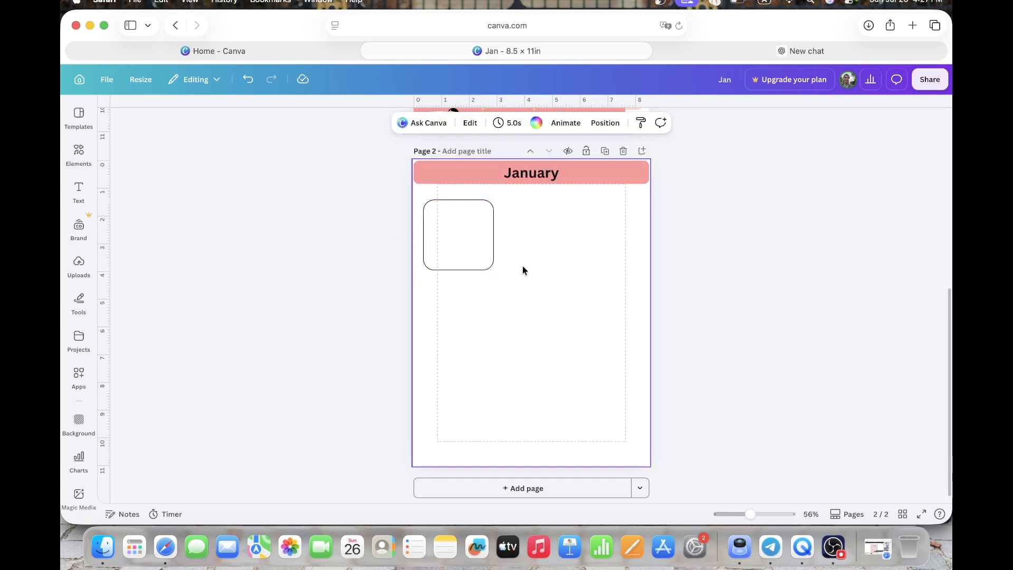
Step: Enlarge the outlined square to just under half the page width and place a duplicate beside it on the right
left_click(473, 256)
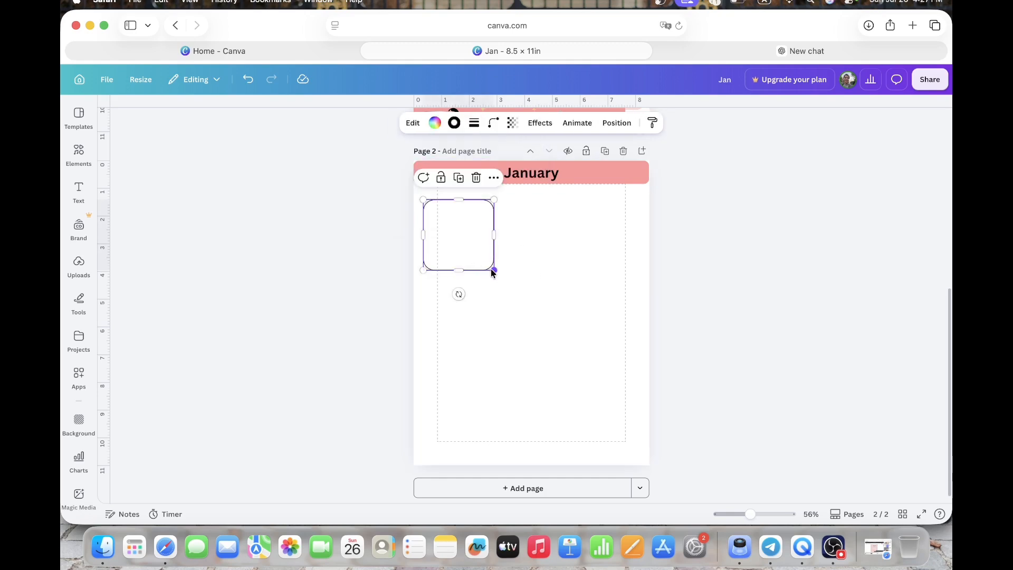
left_click_drag(493, 270, 508, 285)
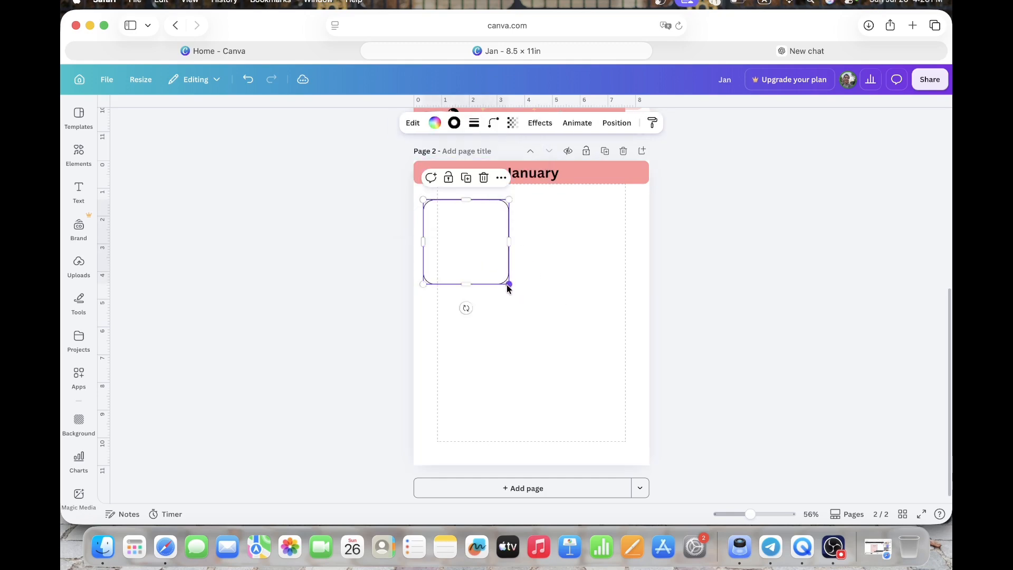
left_click(510, 252)
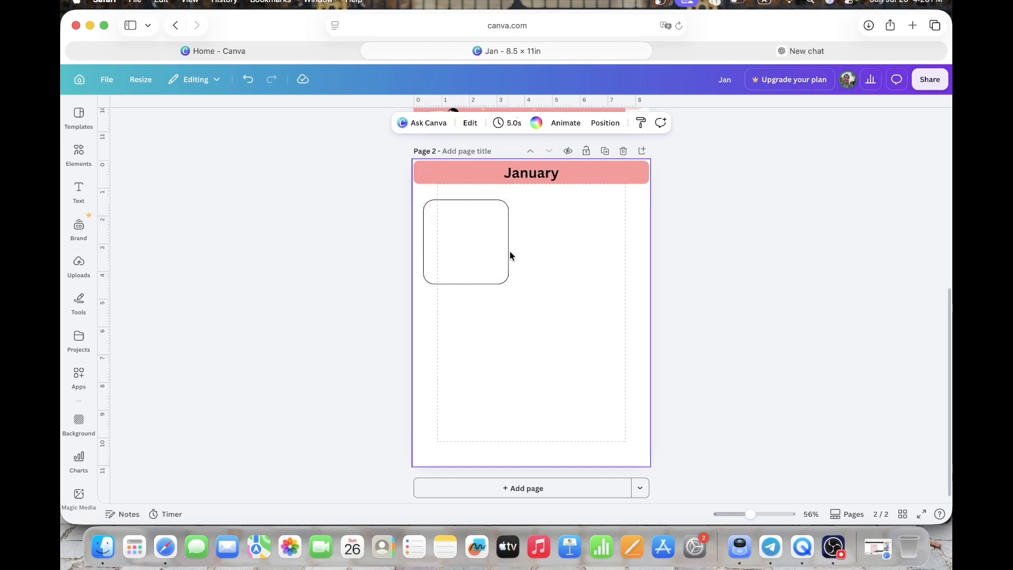
left_click(488, 222)
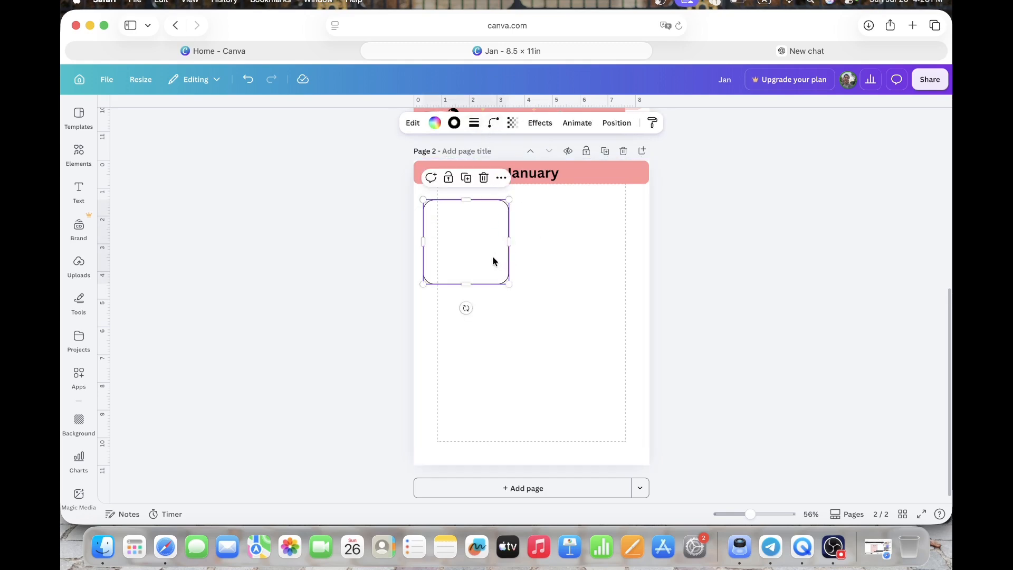
left_click_drag(507, 284, 525, 302)
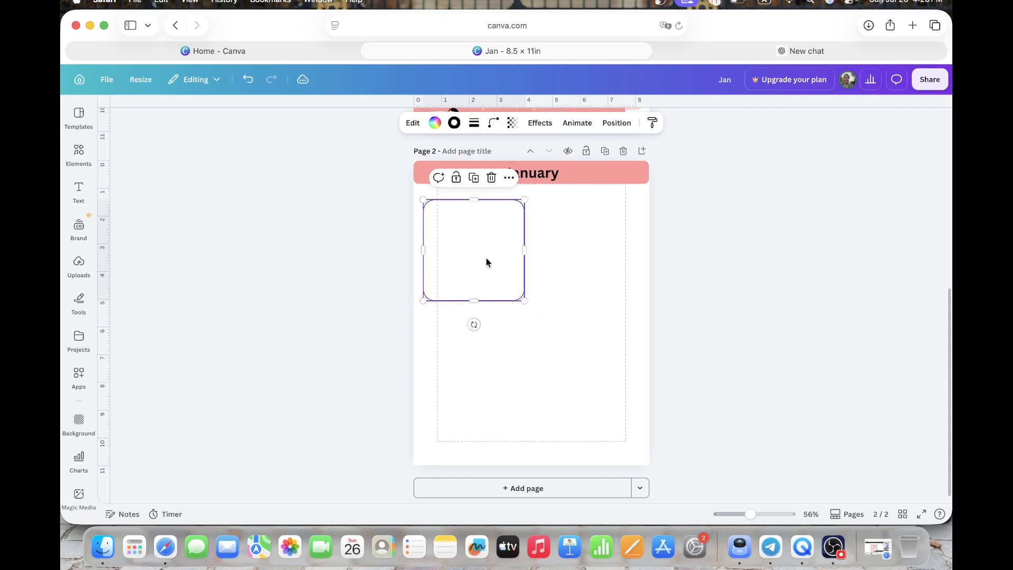
left_click_drag(486, 260, 591, 224)
left_click(474, 174)
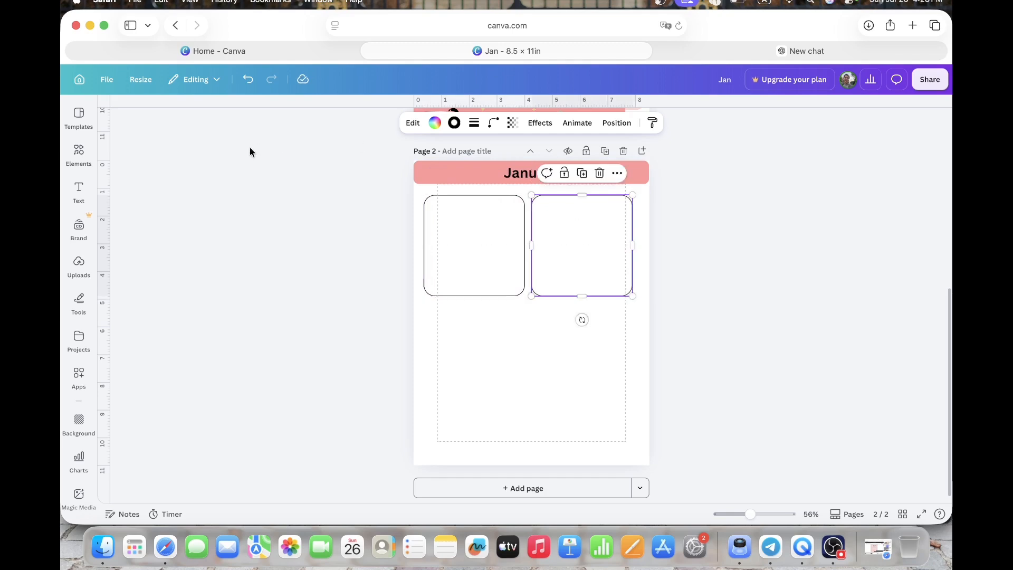
Step: Add a "Week 1" subheading and place it with a duplicate at the head of the two rounded boxes
left_click(78, 192)
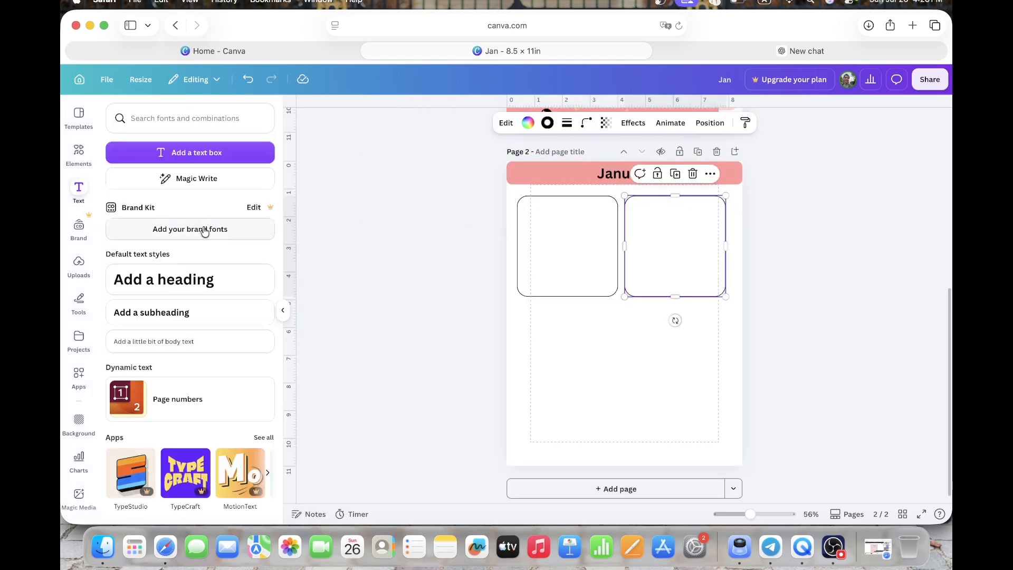
left_click(201, 311)
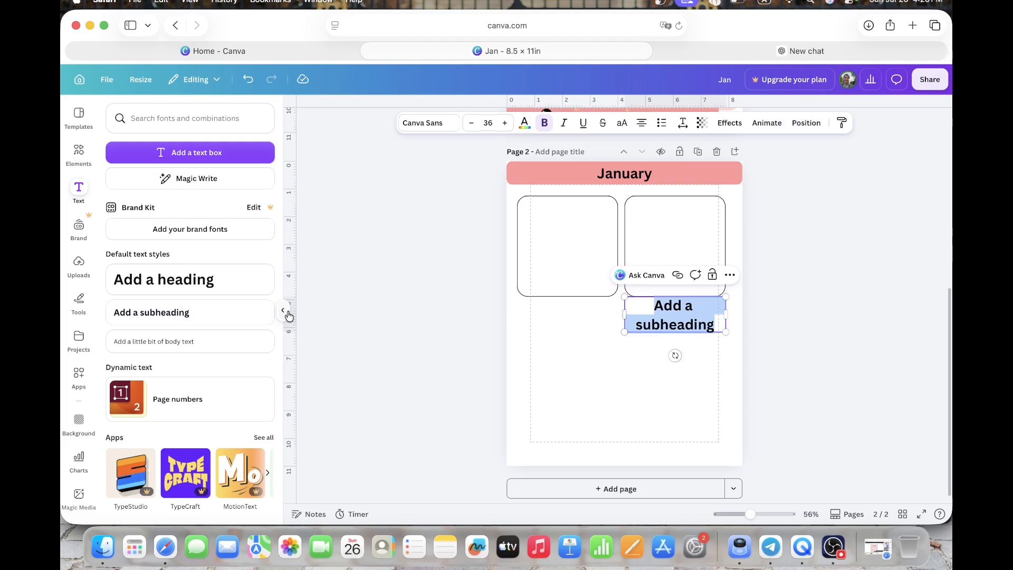
left_click(283, 311)
type("W")
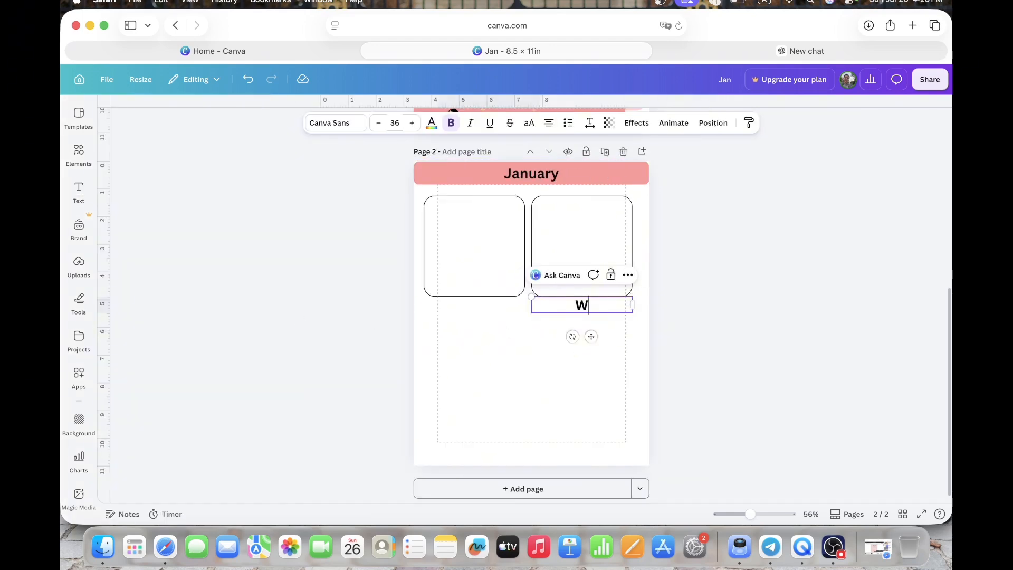
type("eek 1")
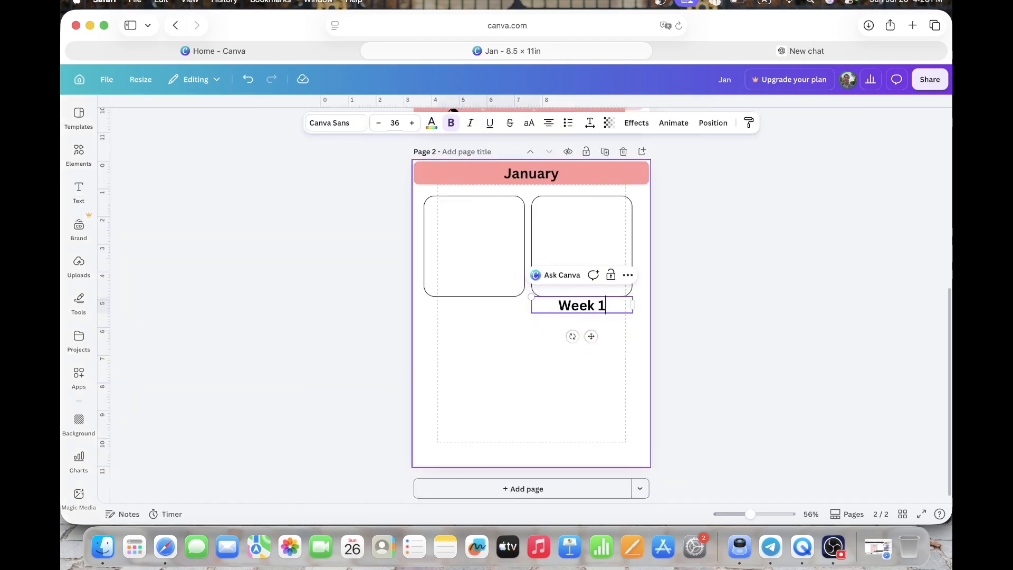
left_click(529, 331)
left_click_drag(602, 304, 592, 241)
left_click(507, 188)
Step: Change the right-hand box's heading to "Week 2"
left_click(603, 216)
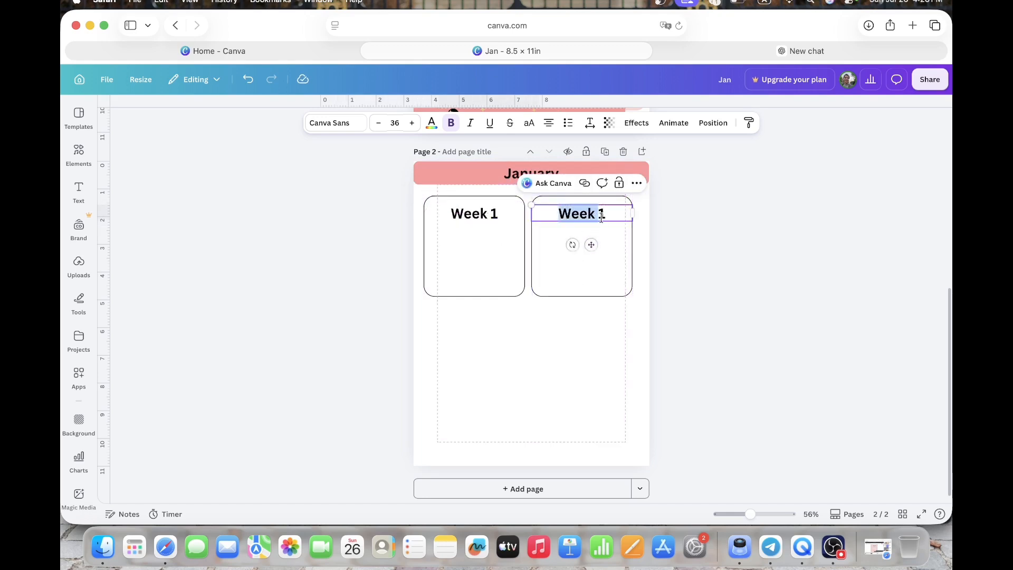
left_click(605, 215)
key("BackSpace")
type("2")
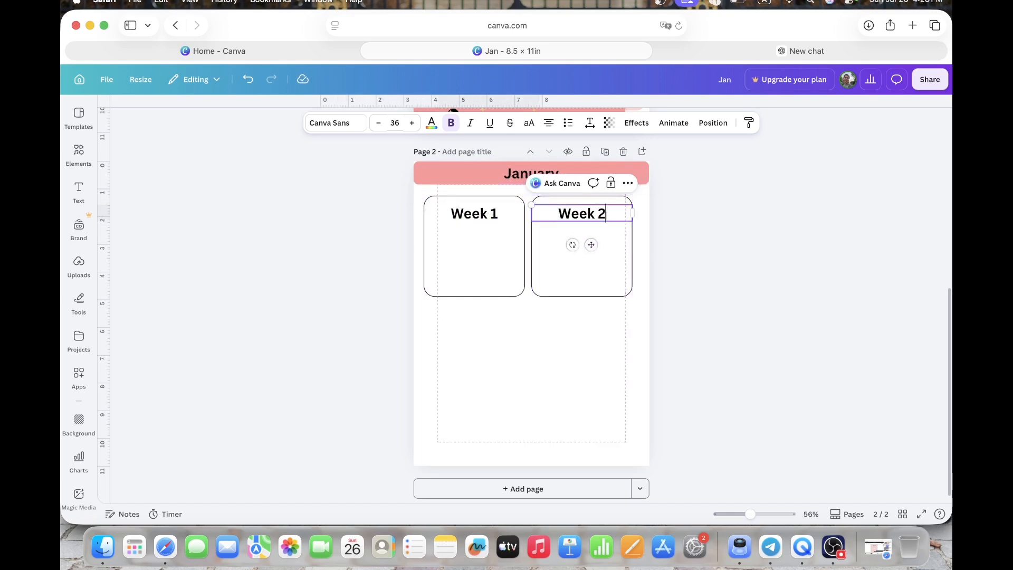
left_click(524, 367)
Step: Group the Week 1 heading with its box, and the Week 2 heading with its box
left_click_drag(468, 316, 453, 202)
left_click(440, 174)
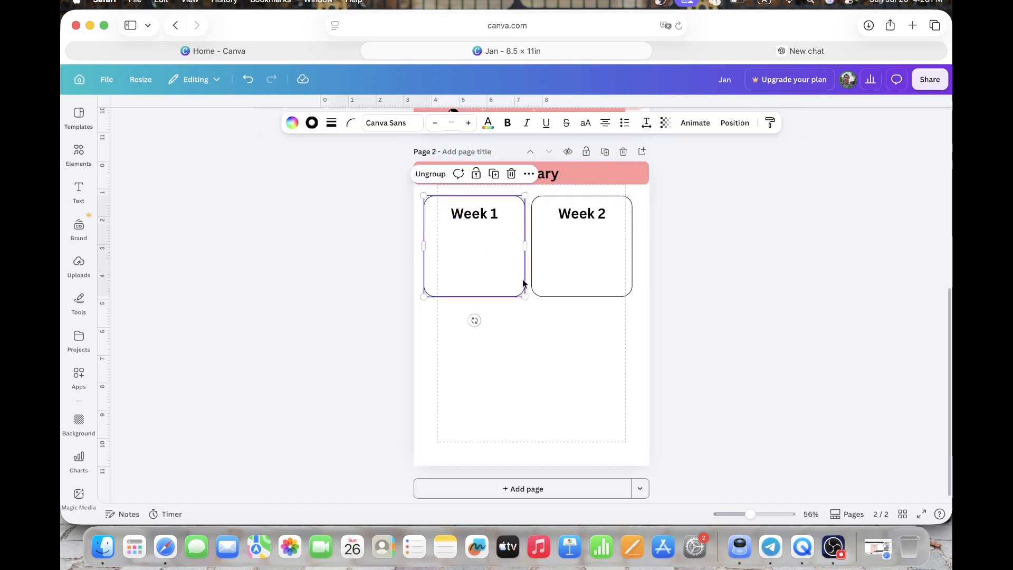
left_click_drag(605, 319, 581, 213)
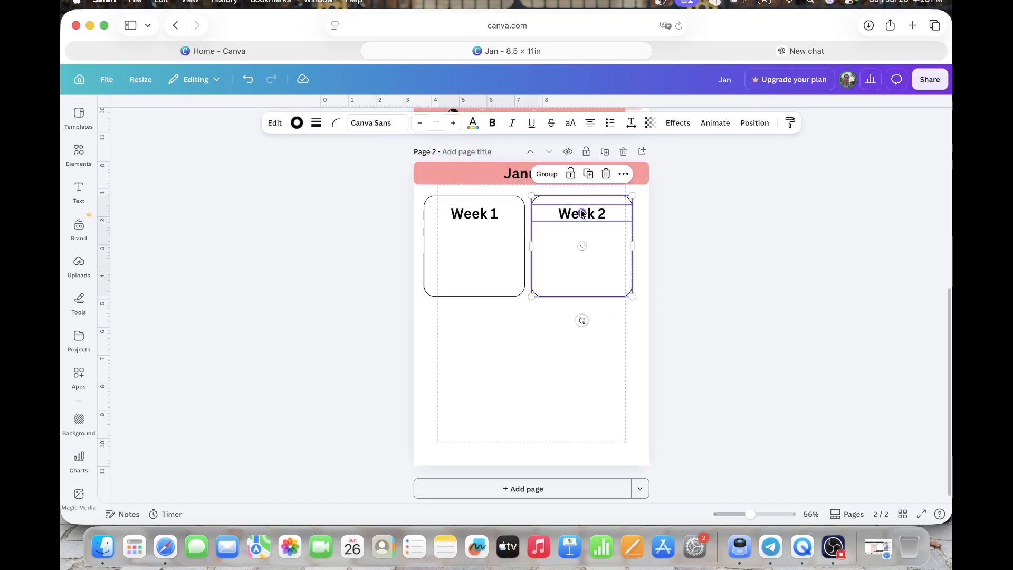
left_click(560, 177)
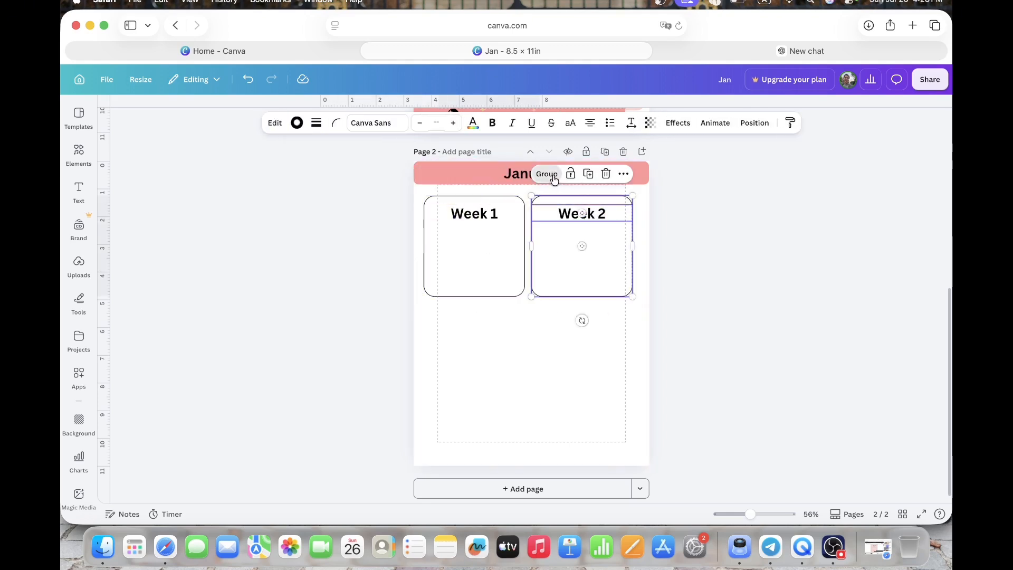
Step: Duplicate the Week 1 group, place the copy directly below the original and change its heading to "Week 3"
left_click(504, 272)
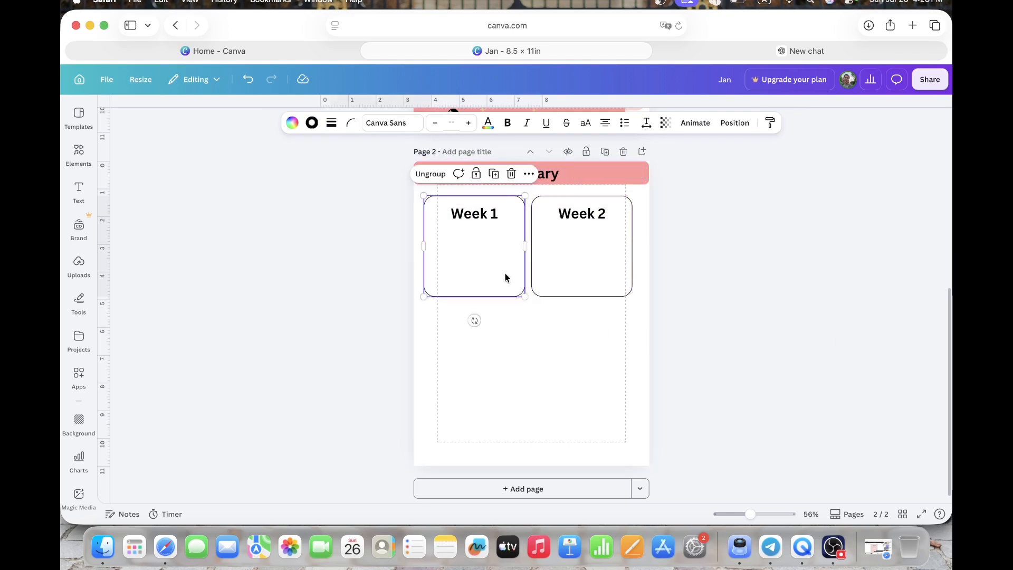
left_click(498, 177)
left_click_drag(495, 256, 491, 362)
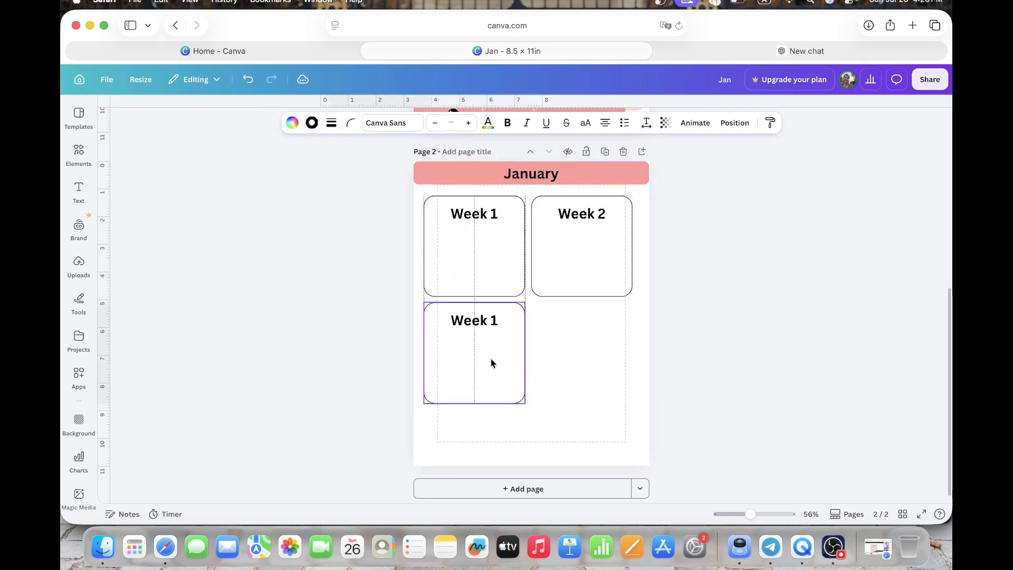
double_click(496, 323)
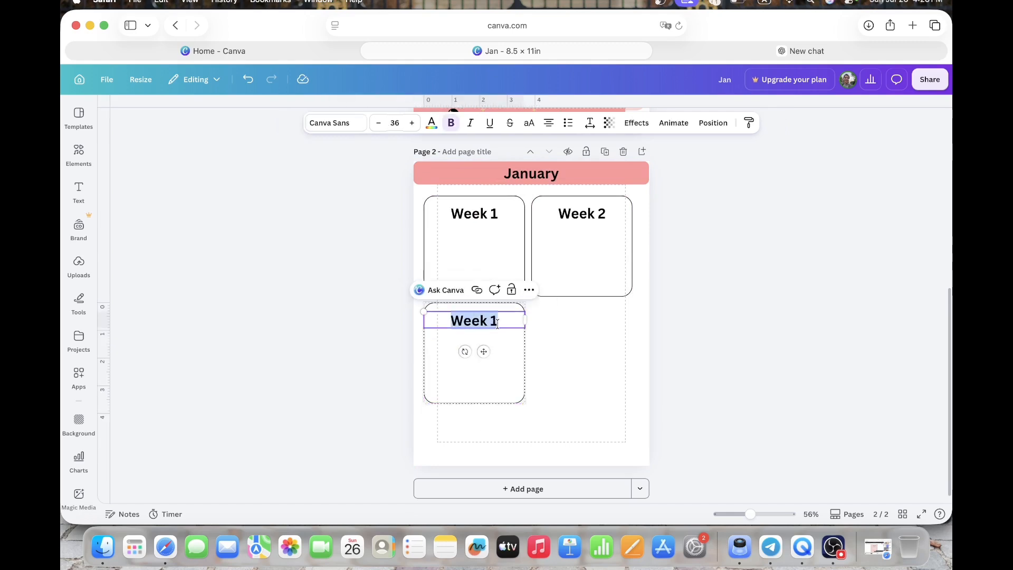
left_click(496, 323)
key("BackSpace")
type("3")
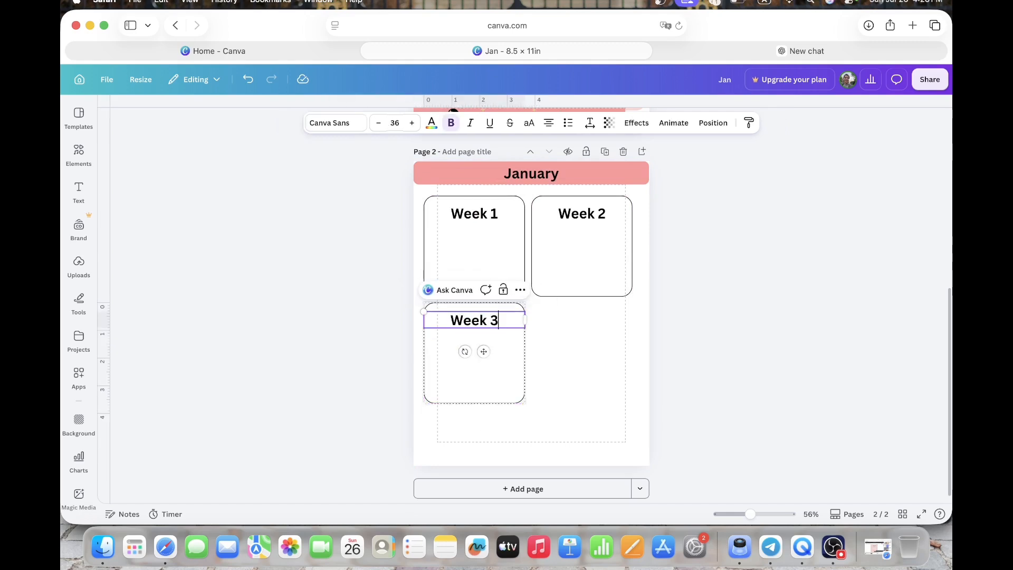
left_click(596, 364)
Step: Duplicate the Week 3 group, place the copy below Week 2 and change its heading to "Week 4"
left_click(496, 305)
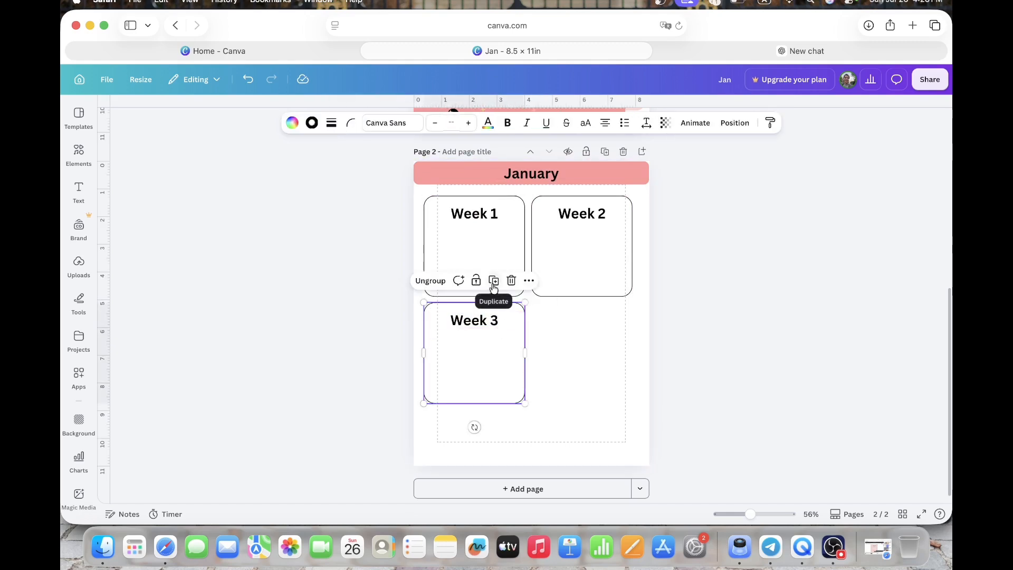
left_click(494, 280)
left_click_drag(508, 325, 603, 326)
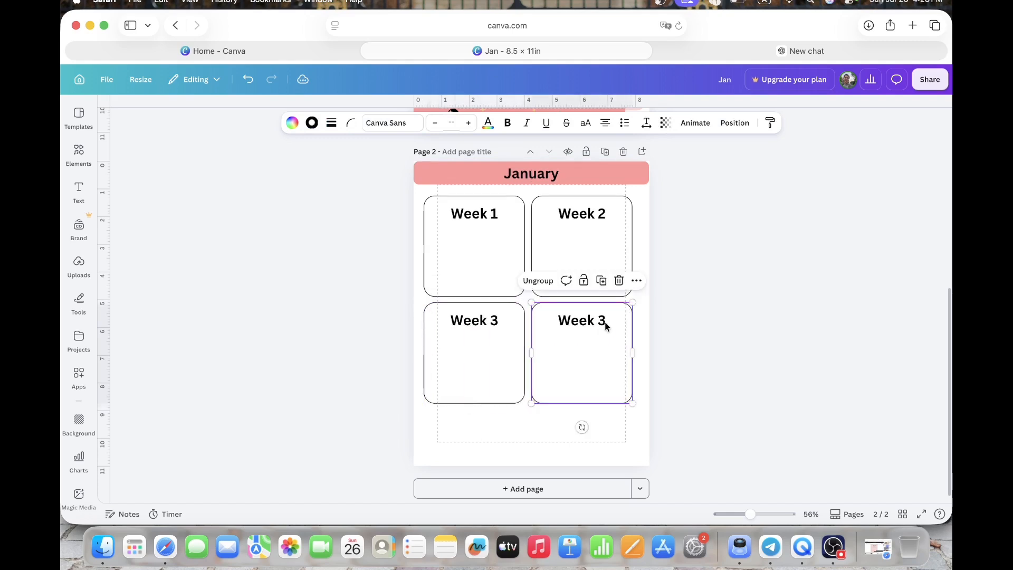
double_click(604, 323)
left_click(604, 322)
key("BackSpace")
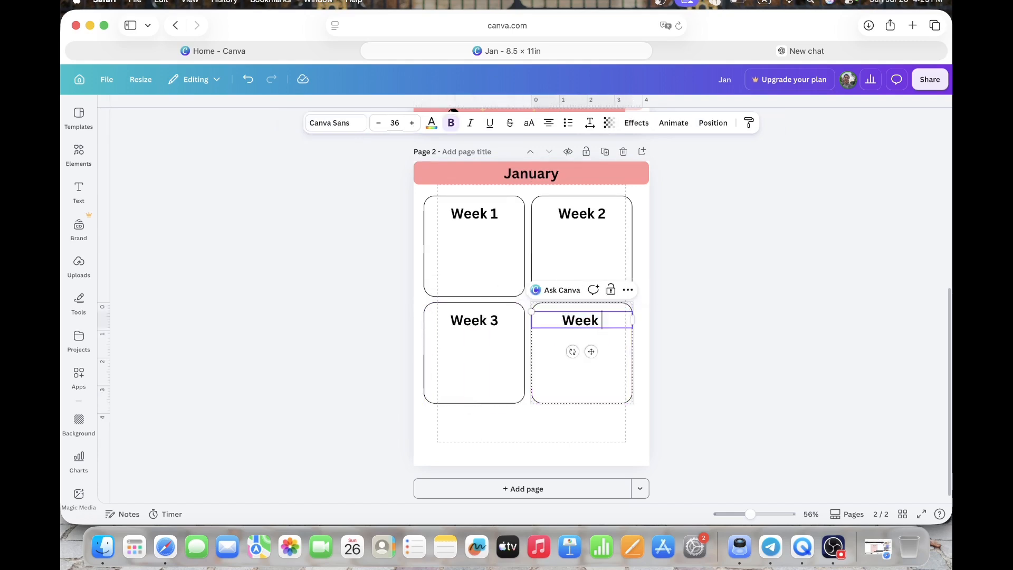
type("4")
left_click(640, 380)
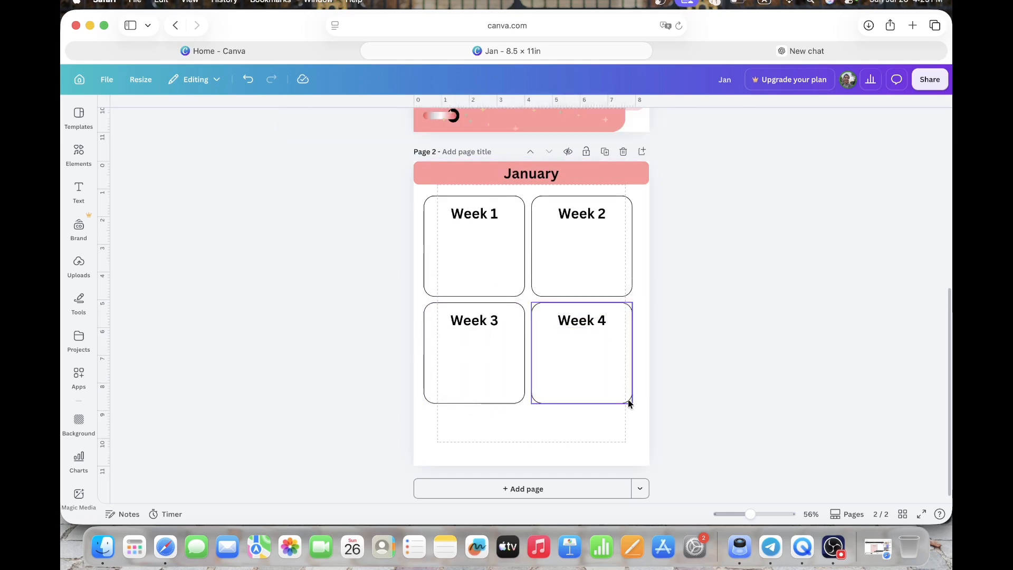
Step: Move all four week boxes together so they are centred horizontally on the page, slightly closer to the banner
left_click_drag(623, 402, 409, 232)
left_click(248, 79)
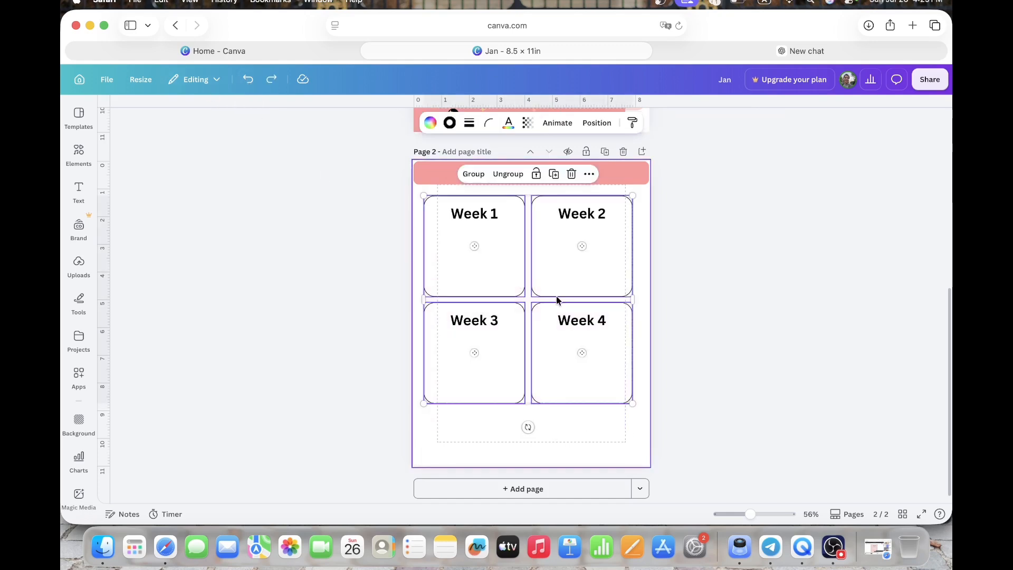
left_click_drag(557, 296, 558, 295)
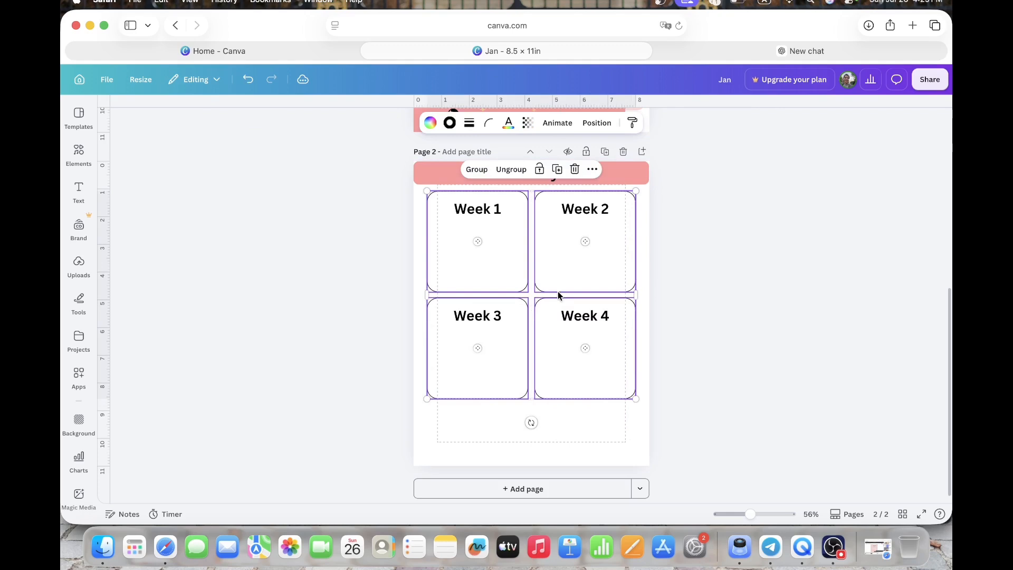
left_click(305, 232)
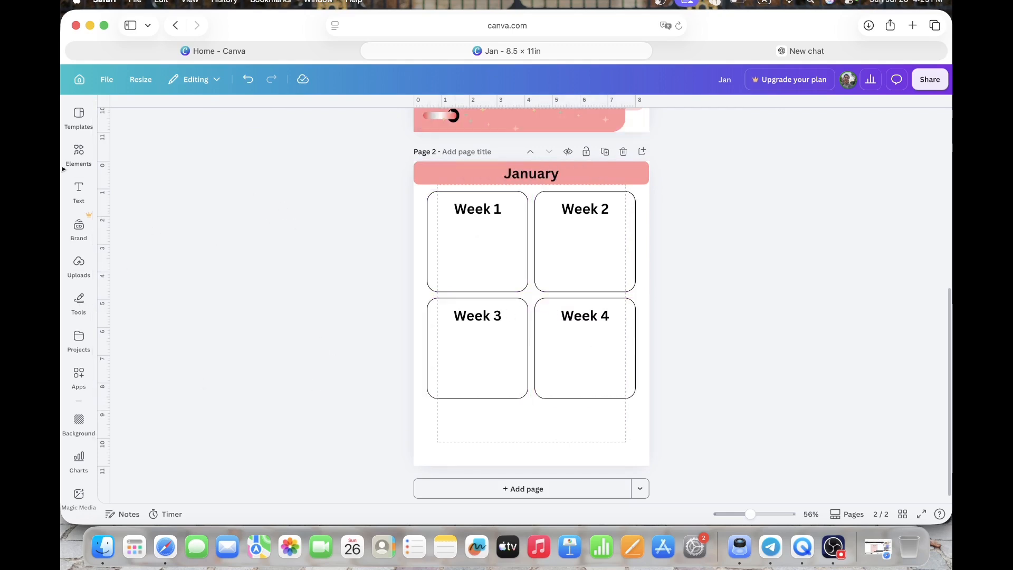
Step: Add a coral rectangle below the Week 3 and Week 4 boxes and widen it to span both box columns
left_click(80, 168)
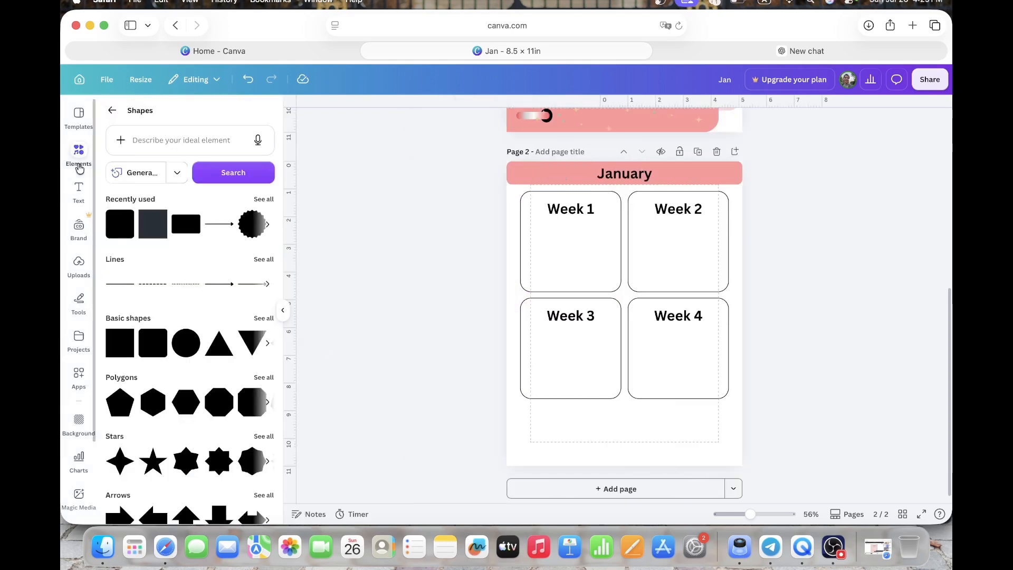
left_click(175, 237)
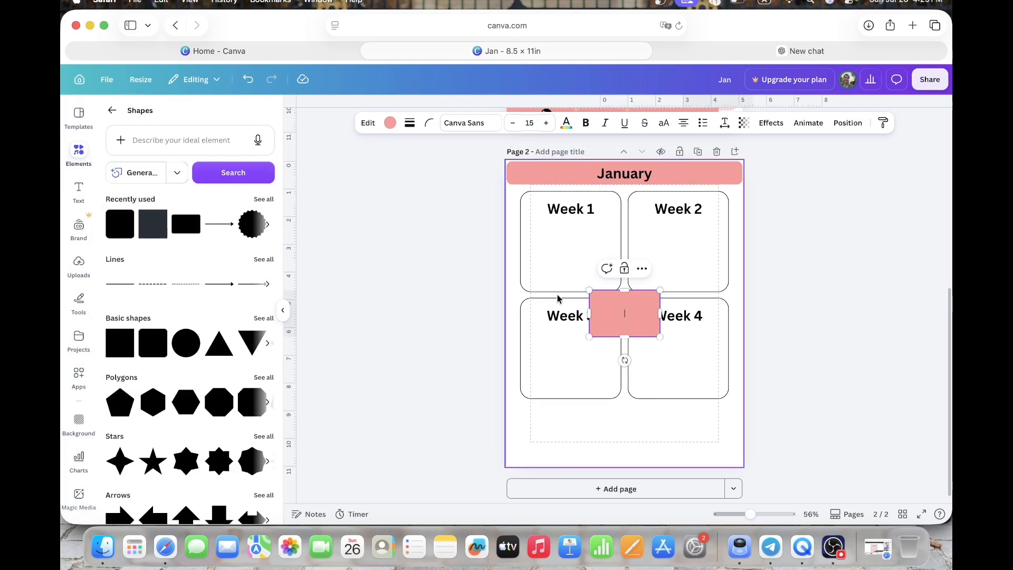
left_click_drag(643, 322, 579, 434)
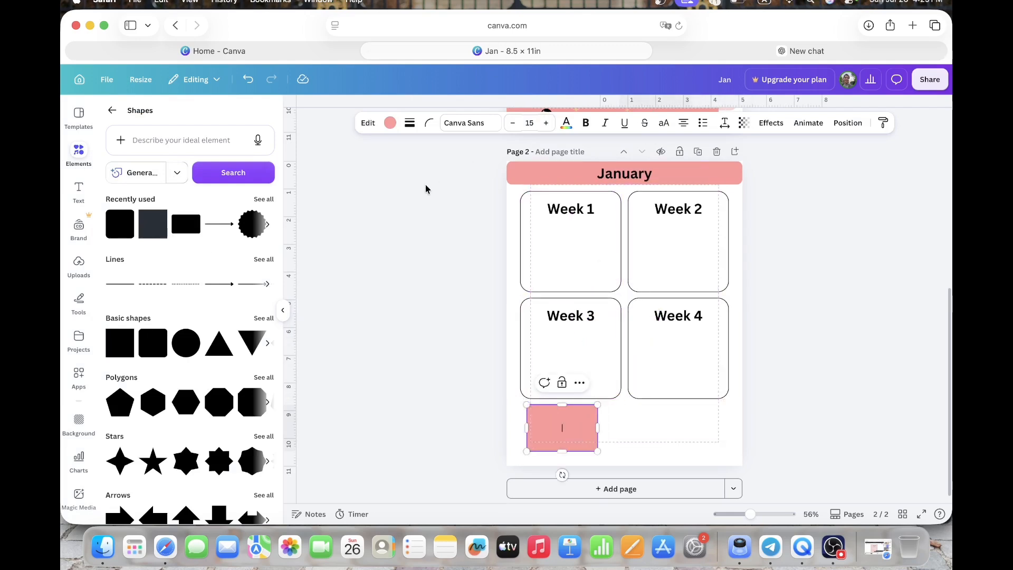
left_click(283, 311)
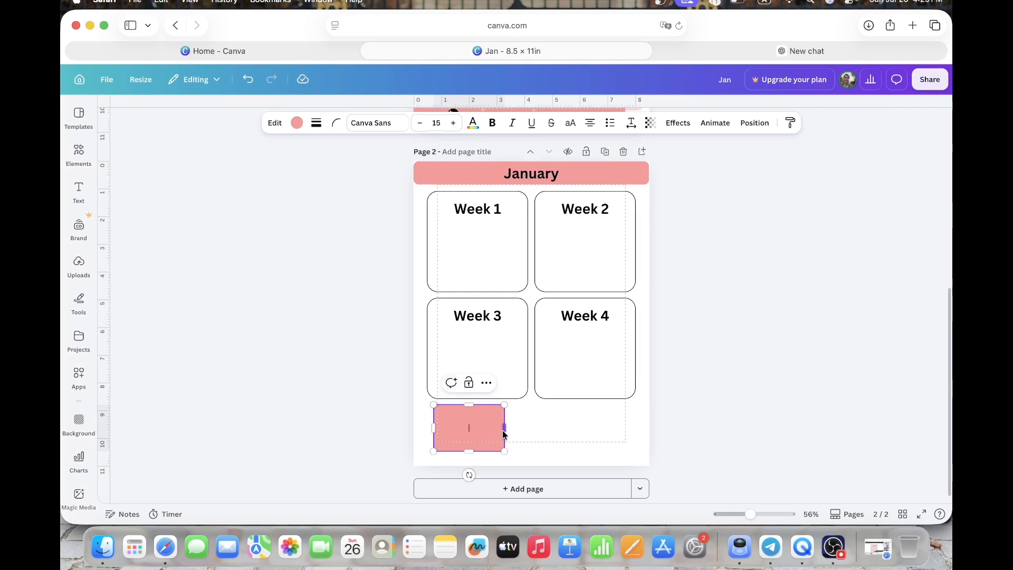
left_click_drag(504, 433, 636, 434)
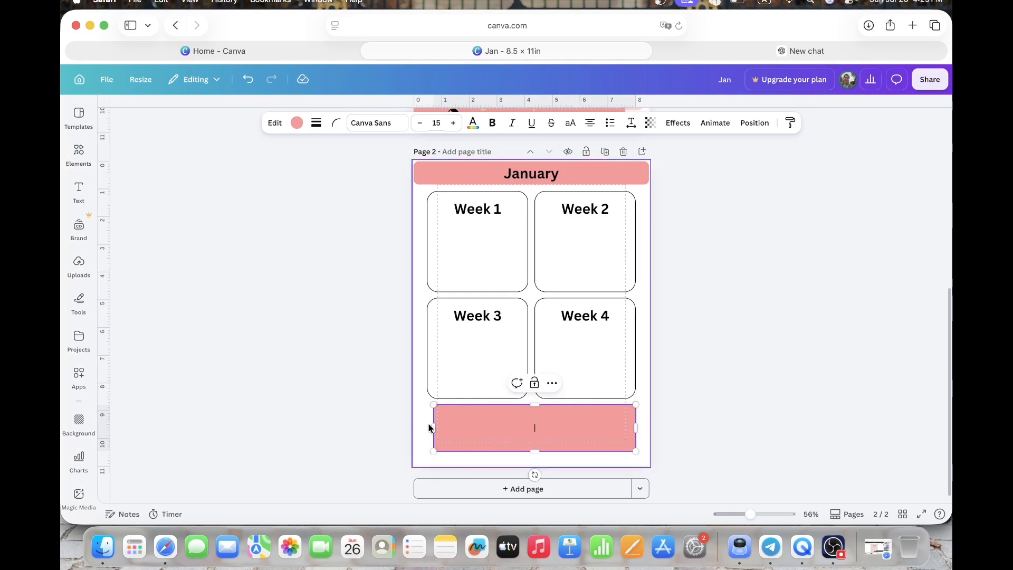
left_click_drag(429, 428, 427, 425)
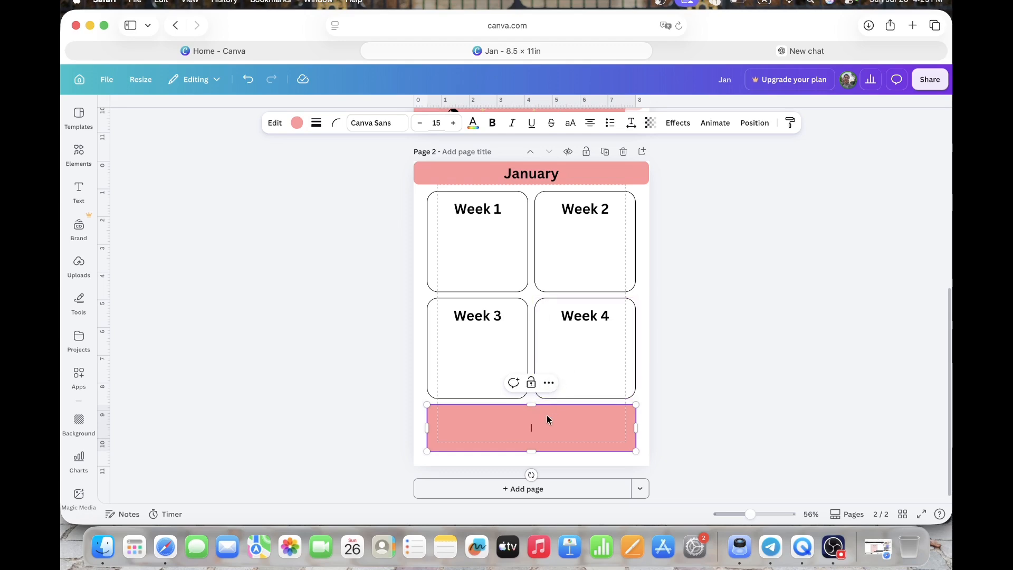
Step: Add a subheading over the coral rectangle at the page's foot and change its text to "Note:"
left_click(79, 191)
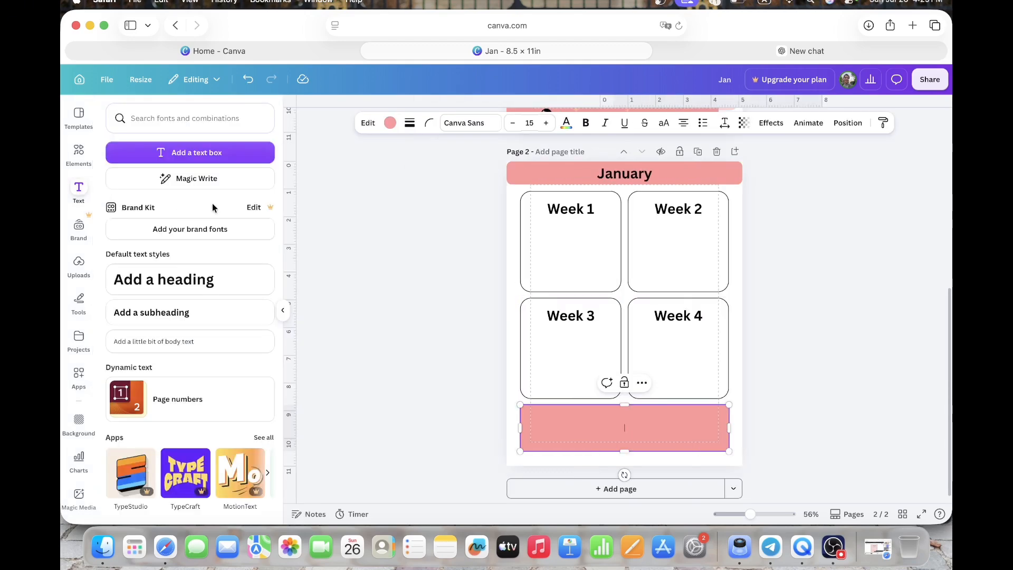
left_click(196, 279)
key("BackSpace")
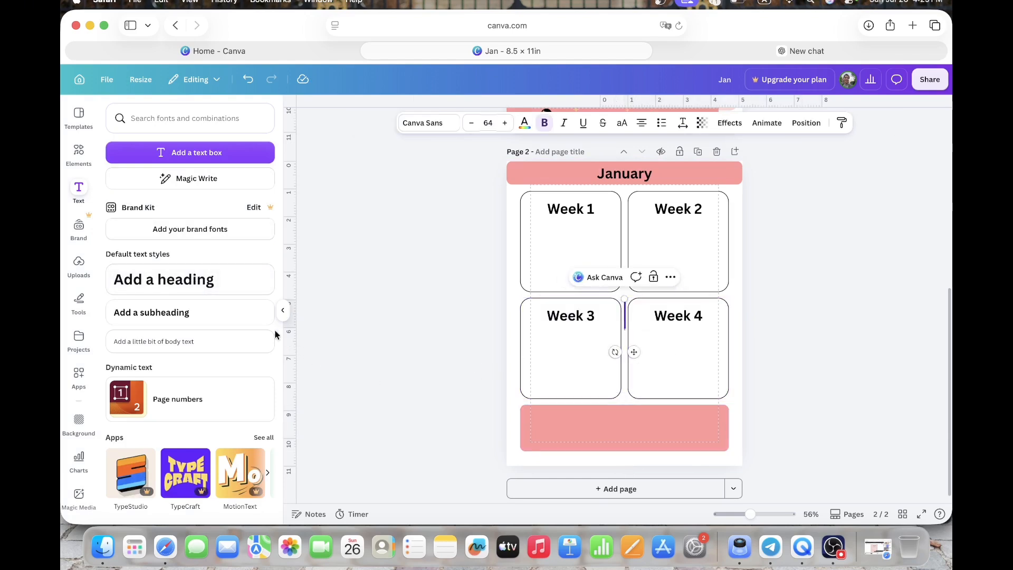
left_click(242, 322)
left_click(283, 310)
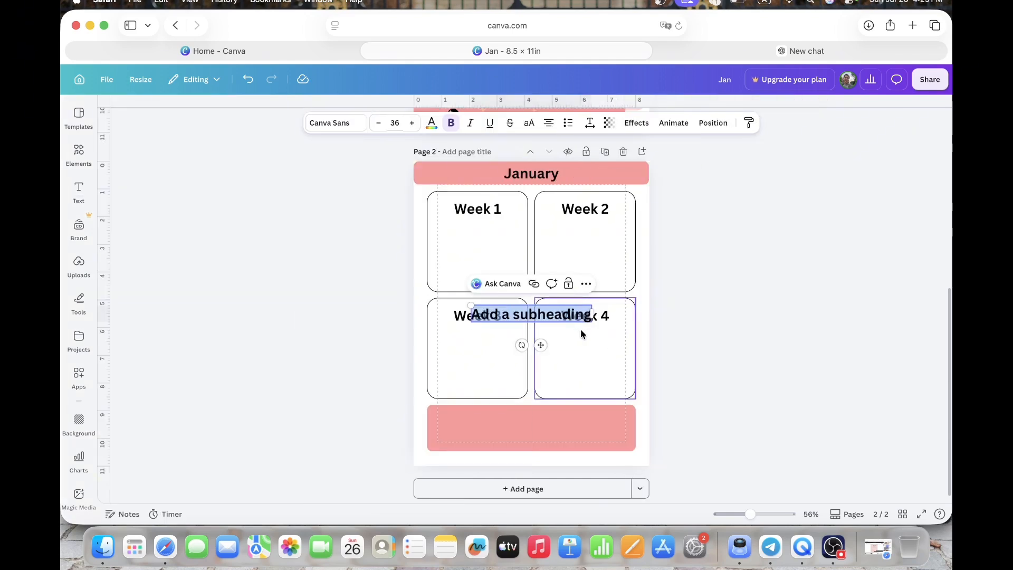
left_click_drag(545, 344, 520, 451)
double_click(518, 421)
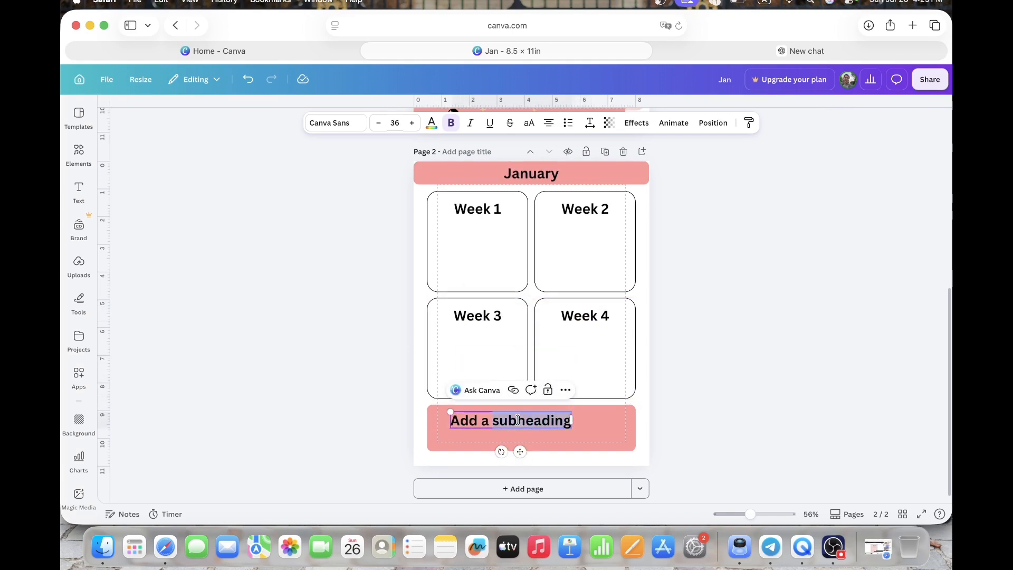
left_click(517, 420)
type("Note")
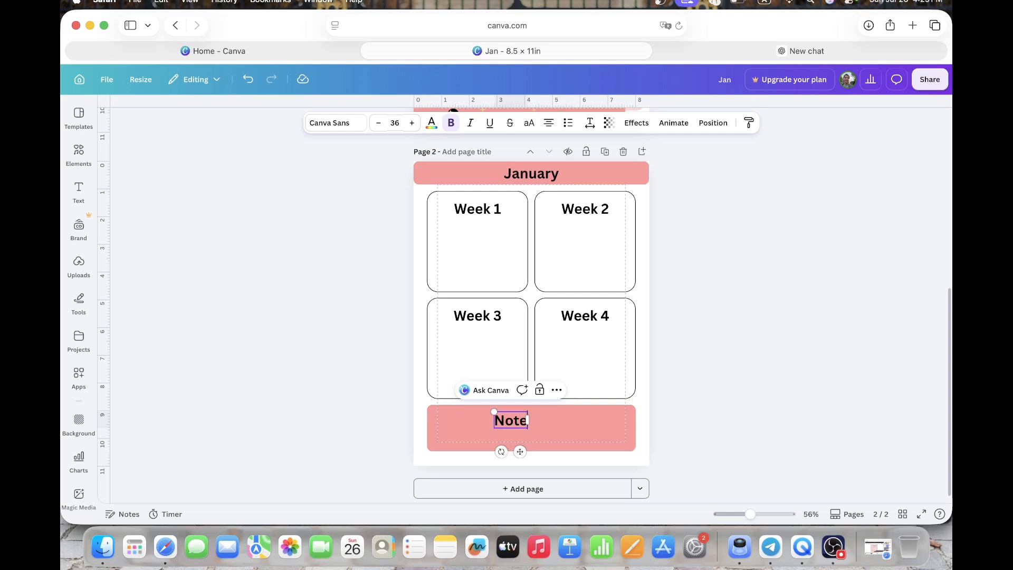
type(":")
Step: Move the "Note:" label to the upper-left corner of the coral box and set its font size to 24
left_click_drag(520, 451, 461, 450)
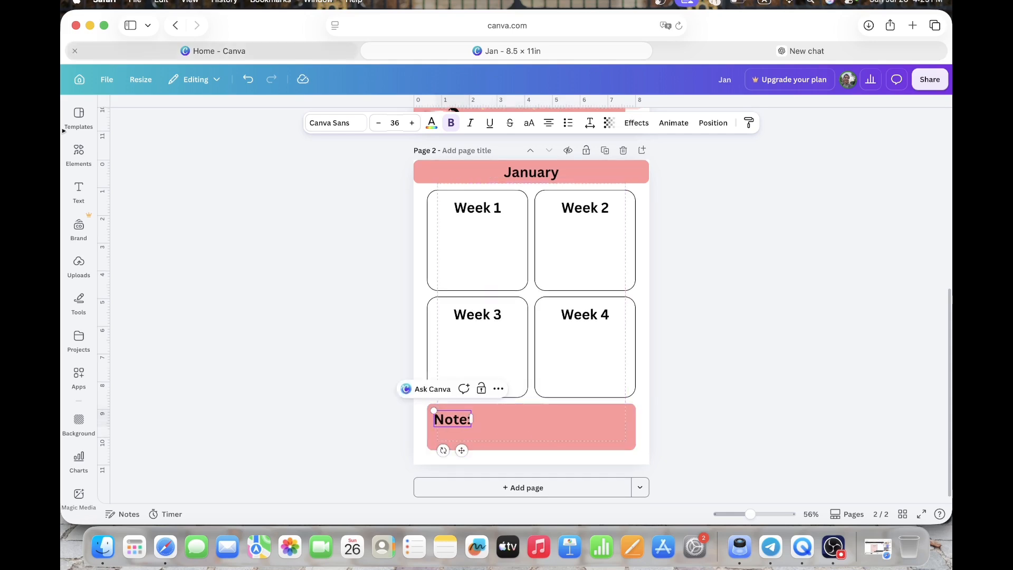
left_click(395, 123)
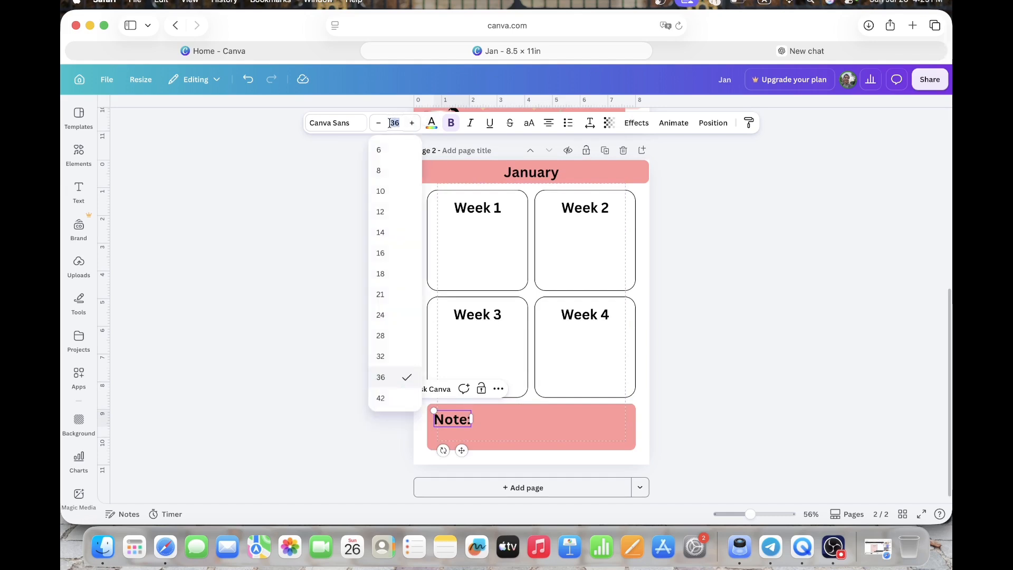
type("24")
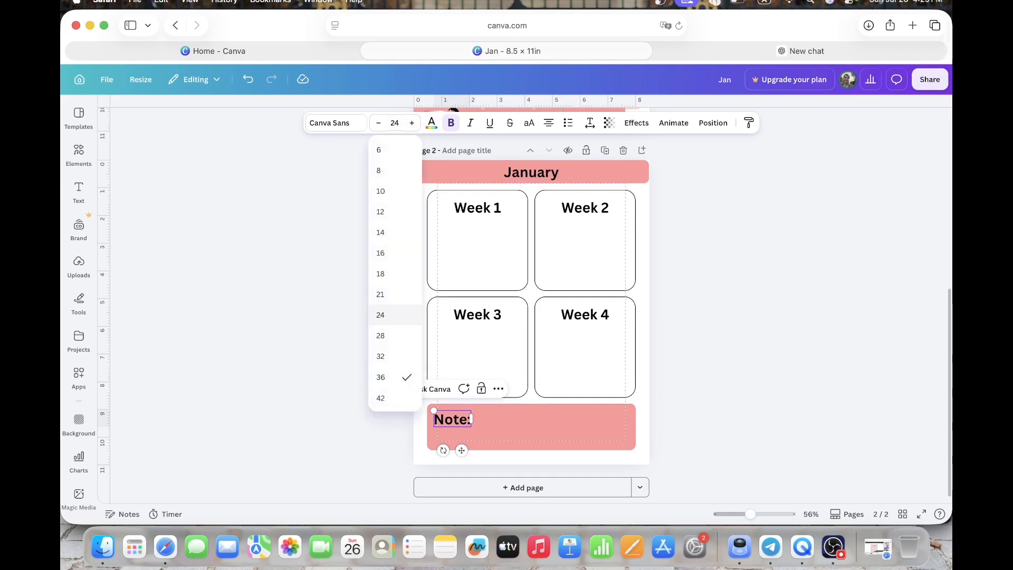
left_click(381, 315)
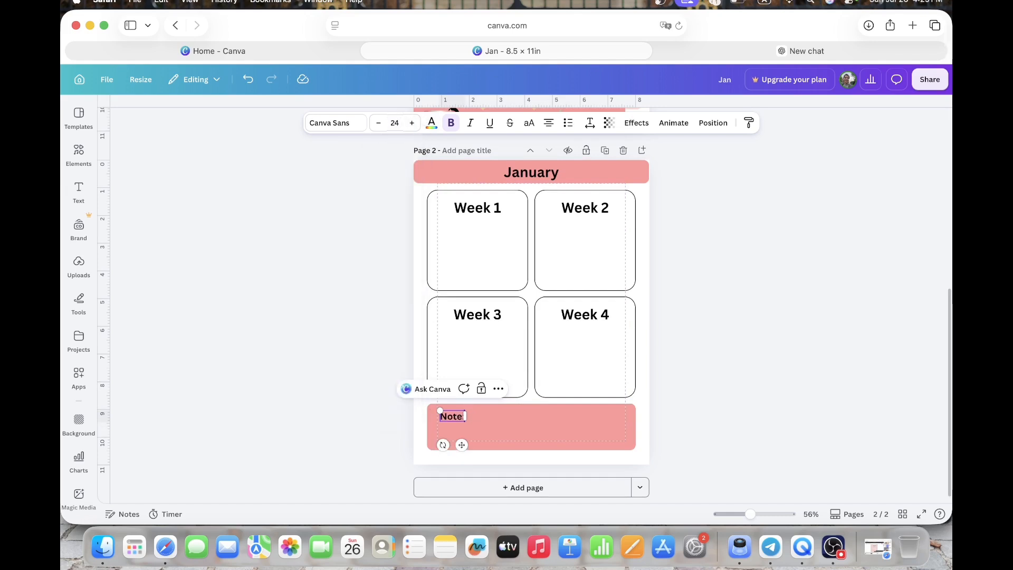
Step: Search the elements for "snow", add the snowy trees graphic and shrink it into the right end of the note box
left_click(536, 412)
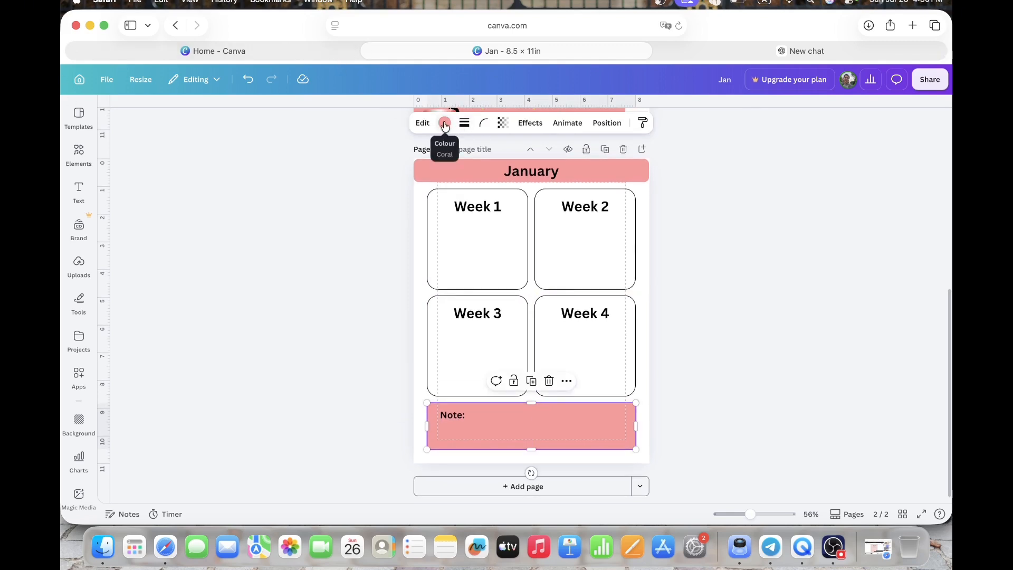
left_click(78, 154)
left_click(113, 116)
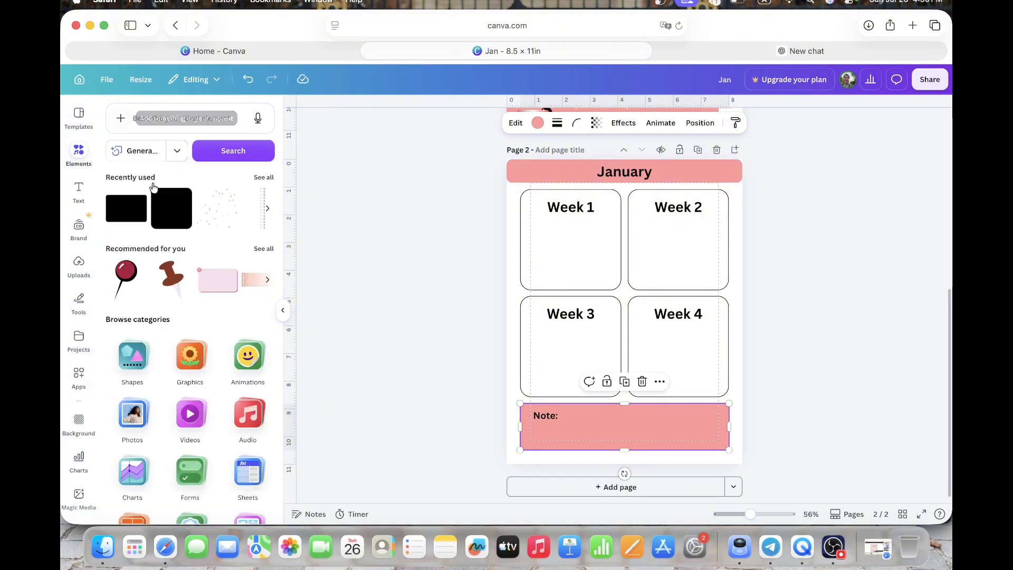
left_click(180, 127)
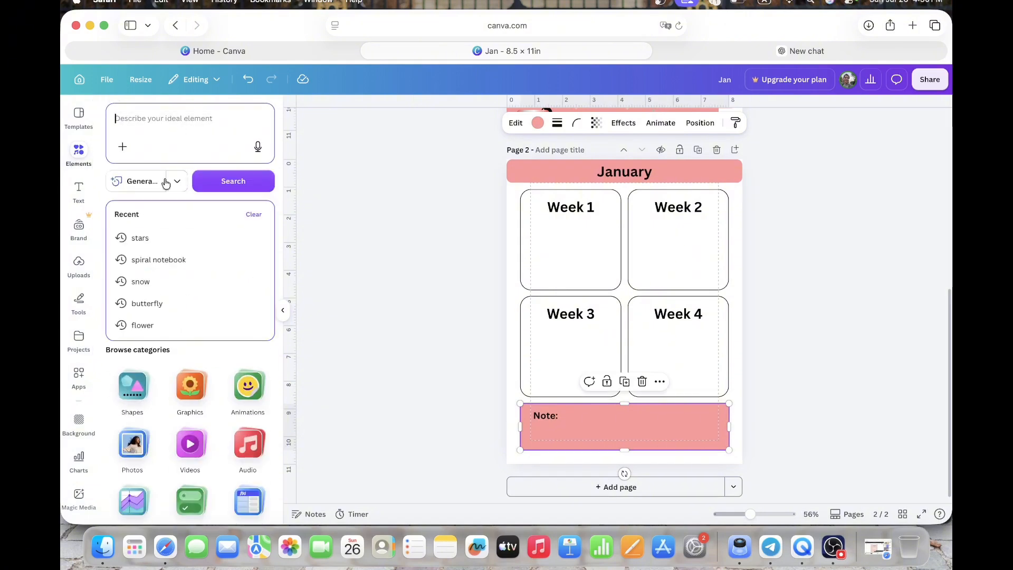
left_click(145, 283)
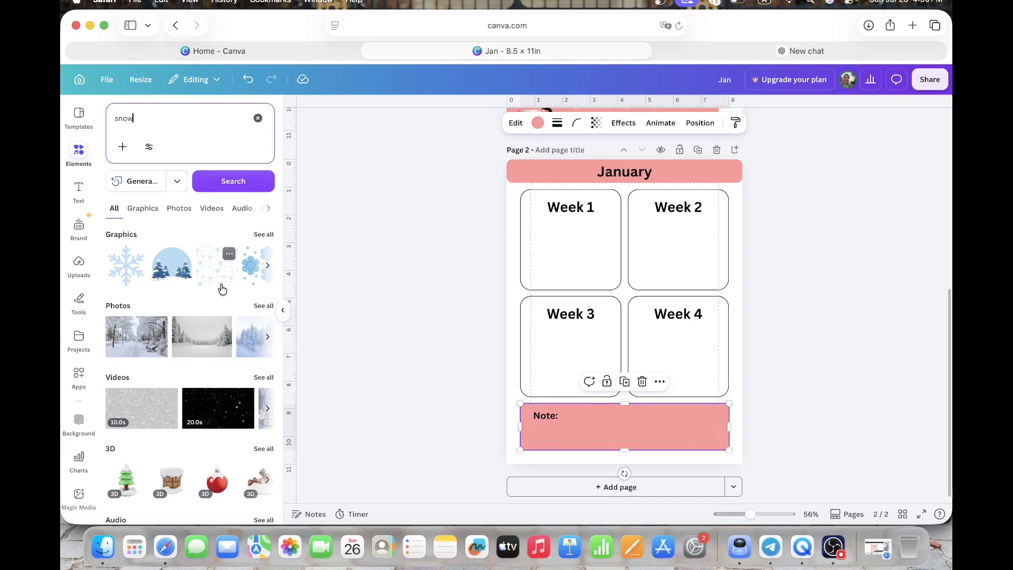
left_click(160, 272)
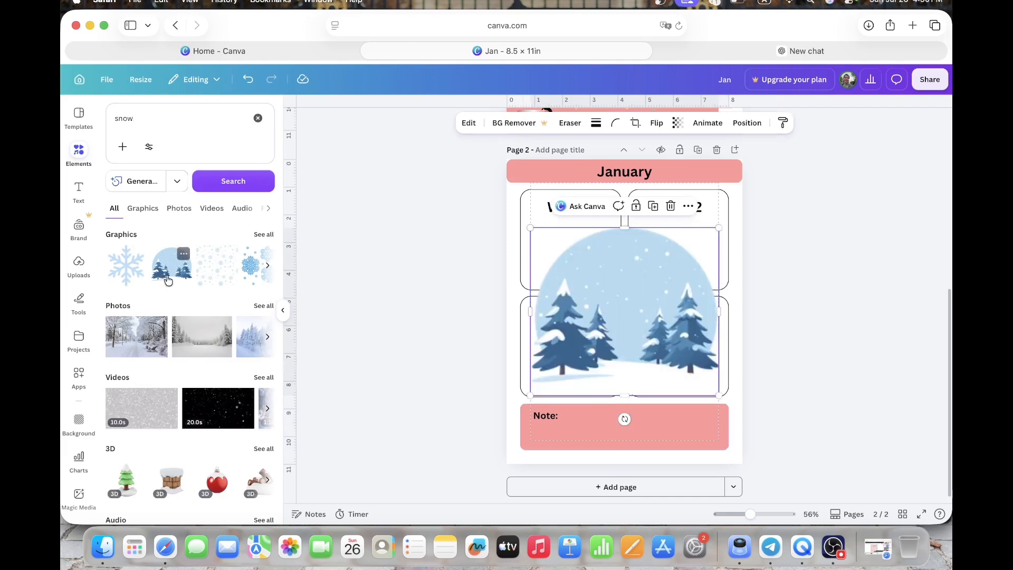
left_click_drag(718, 228, 714, 423)
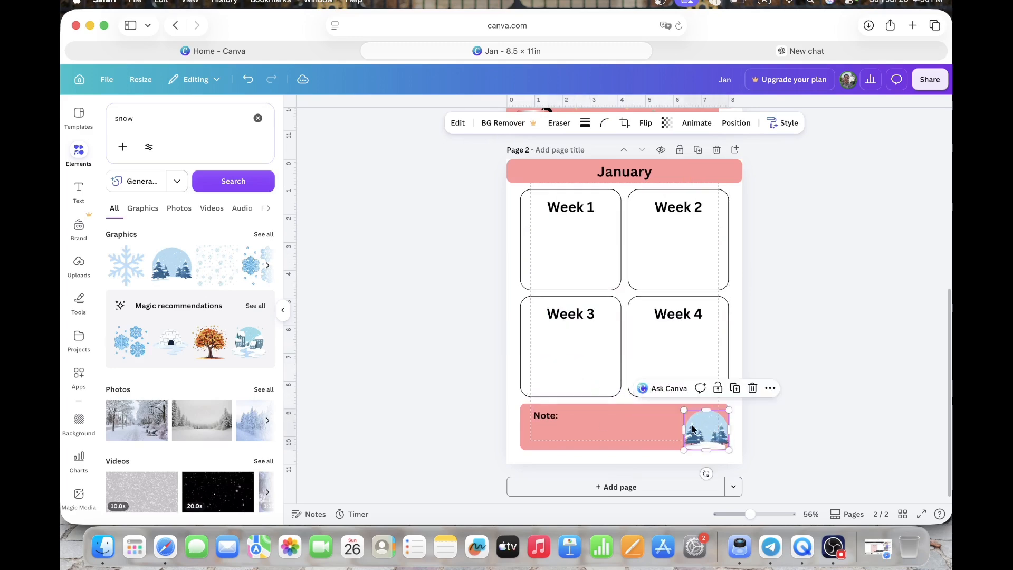
Step: Recolour the note box with the light blue from the snow graphic's photo colours
left_click(659, 424)
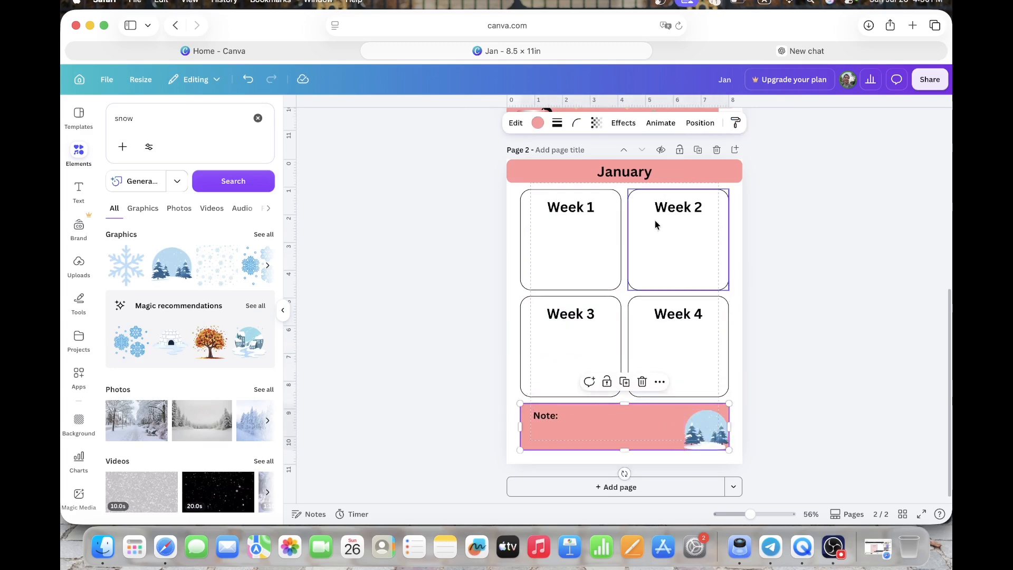
left_click(538, 123)
left_click(144, 342)
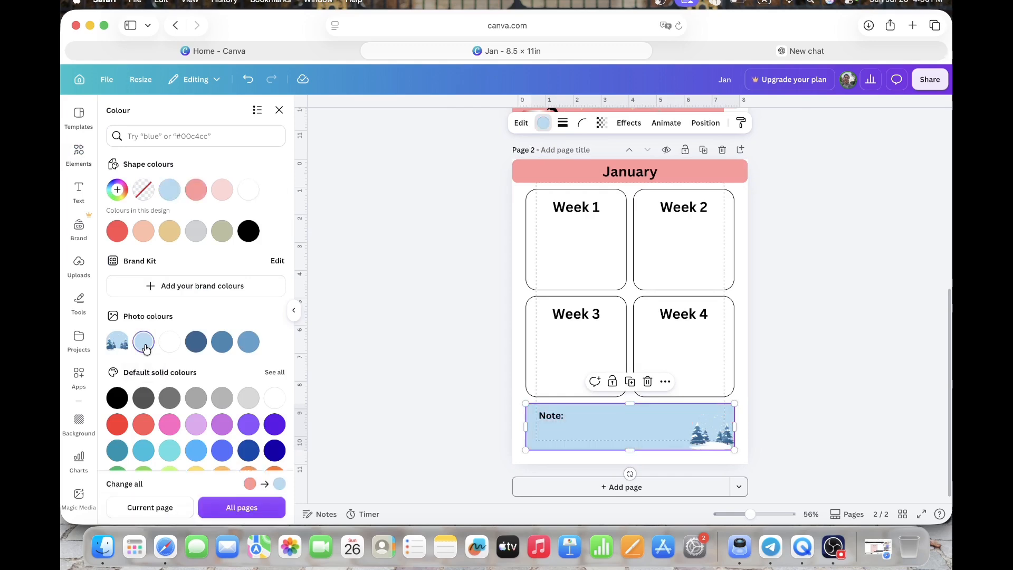
Step: Move the January heading slightly down so that it partly clears the coral banner behind it
left_click(543, 180)
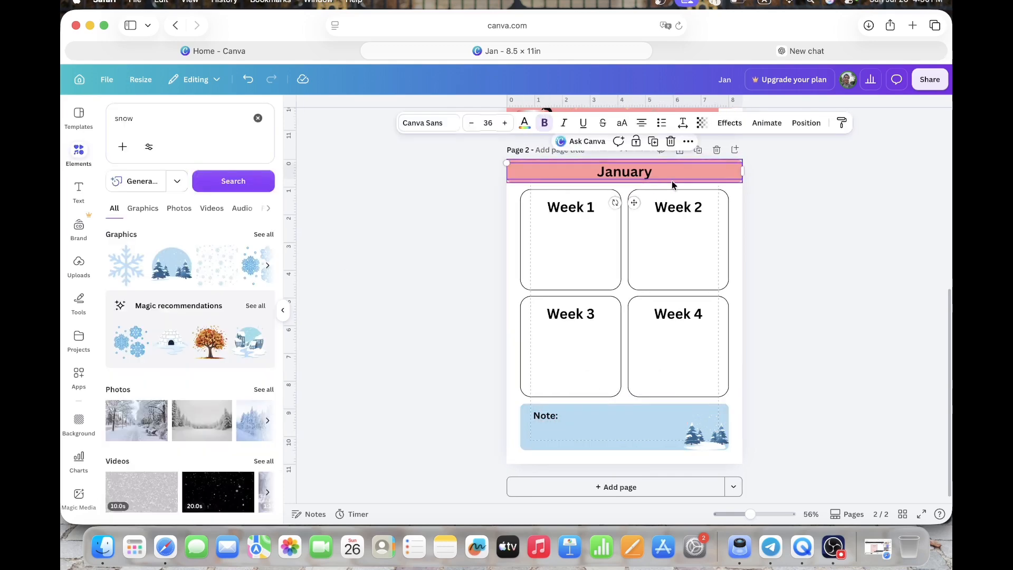
left_click(676, 185)
left_click(679, 173)
left_click(679, 185)
left_click(679, 180)
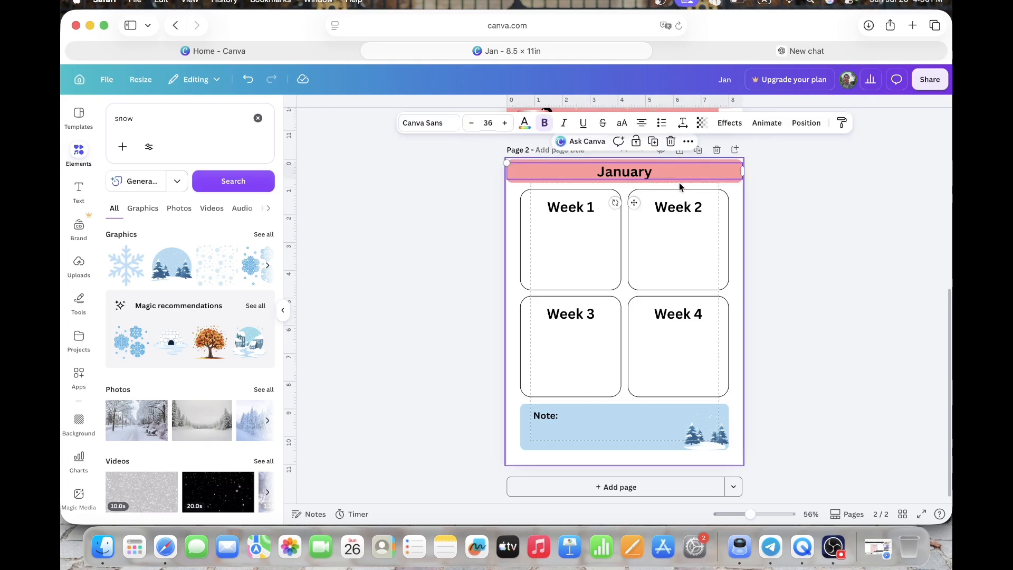
left_click(679, 183)
left_click(739, 182)
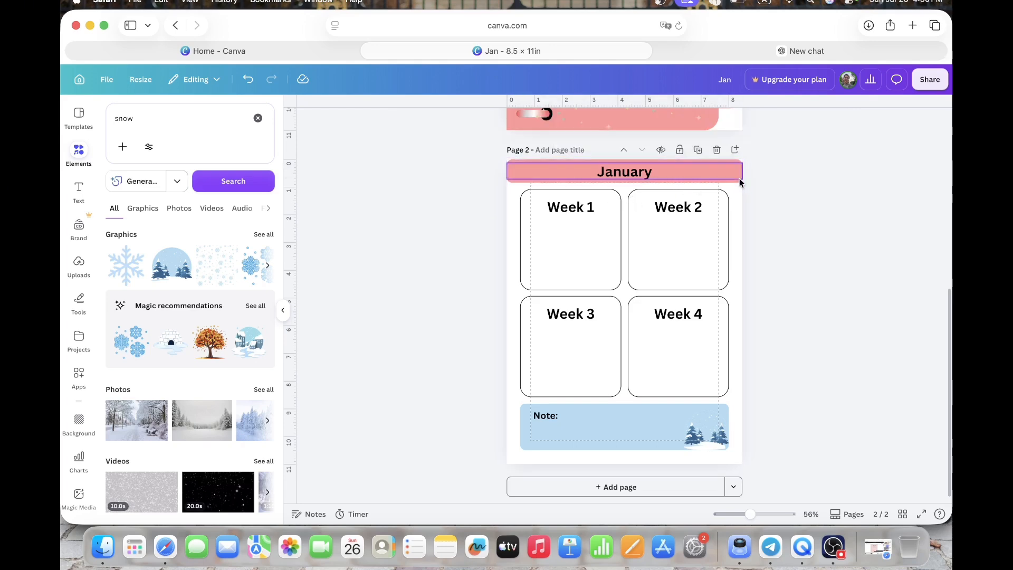
left_click(736, 164)
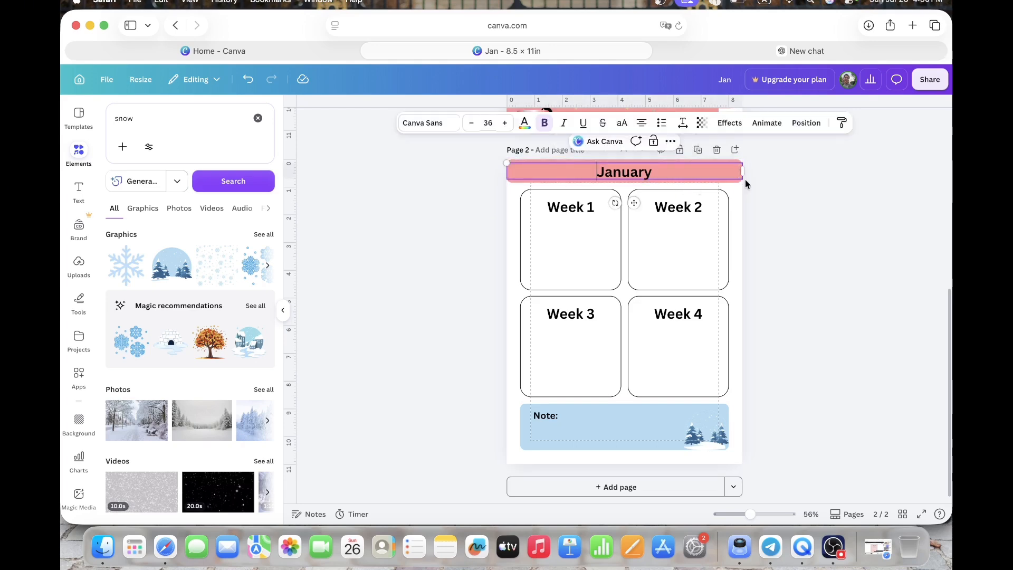
left_click(752, 199)
left_click_drag(662, 174, 662, 183)
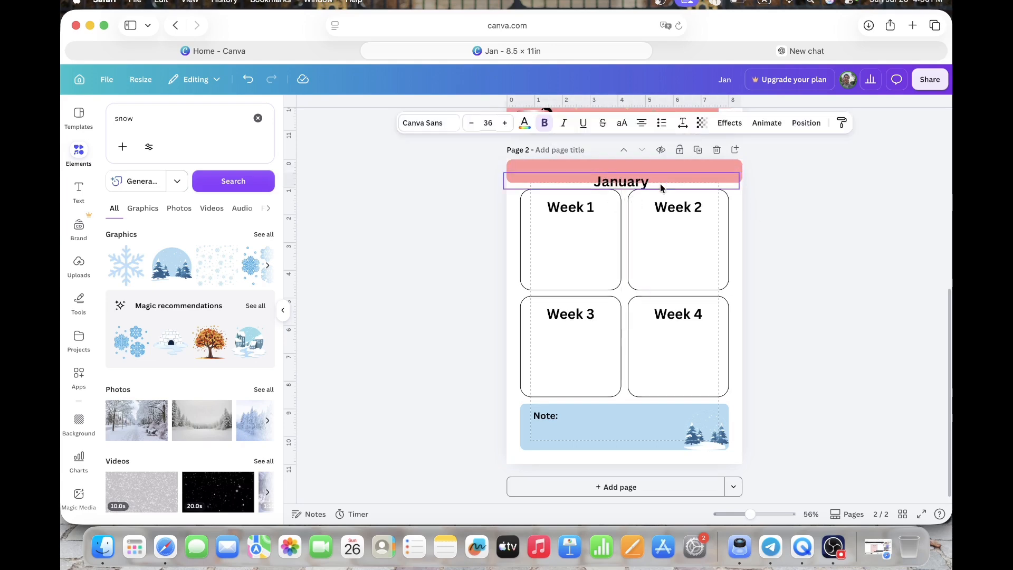
Step: Recolour the banner behind the January heading with the lighter medium blue from the photo colours
left_click(664, 167)
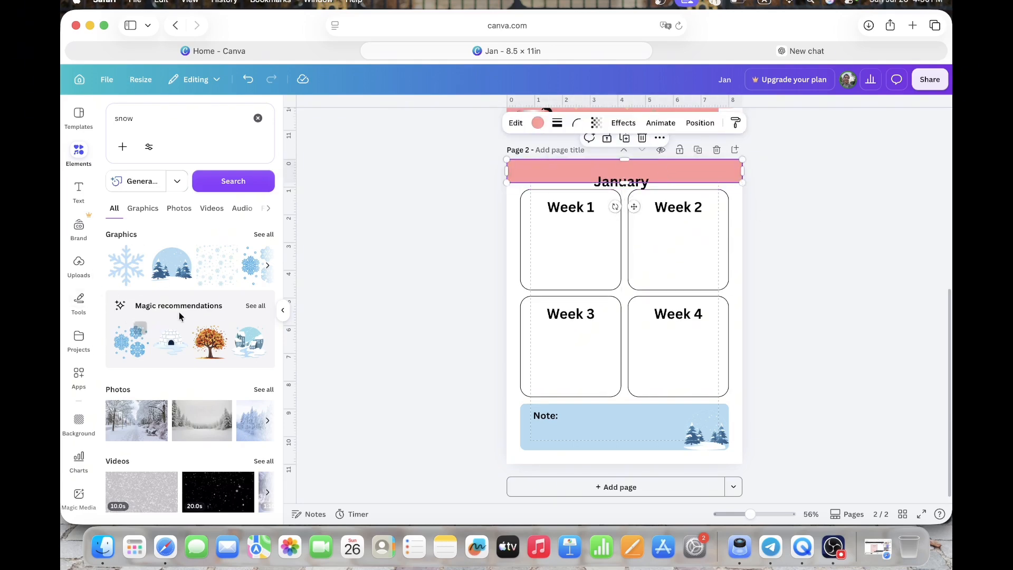
left_click(537, 123)
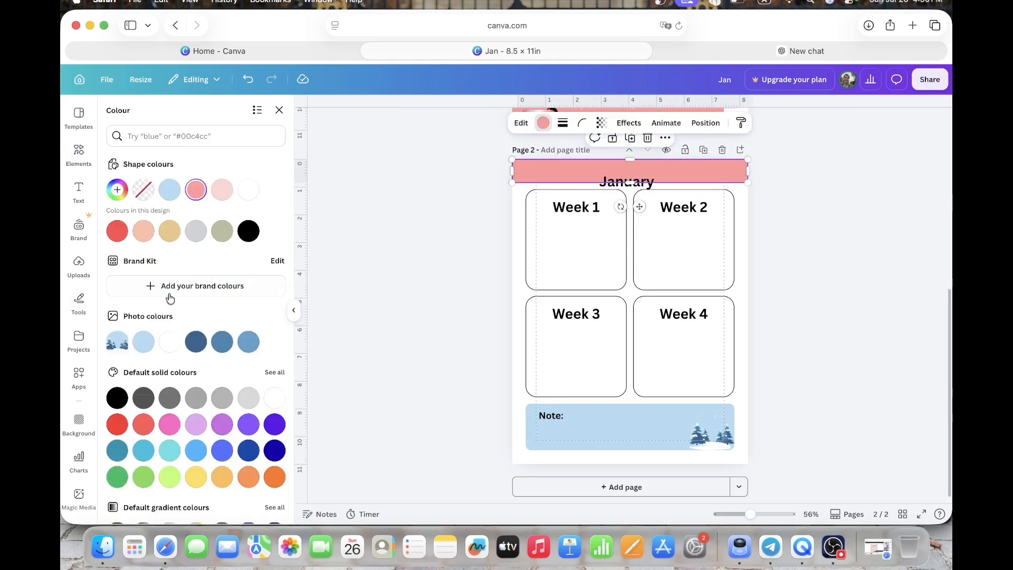
left_click(196, 339)
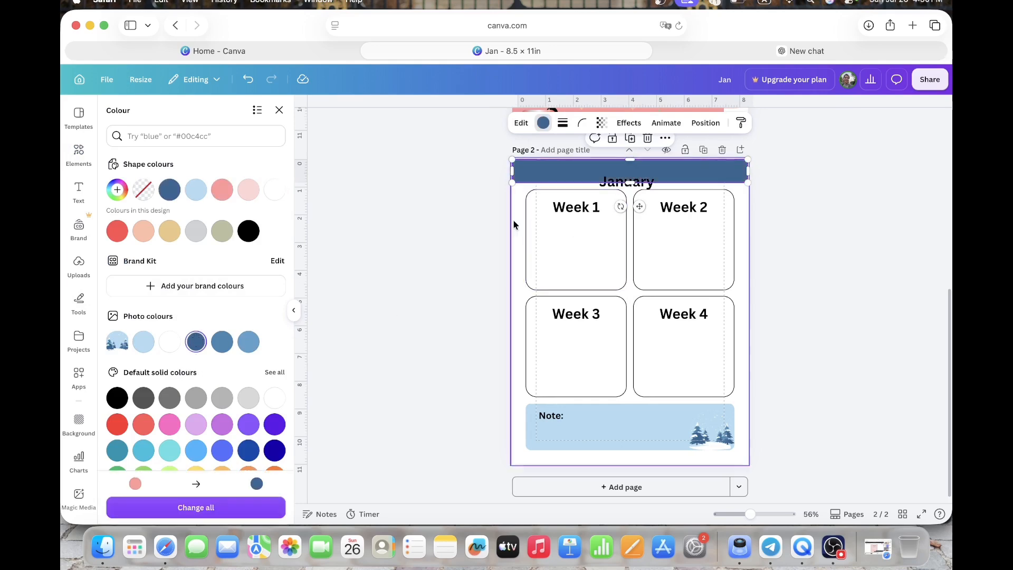
left_click(249, 342)
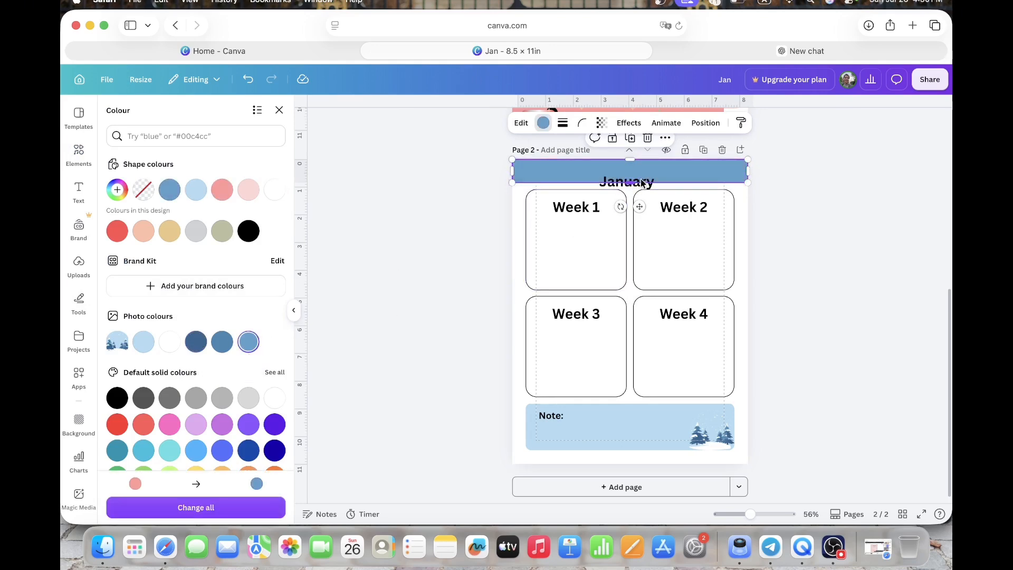
Step: Move the January heading up so that it sits centred within the blue banner
left_click_drag(639, 183, 640, 176)
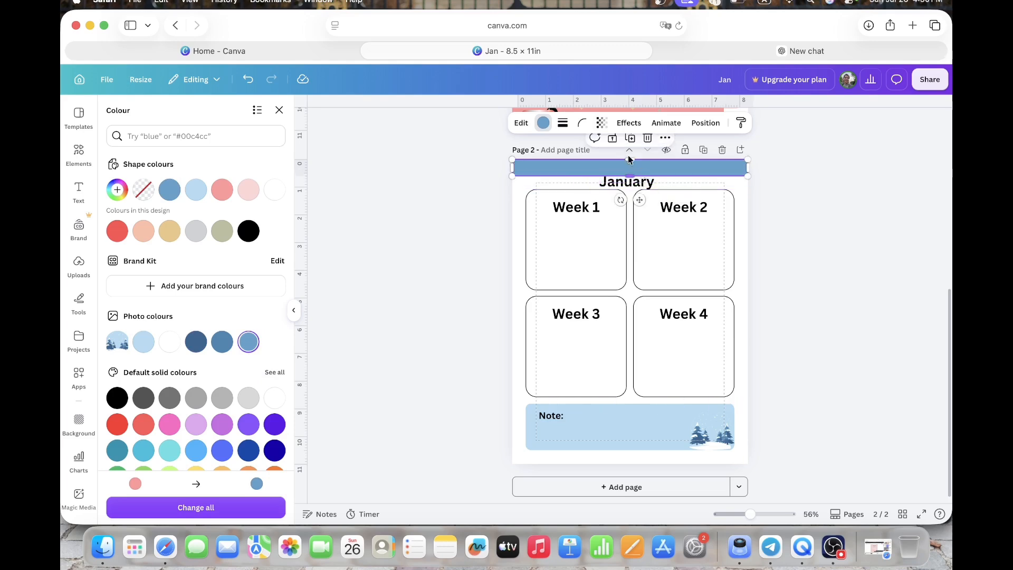
left_click(248, 81)
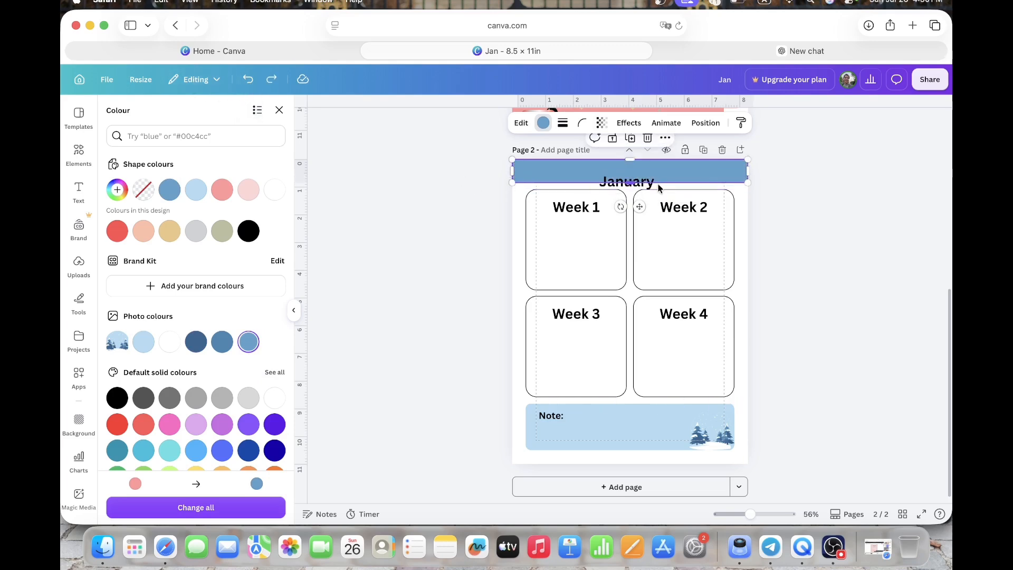
left_click(653, 188)
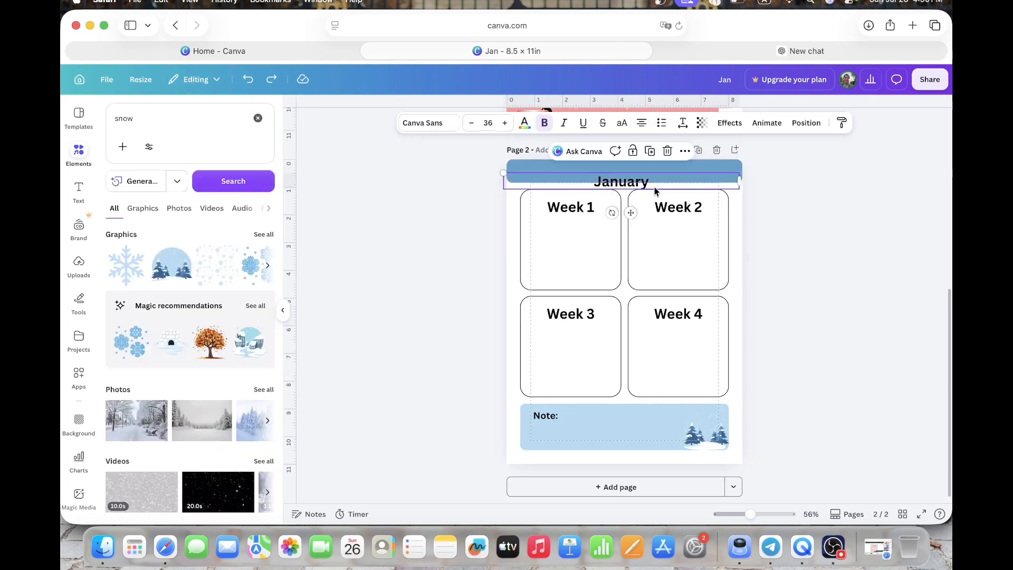
left_click_drag(654, 185, 656, 174)
left_click(525, 100)
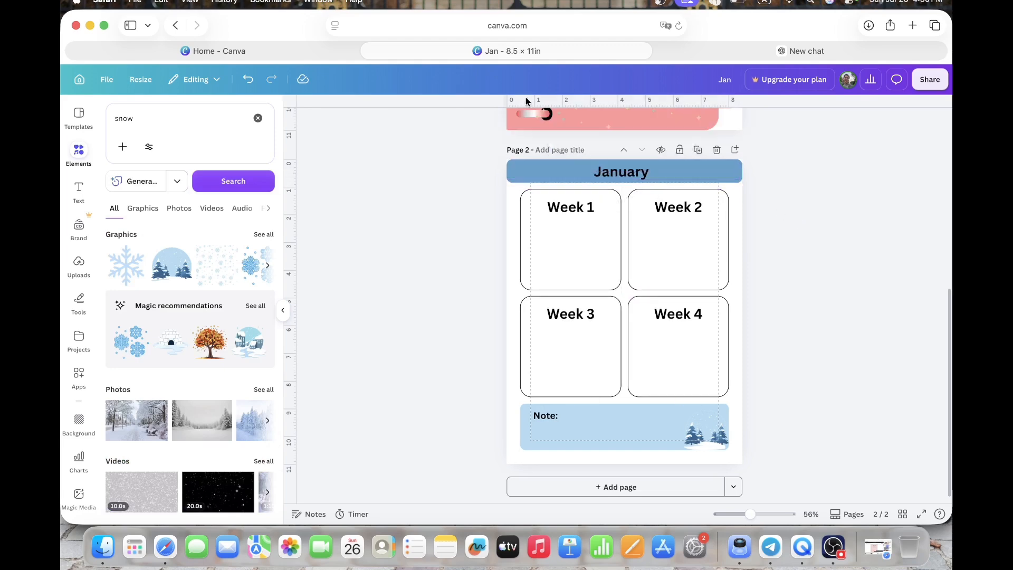
Step: Extend the bottom edge of the January page's note box slightly downward to cover the base of the snowy trees
left_click(636, 435)
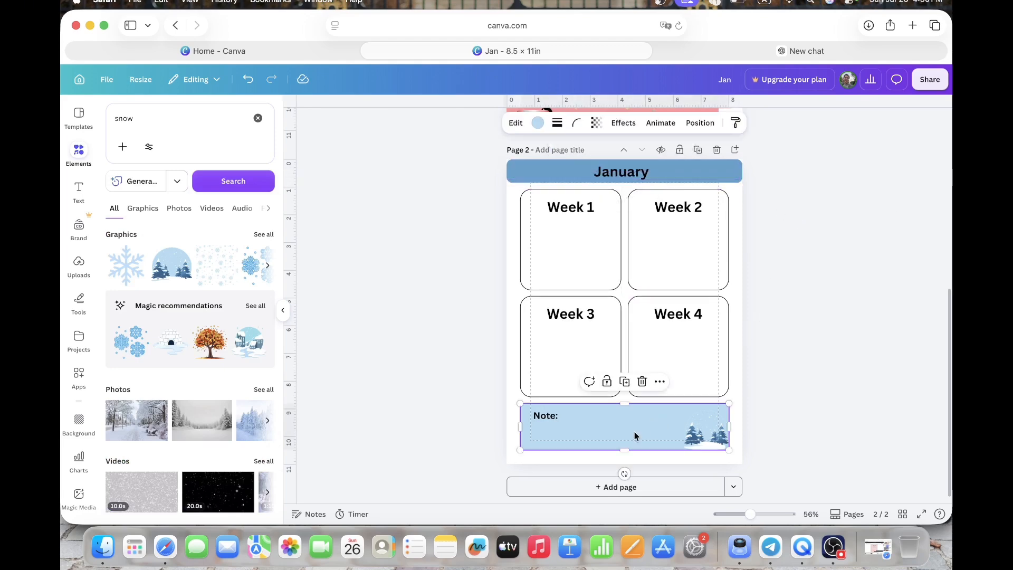
left_click_drag(624, 452, 624, 455)
left_click(783, 418)
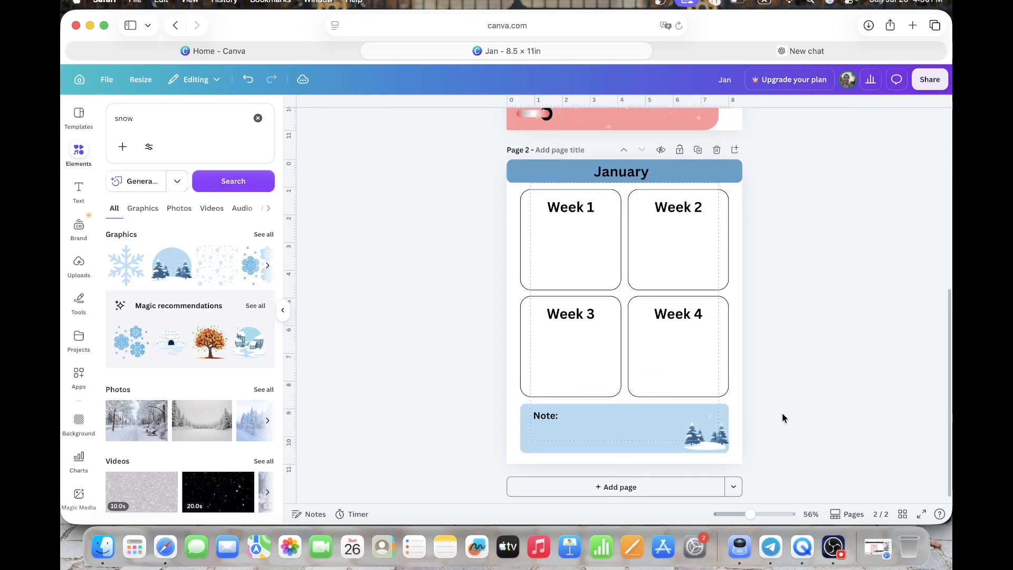
Step: Duplicate the January page and change the copy's heading to "February"
left_click(698, 151)
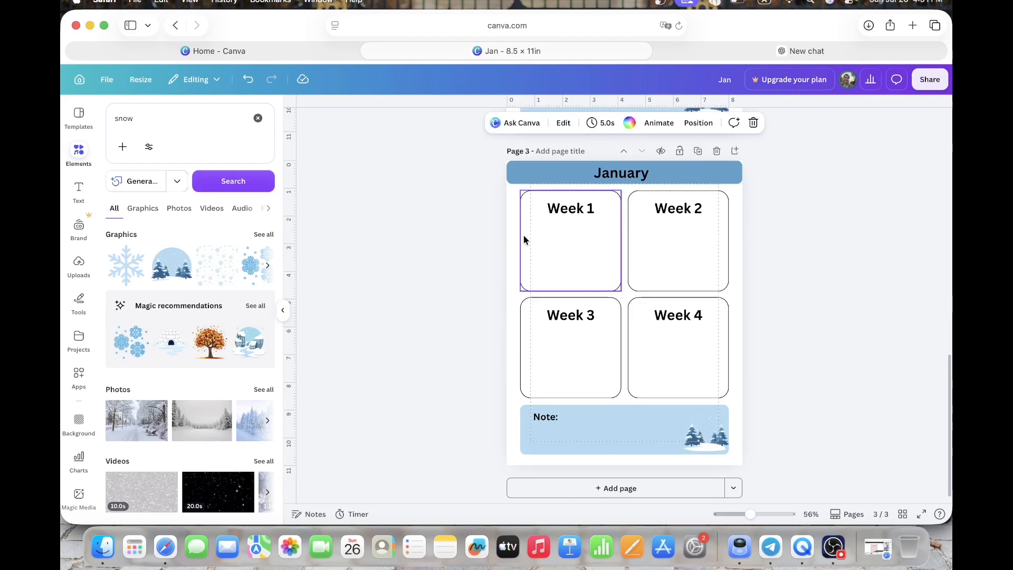
double_click(635, 178)
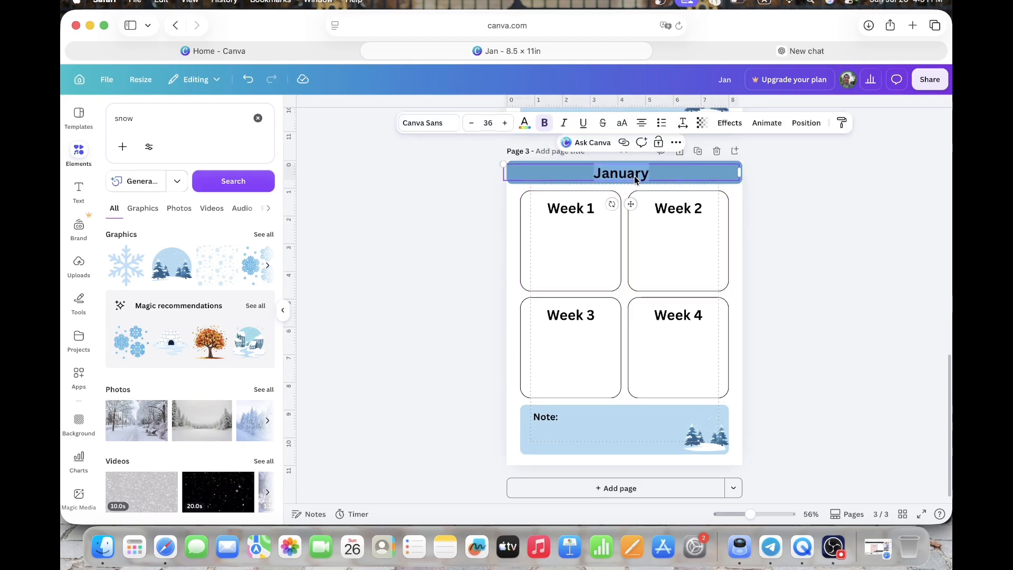
type("Fe")
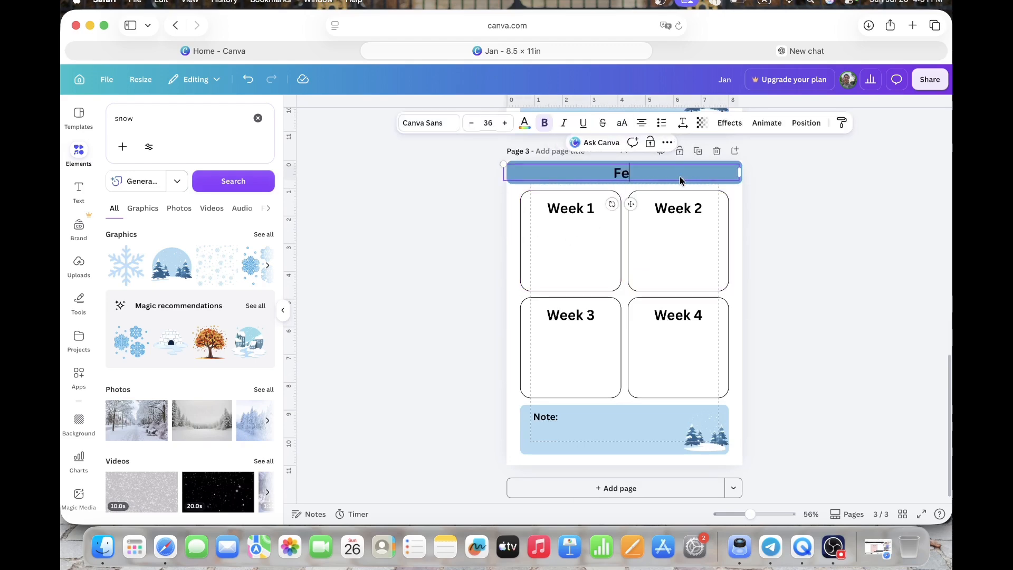
type("bruary")
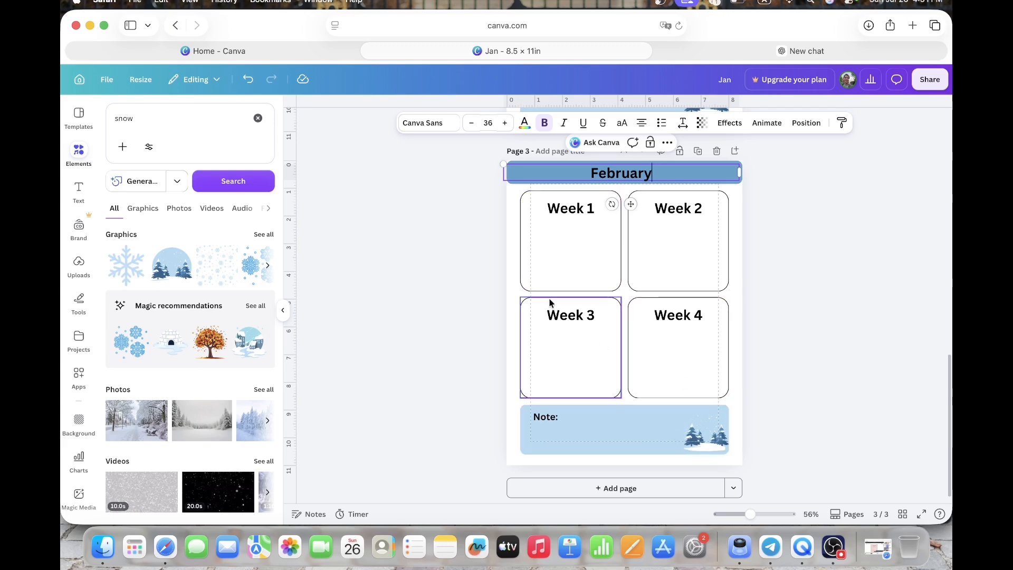
Step: Widen the banner behind the February heading slightly past both side edges of the page
left_click(527, 182)
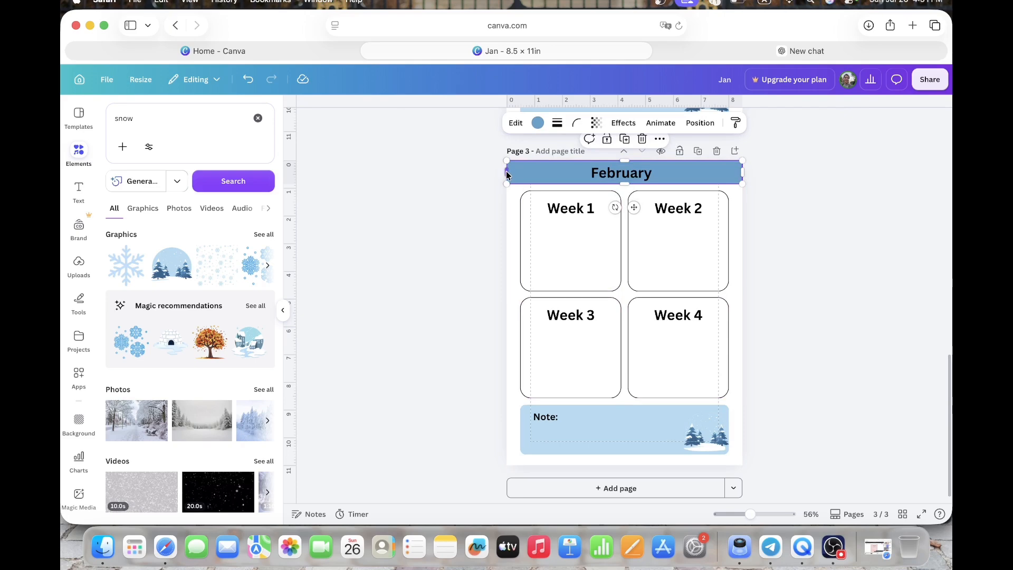
left_click_drag(506, 175, 499, 175)
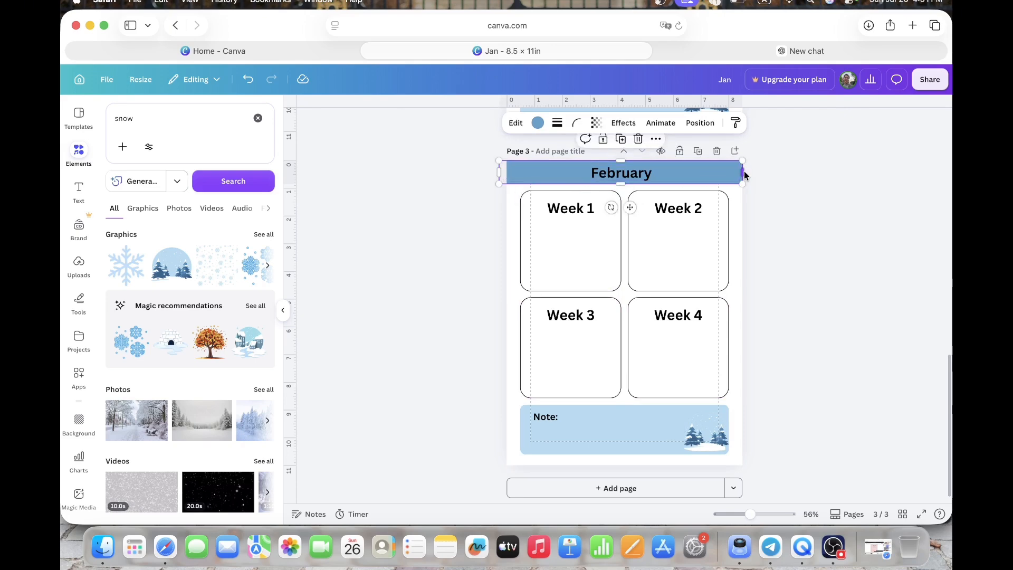
left_click_drag(743, 176, 748, 177)
left_click(754, 210)
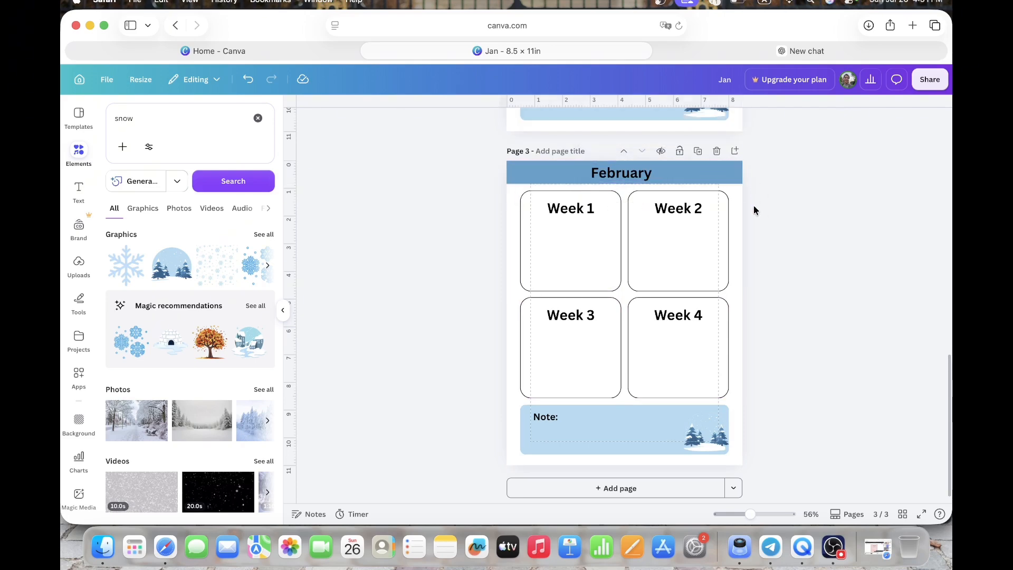
Step: Duplicate the February page, then narrow the copy's heading text box and recentre it on the banner
left_click(699, 151)
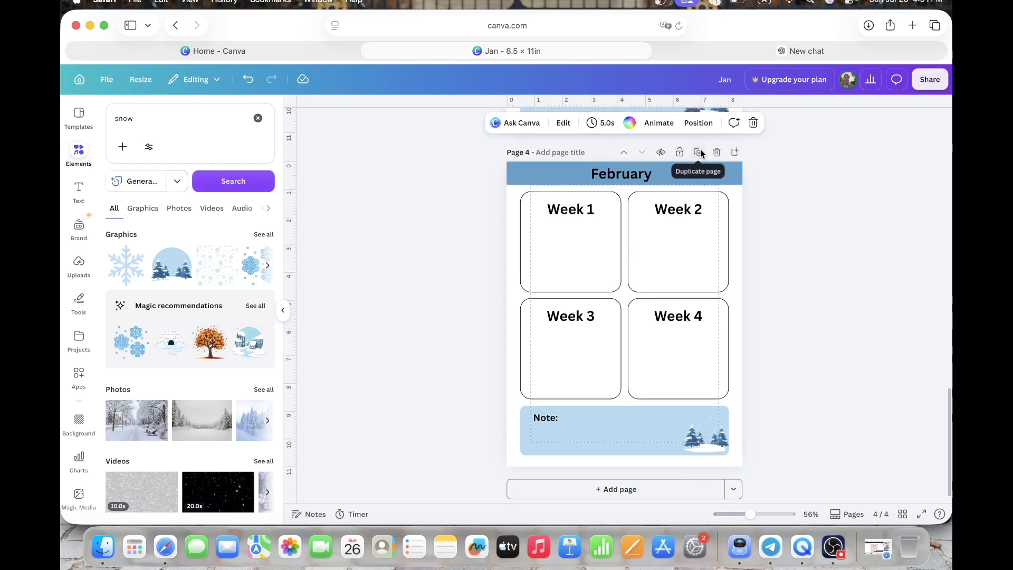
left_click_drag(737, 179, 682, 179)
left_click_drag(684, 173, 558, 173)
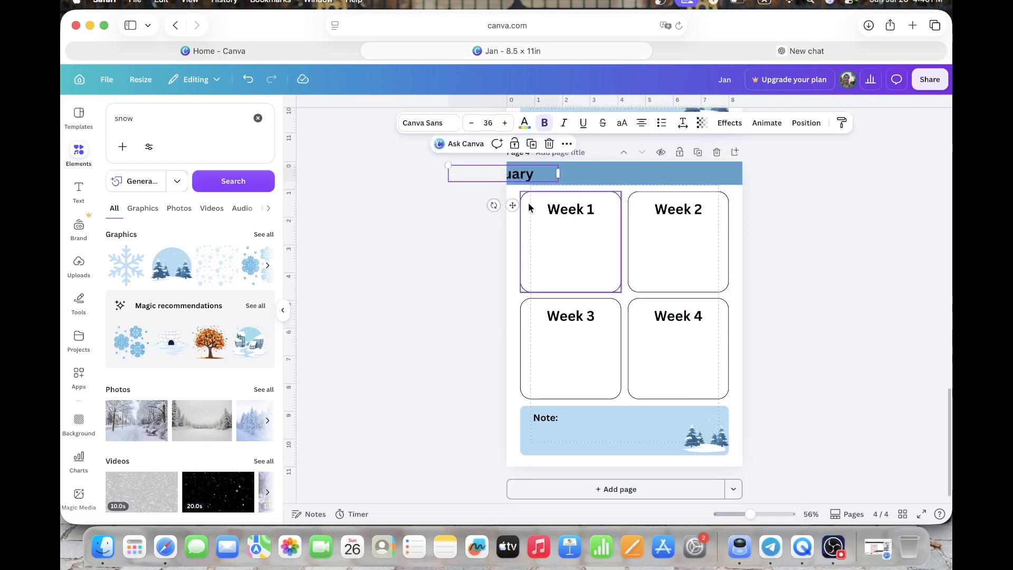
left_click_drag(513, 206, 638, 205)
Step: Recolour the heading banner and the note box on page 4 with light purple
left_click(545, 175)
left_click(539, 124)
left_click(196, 424)
left_click(587, 451)
left_click(170, 189)
Step: On page 3, narrow the February heading's text box and recentre it on the banner
scroll(705, 225, "up", 7)
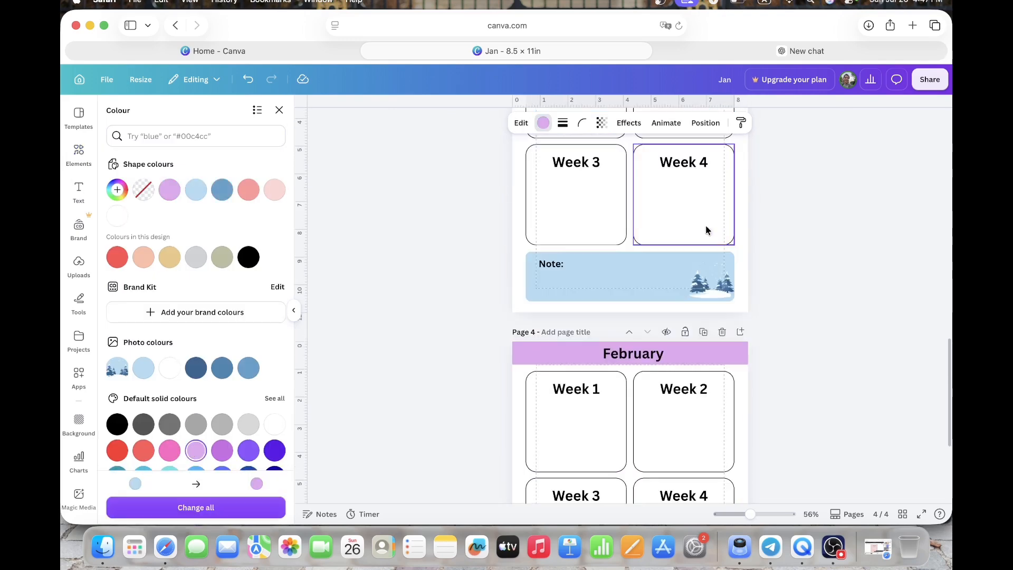
left_click(695, 198)
left_click_drag(738, 200, 627, 201)
left_click_drag(574, 232, 632, 231)
Step: Recolour the banner behind page 3's February heading with the light pink from the shape colours
left_click(545, 201)
left_click(539, 124)
left_click(274, 190)
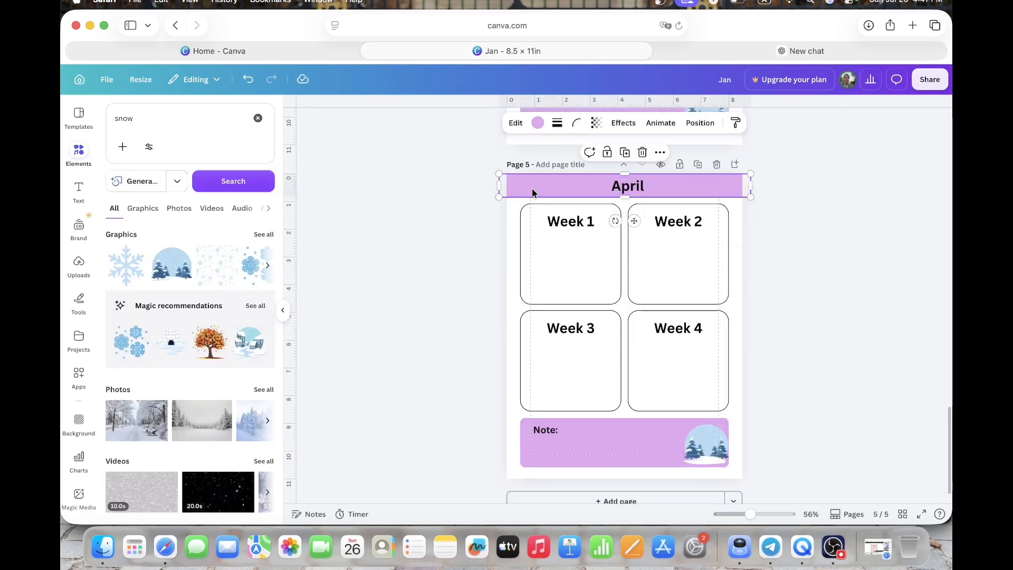
left_click(753, 177)
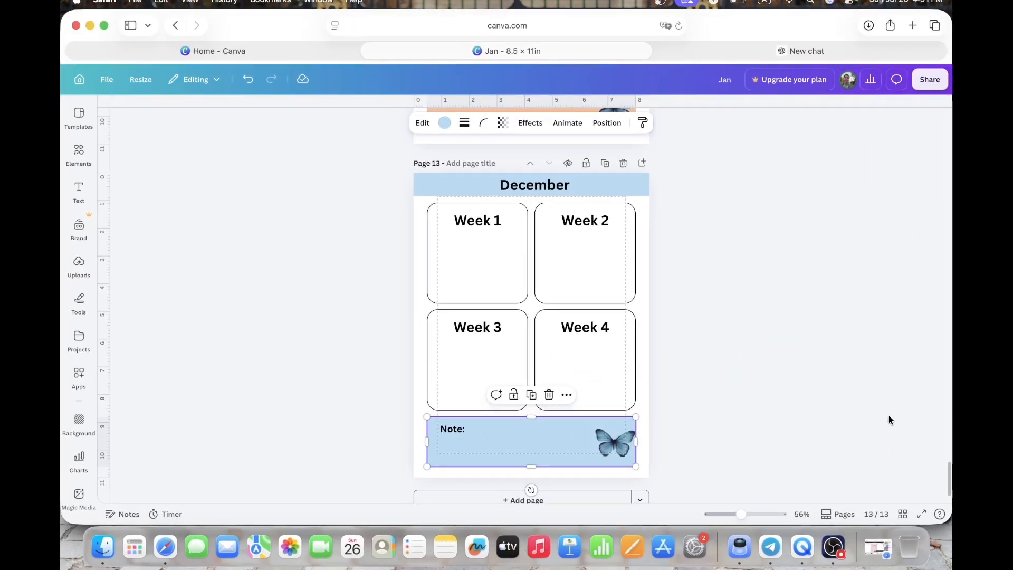
Step: Show all planner pages in a grid overview, then reopen the cover page in the normal view
left_click(903, 514)
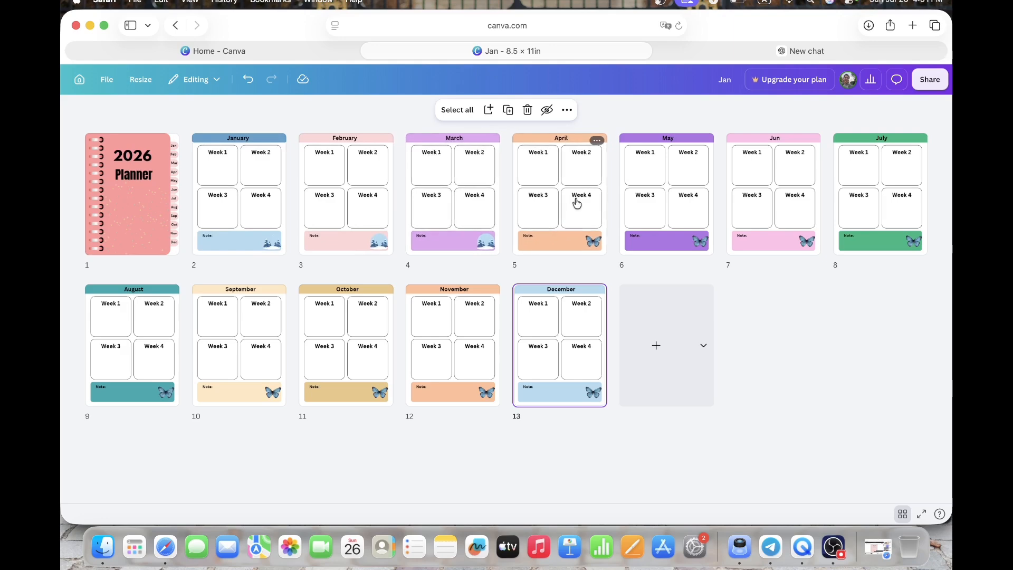
double_click(133, 184)
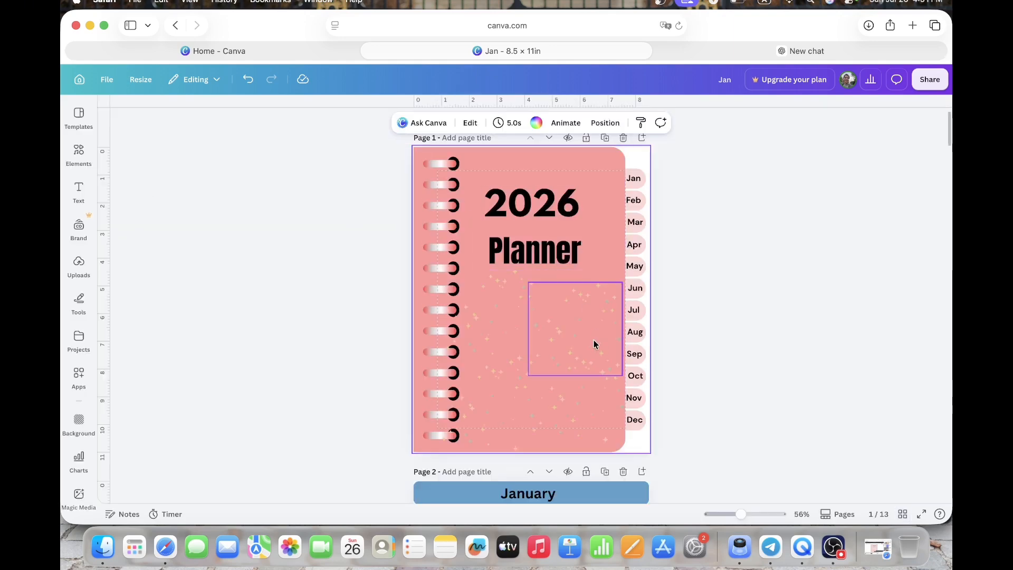
scroll(593, 344, "down", 5)
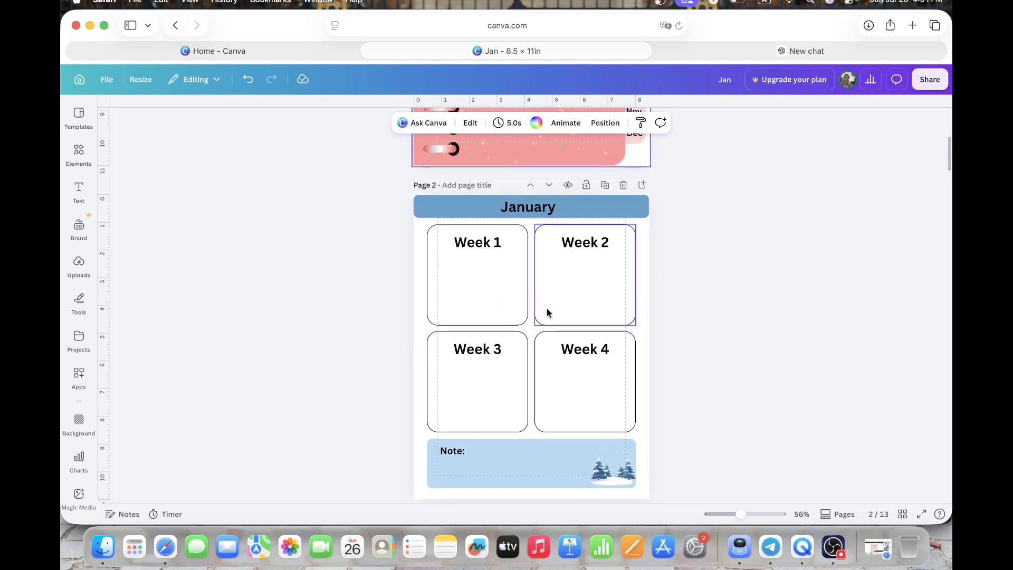
scroll(585, 302, "up", 5)
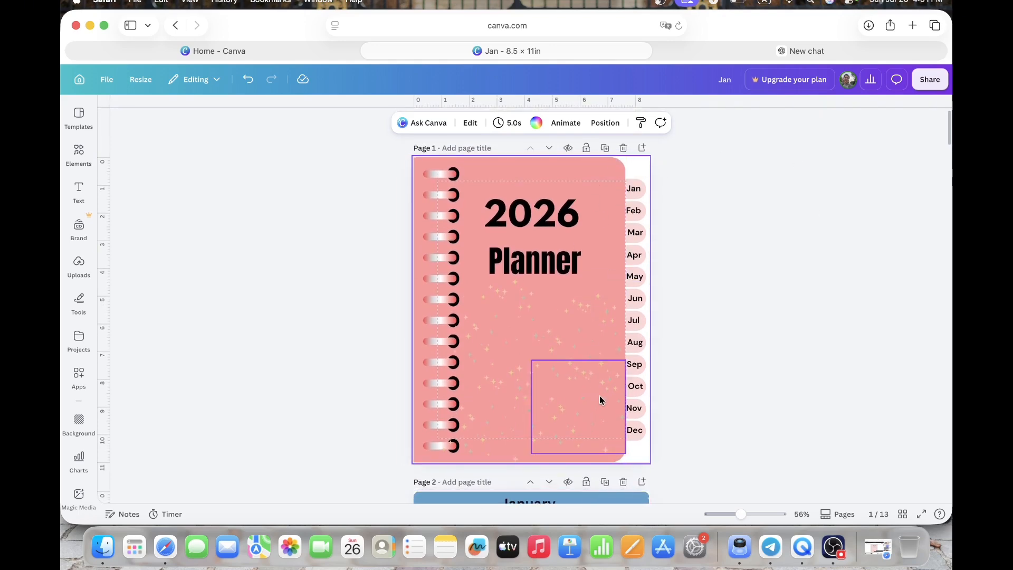
Step: Title page 2 "Jan", page 3 "Feb" and page 4 "March"
scroll(599, 395, "down", 3)
scroll(632, 362, "down", 3)
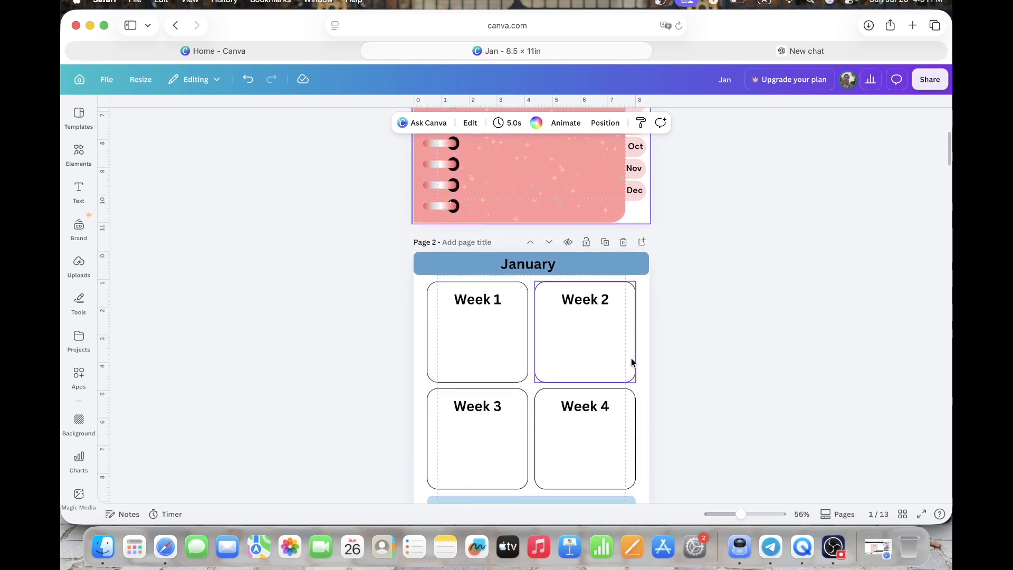
scroll(589, 308, "up", 2)
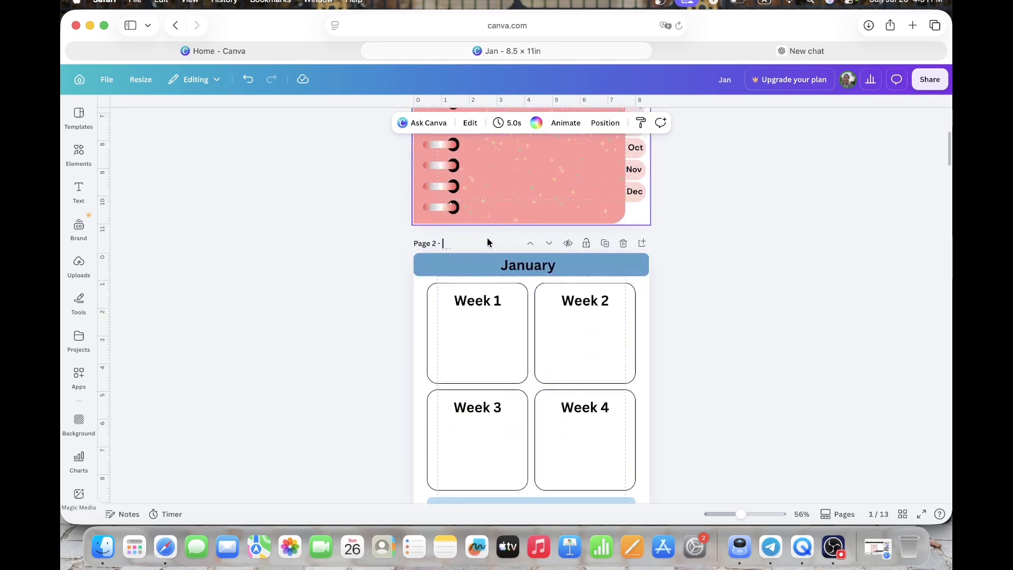
type("Jan")
scroll(486, 237, "down", 5)
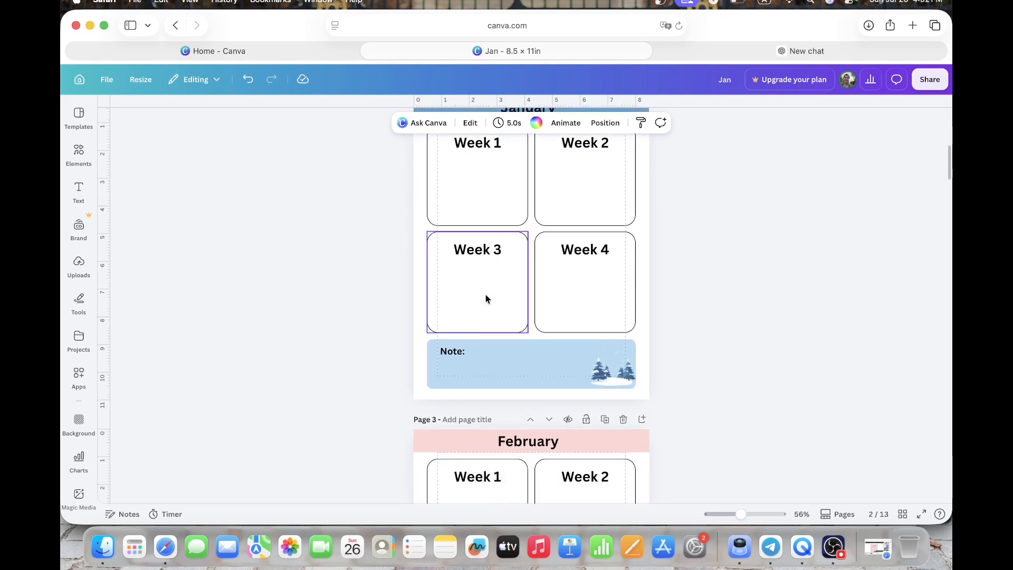
left_click(467, 417)
type("Feb")
scroll(474, 369, "down", 10)
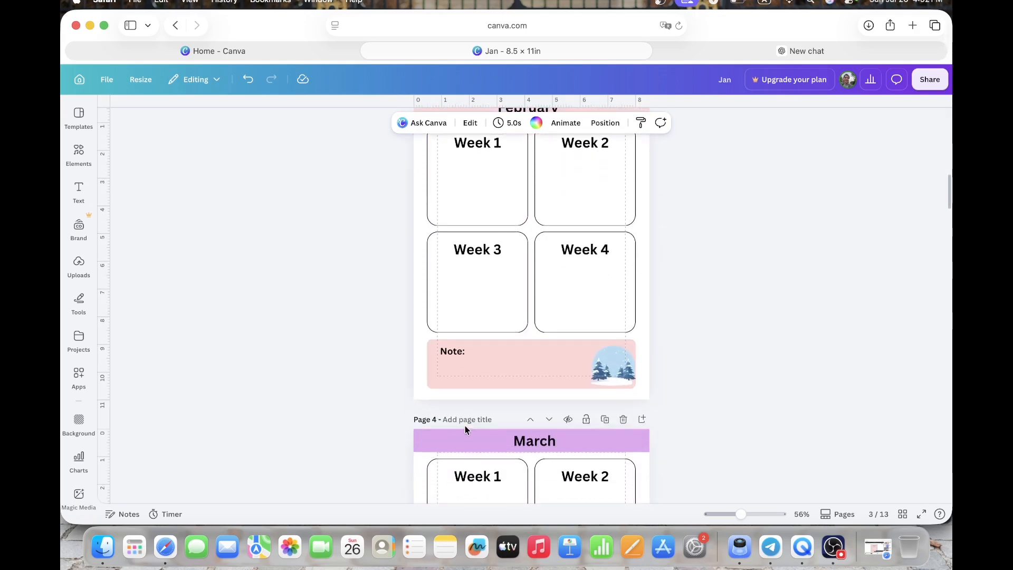
type("March")
Step: Link the Jan tab text on the cover to the document page "2 - Jan"
scroll(733, 378, "up", 1)
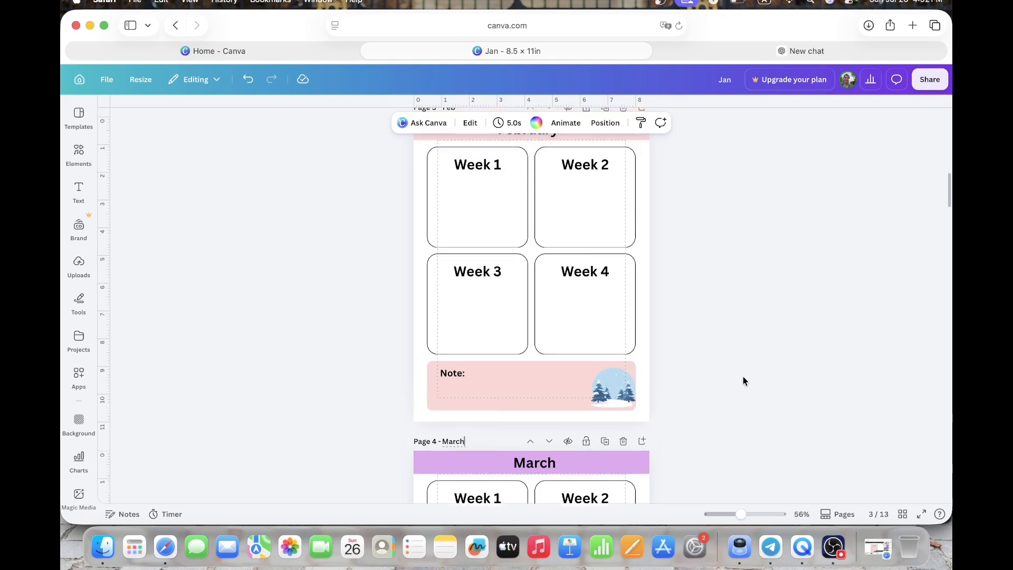
scroll(744, 381, "up", 15)
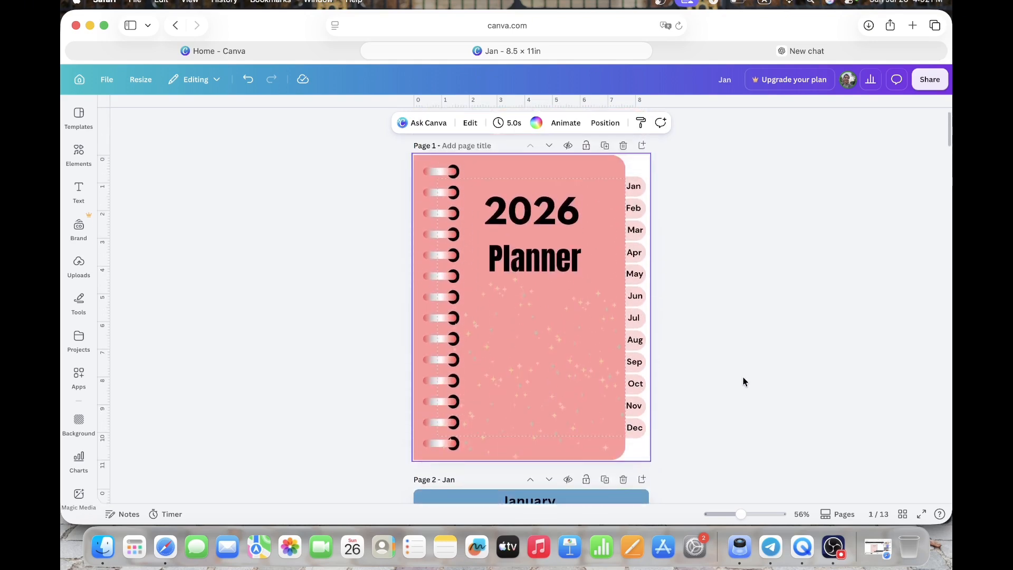
left_click(739, 353)
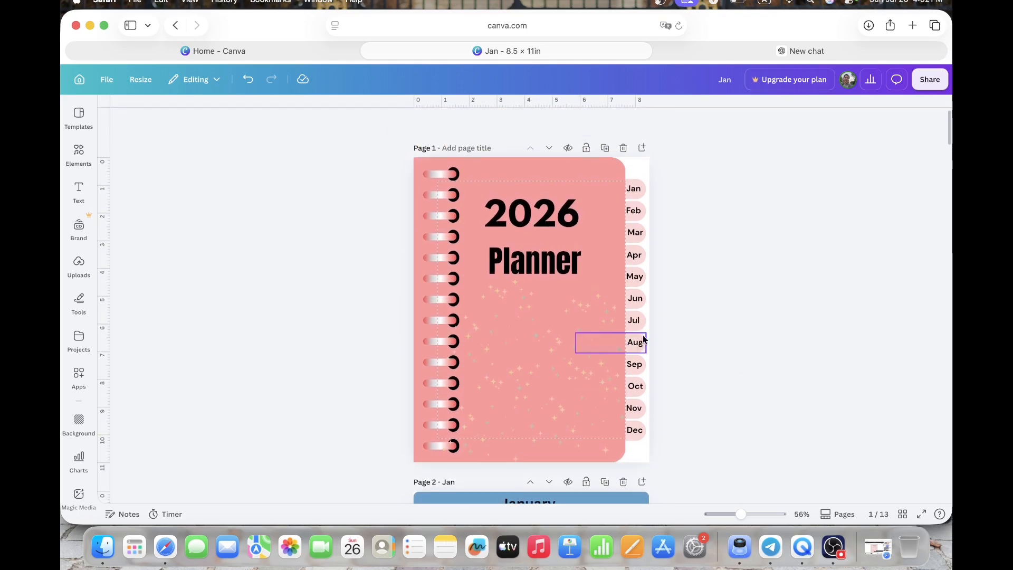
left_click(639, 190)
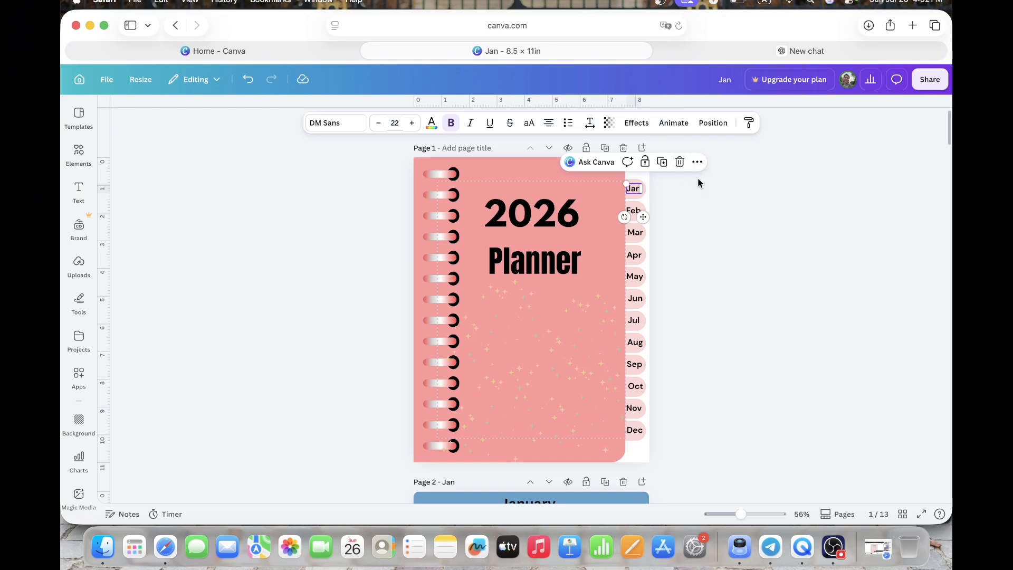
left_click(697, 163)
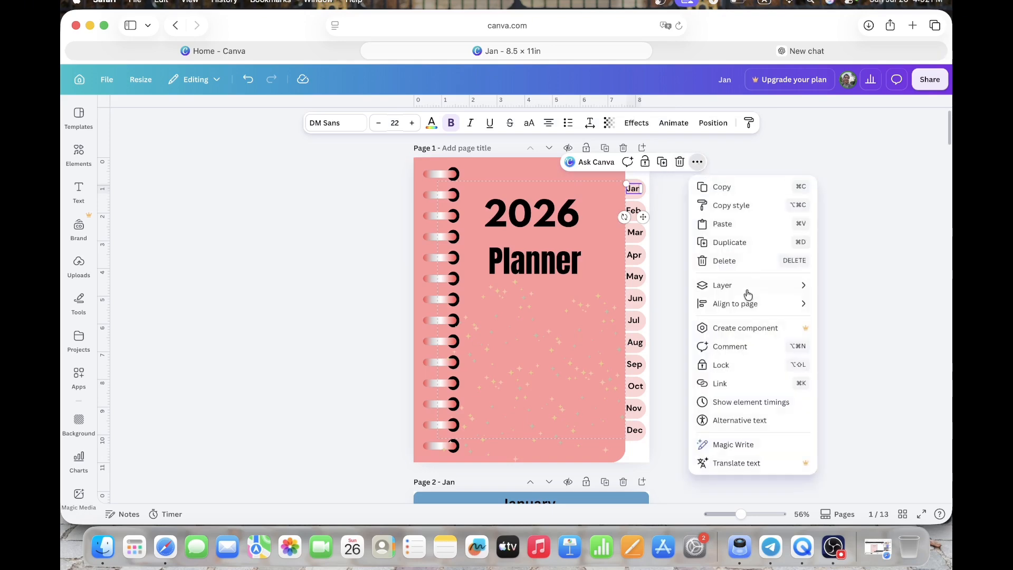
left_click(723, 385)
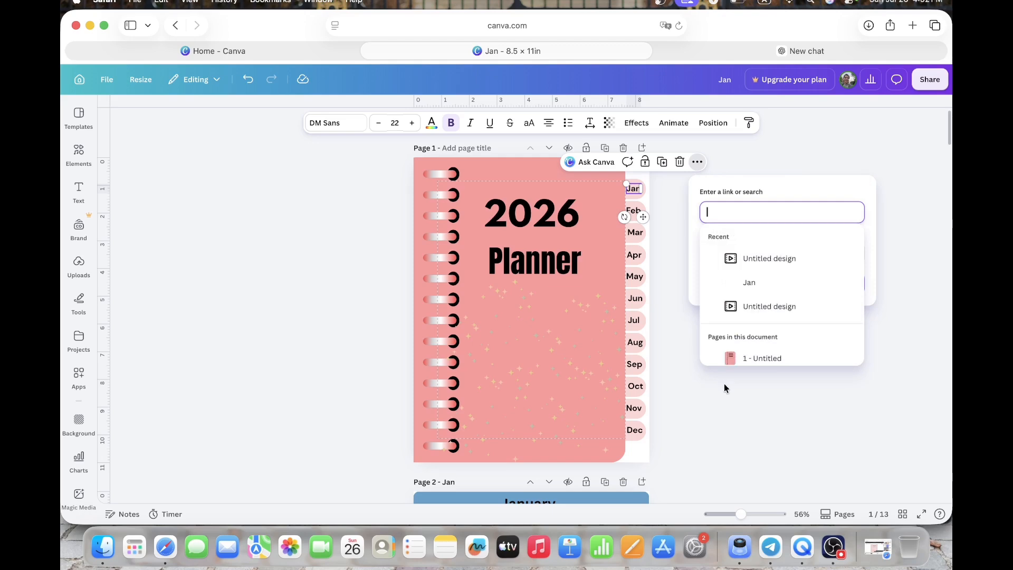
scroll(779, 304, "down", 5)
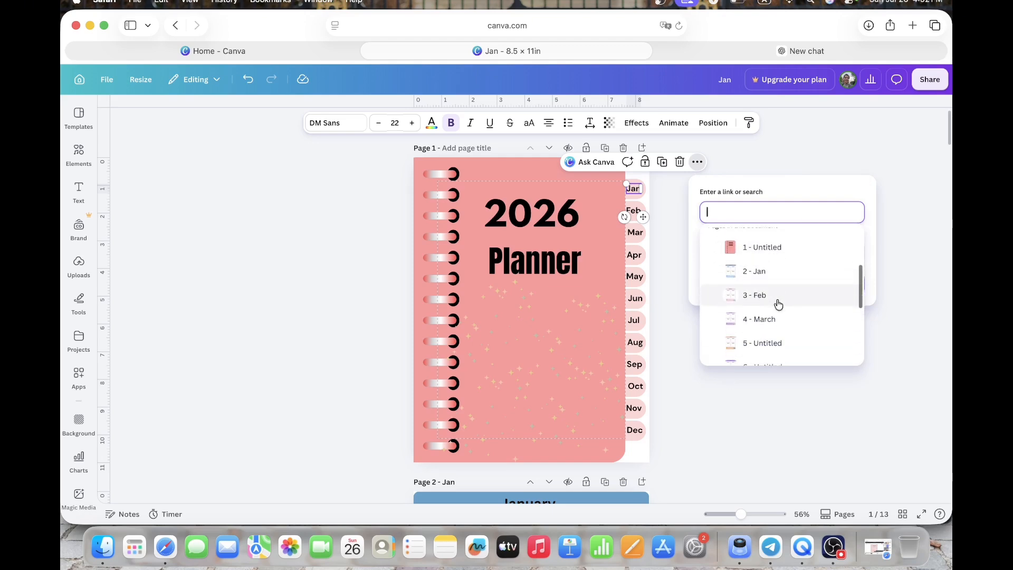
left_click(766, 272)
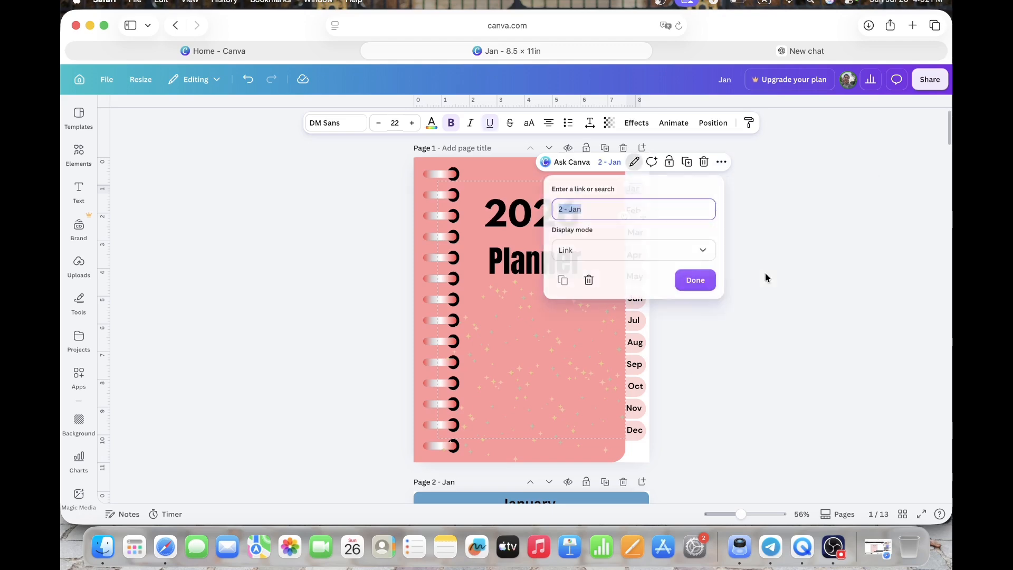
left_click(702, 284)
left_click(702, 283)
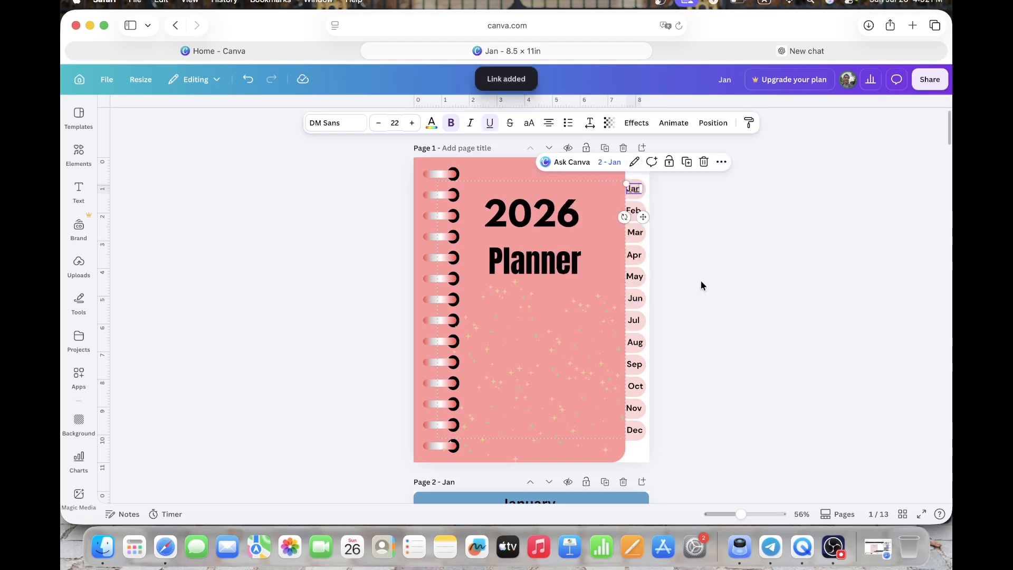
Step: Link the Feb tab text on the cover to the document page "3 - Feb"
left_click(632, 214)
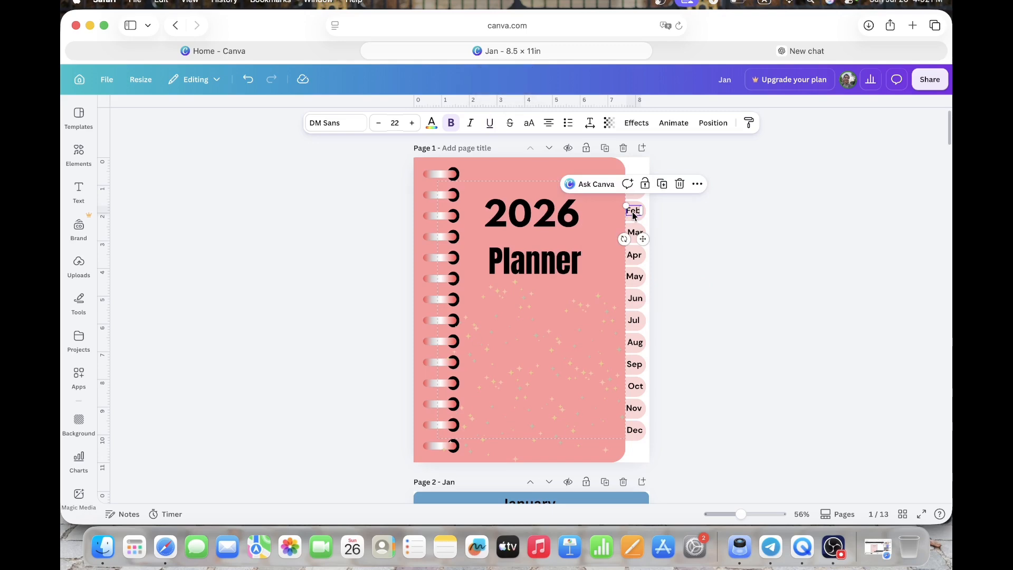
left_click(697, 184)
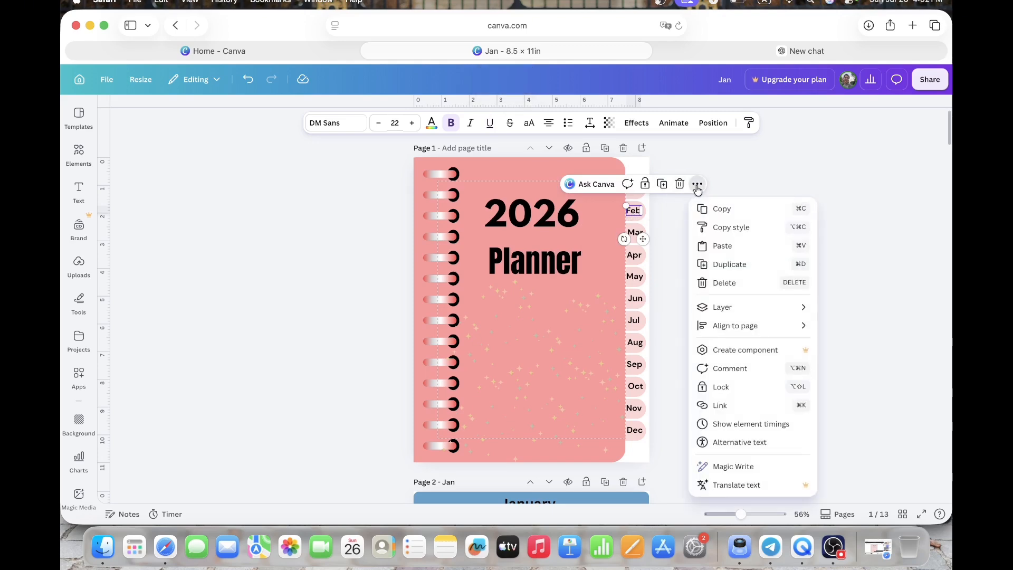
left_click(746, 405)
scroll(796, 357, "down", 4)
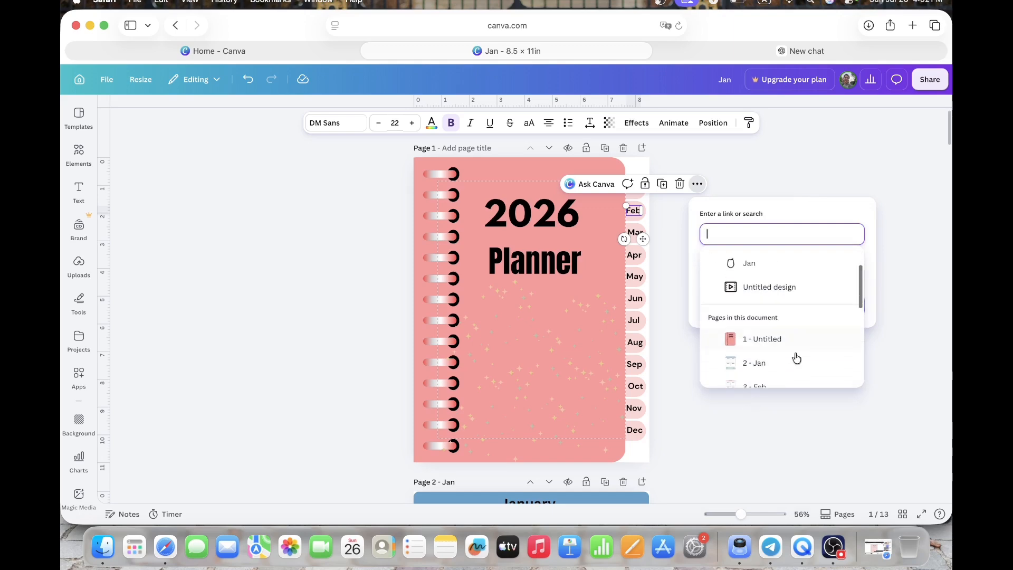
left_click(780, 336)
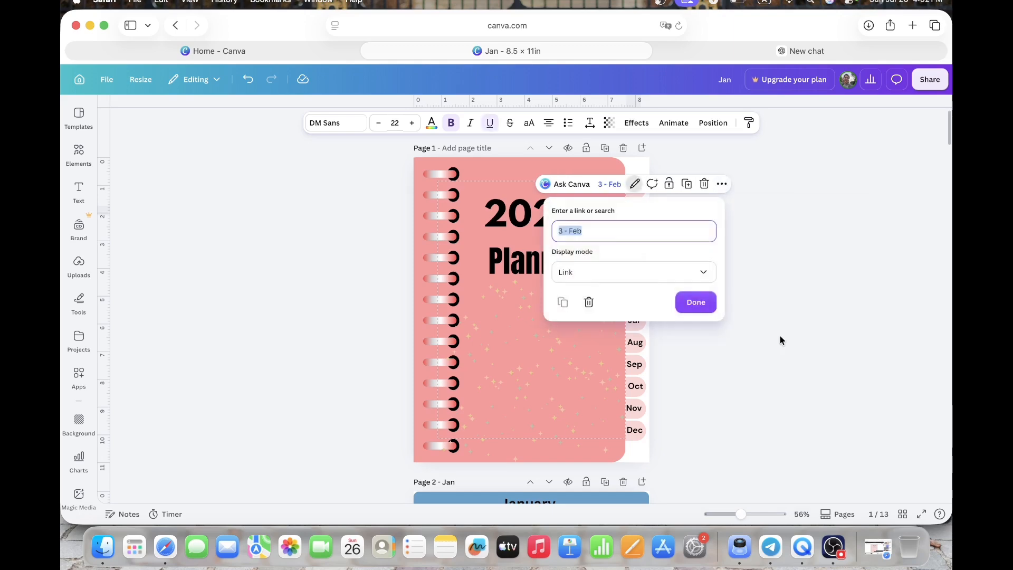
left_click(685, 302)
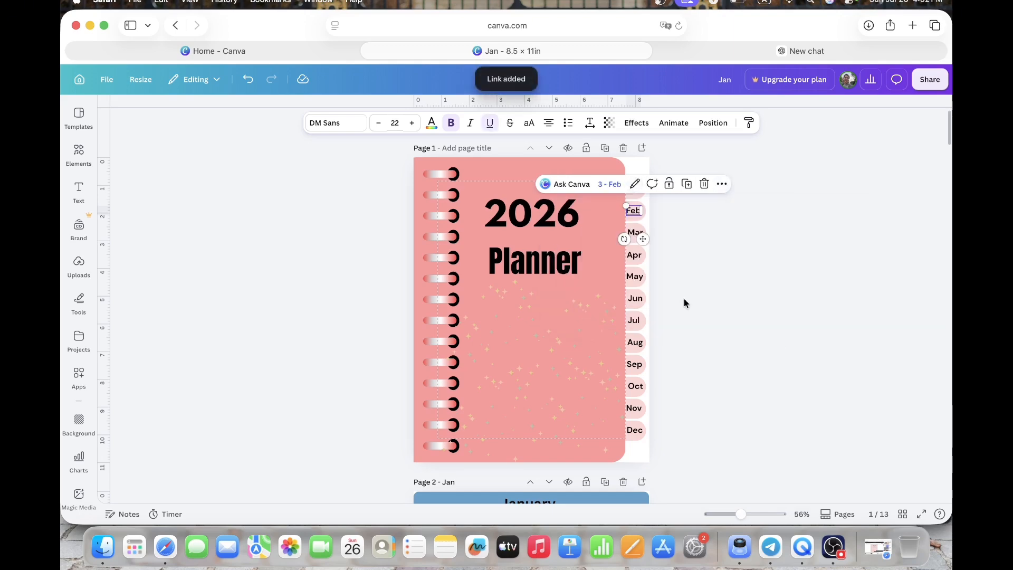
Step: Reopen the cover page from the grid overview and examine its linked month tabs up close
scroll(685, 303, "down", 2)
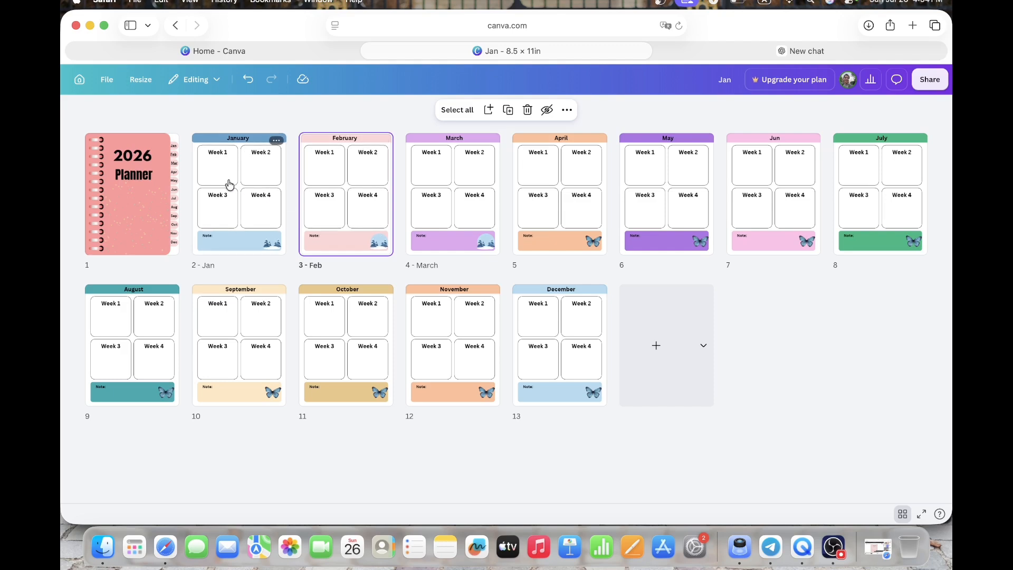
double_click(157, 188)
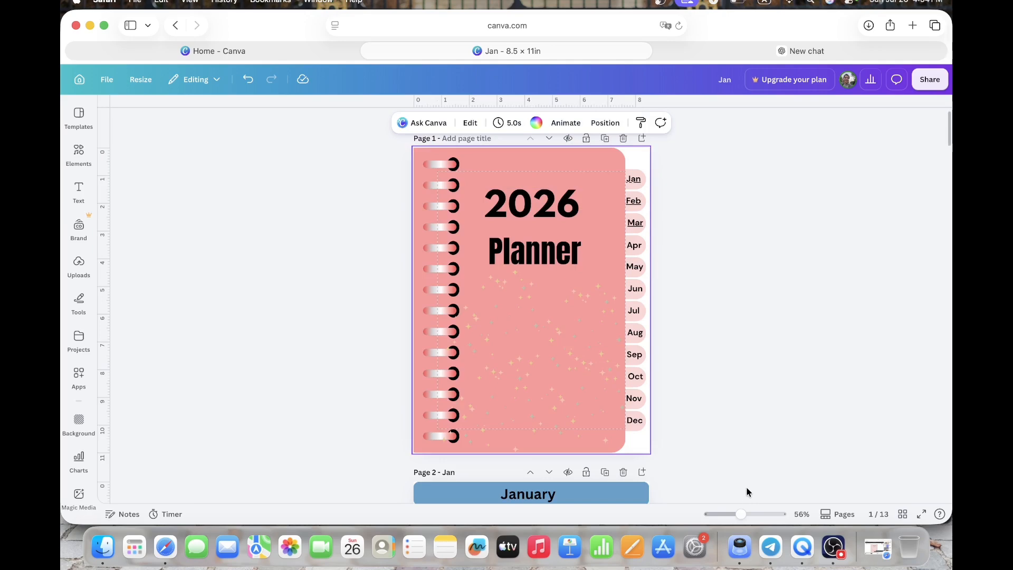
left_click_drag(744, 508, 757, 512)
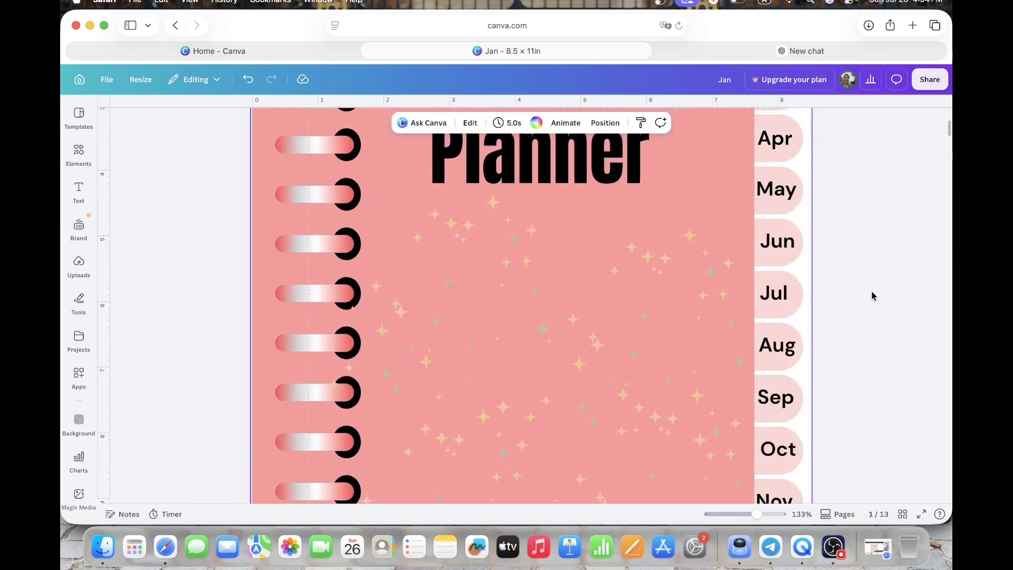
scroll(870, 311, "down", 2)
scroll(876, 342, "up", 4)
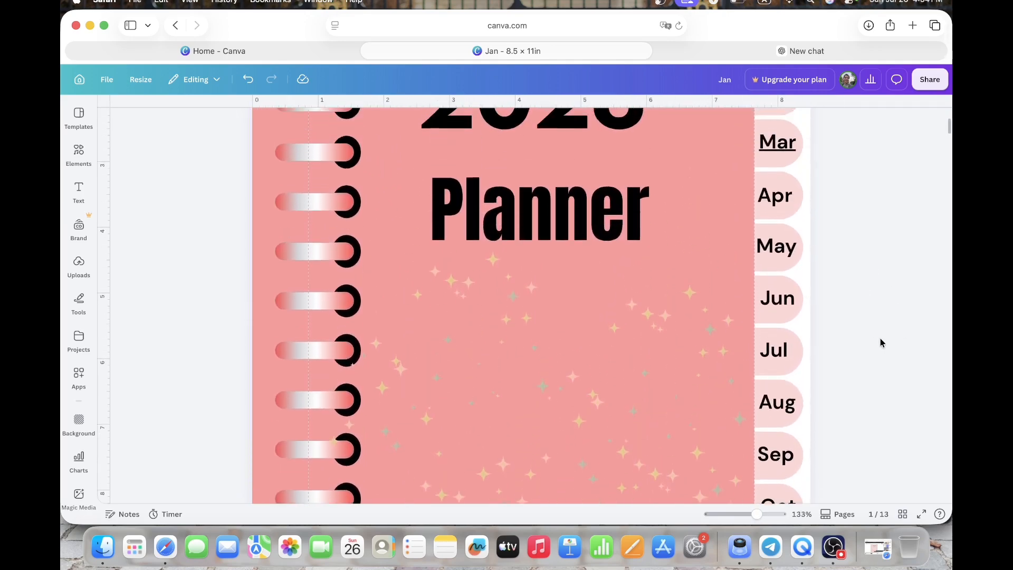
scroll(882, 338, "up", 4)
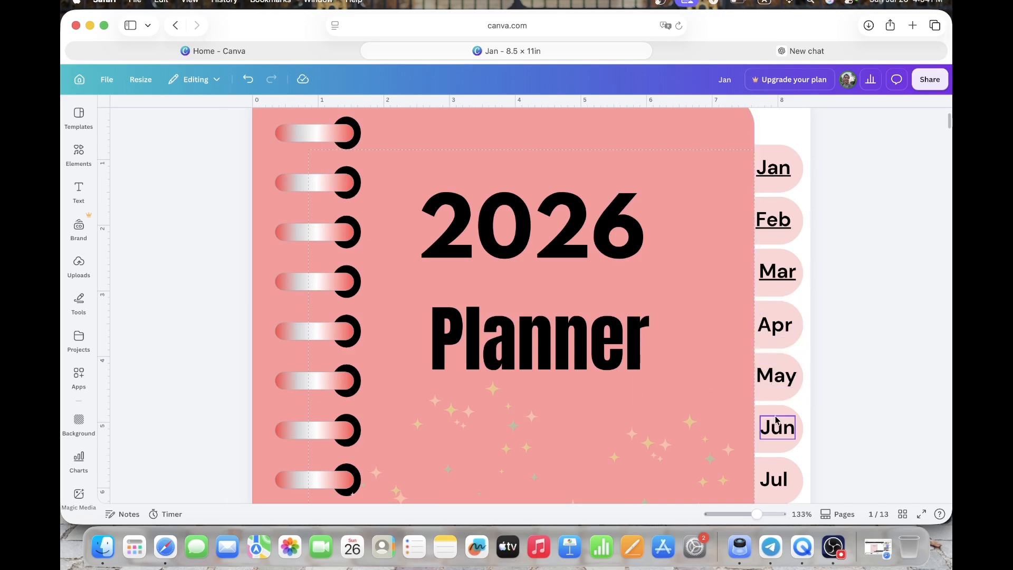
left_click_drag(756, 514, 744, 515)
scroll(766, 434, "down", 2)
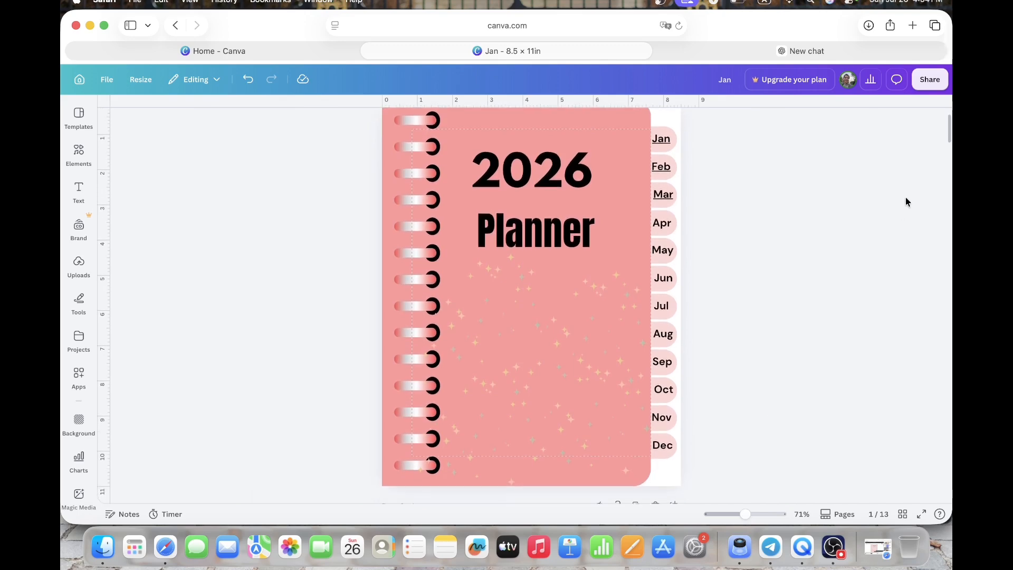
left_click(936, 87)
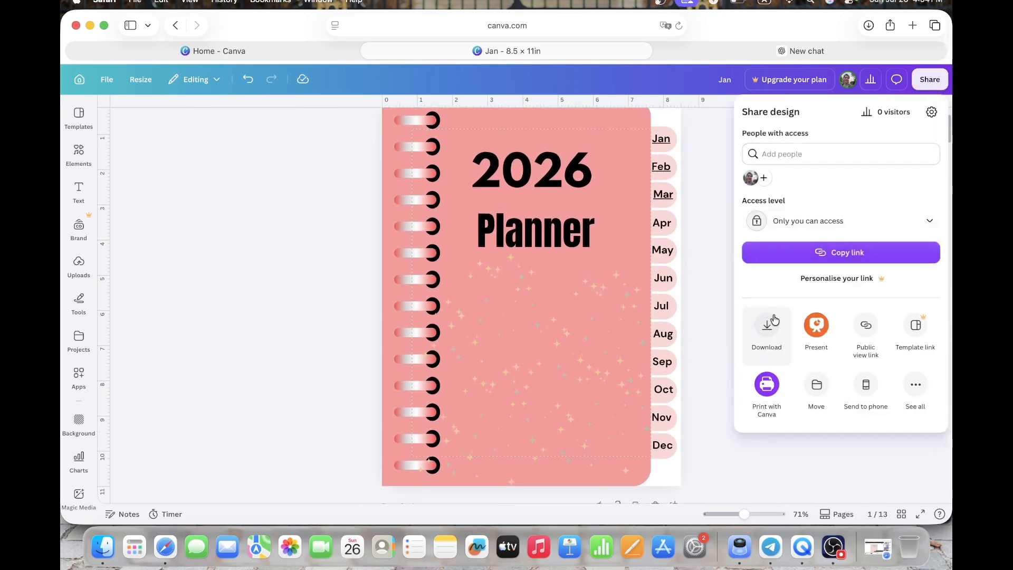
left_click(708, 309)
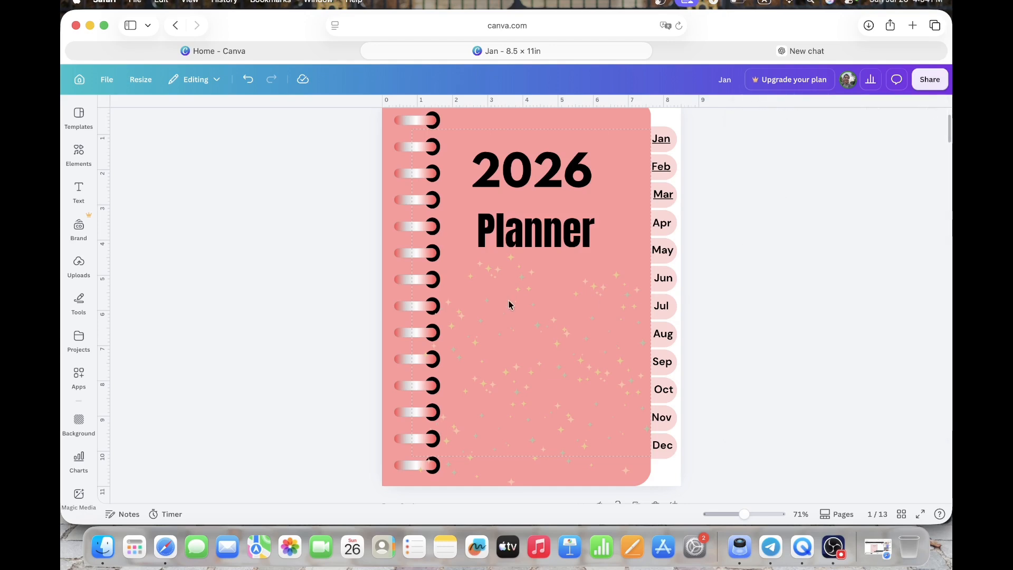
Step: Add the pink peony graphic from the recommended elements to the cover, about 5 in wide, below the "Planner" title
left_click(80, 168)
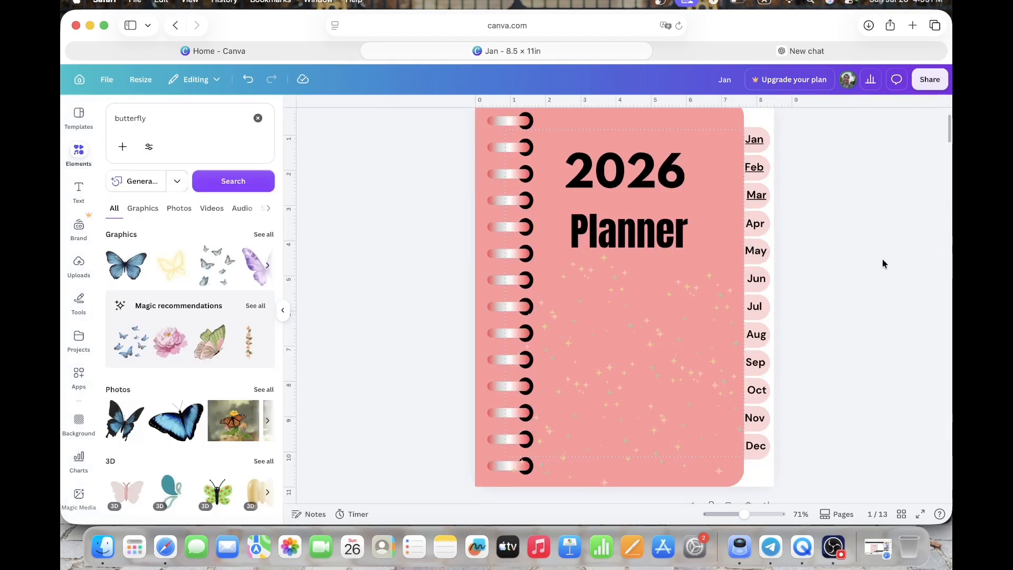
left_click(165, 346)
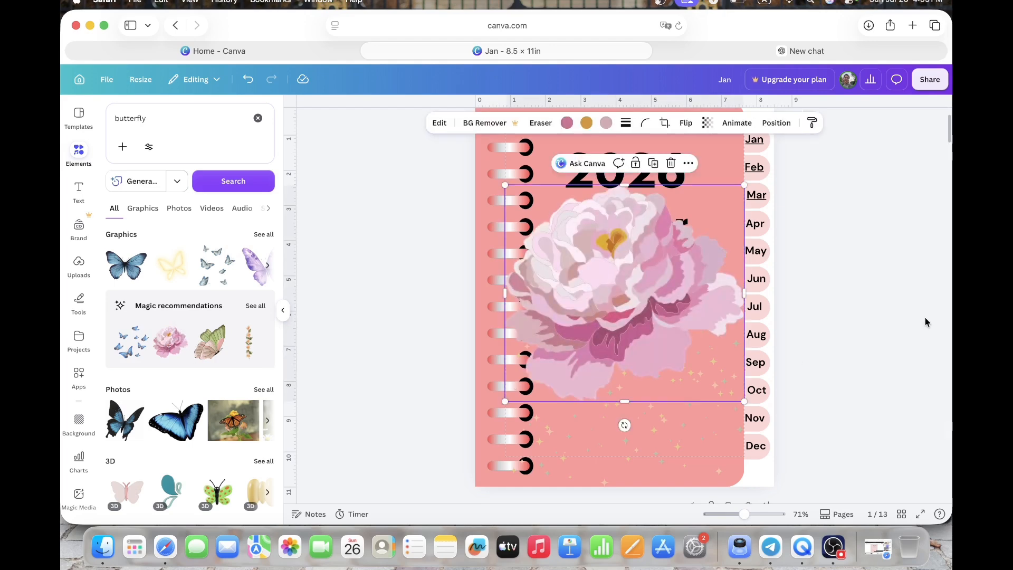
left_click_drag(745, 187, 687, 237)
left_click_drag(604, 299, 646, 351)
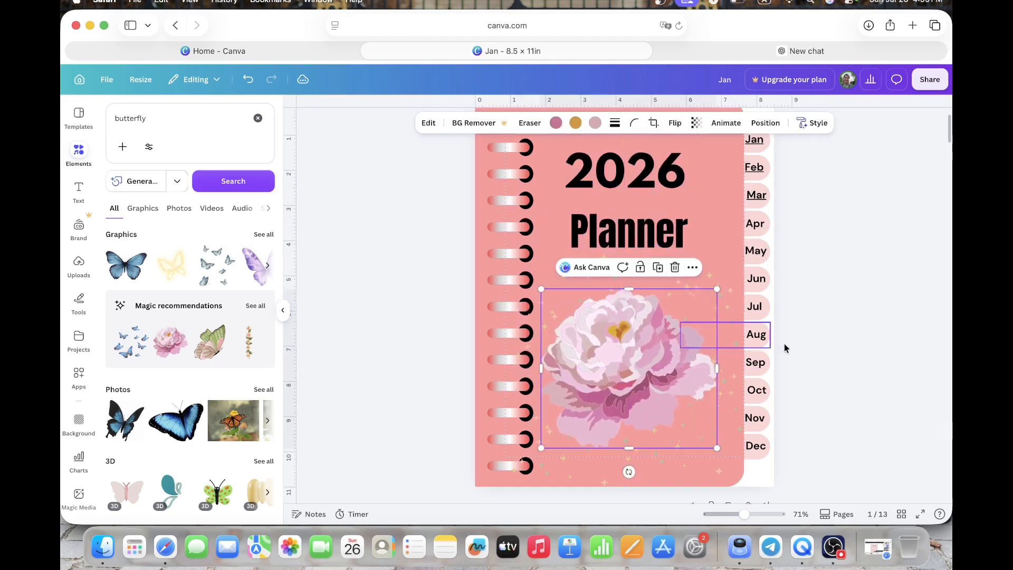
left_click(837, 331)
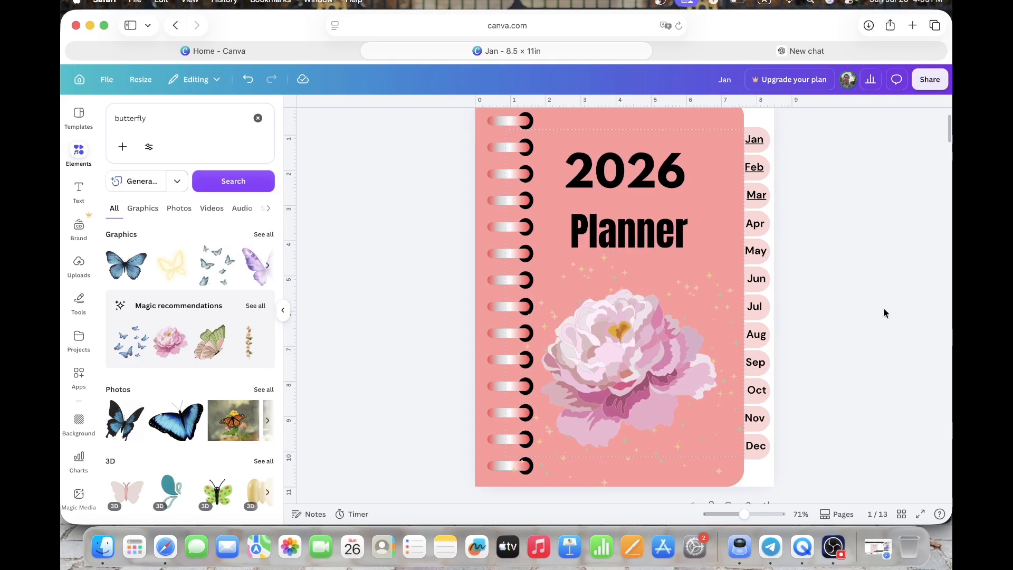
left_click(282, 310)
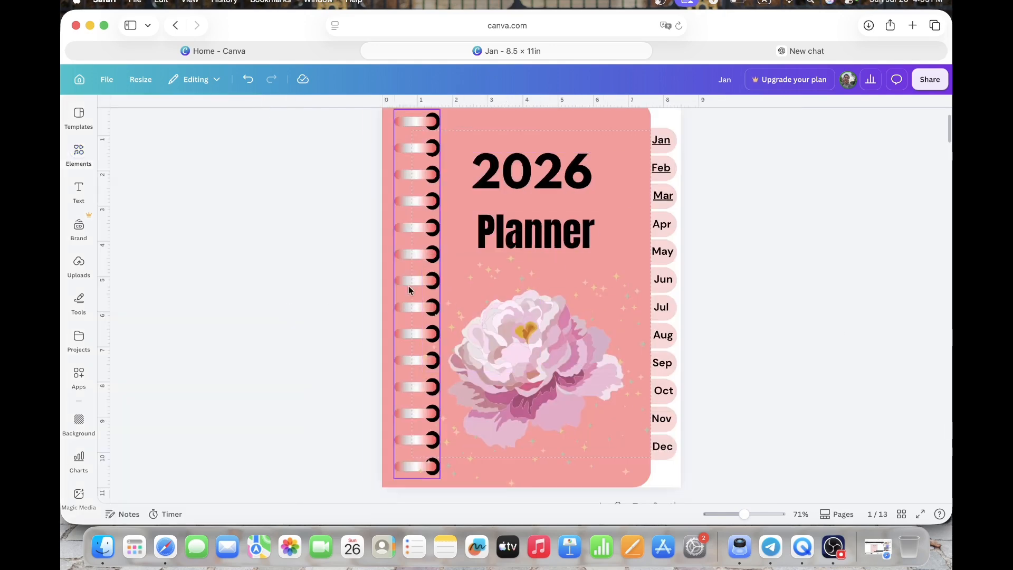
Step: Download pages 1–13 of the planner as a PDF Standard file
left_click(925, 81)
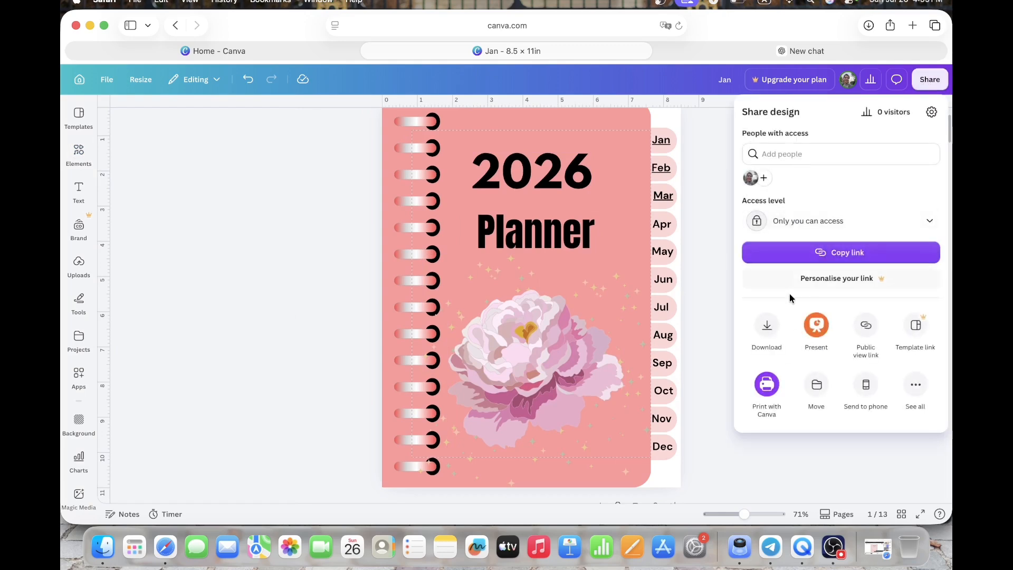
left_click(770, 324)
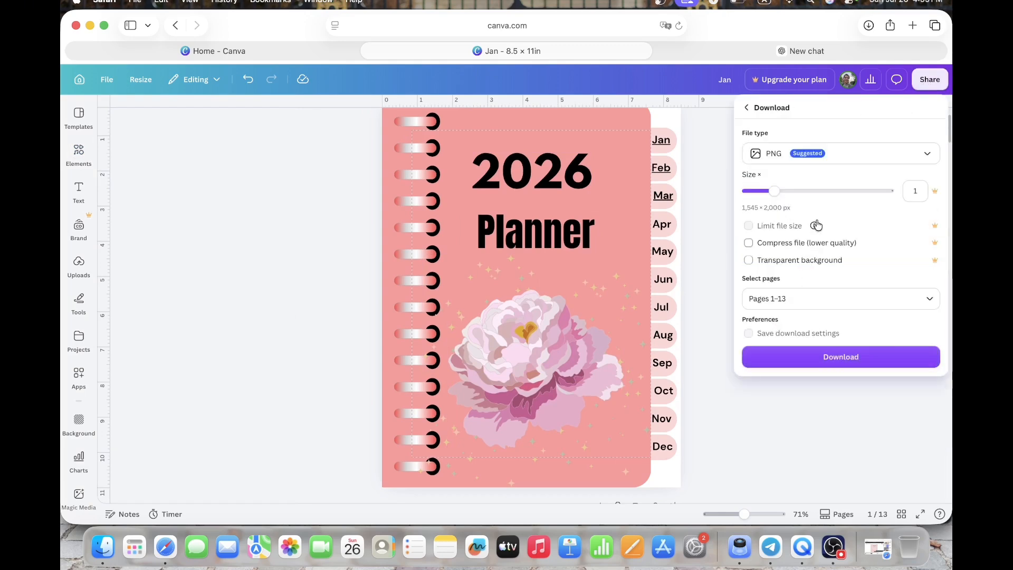
left_click(810, 158)
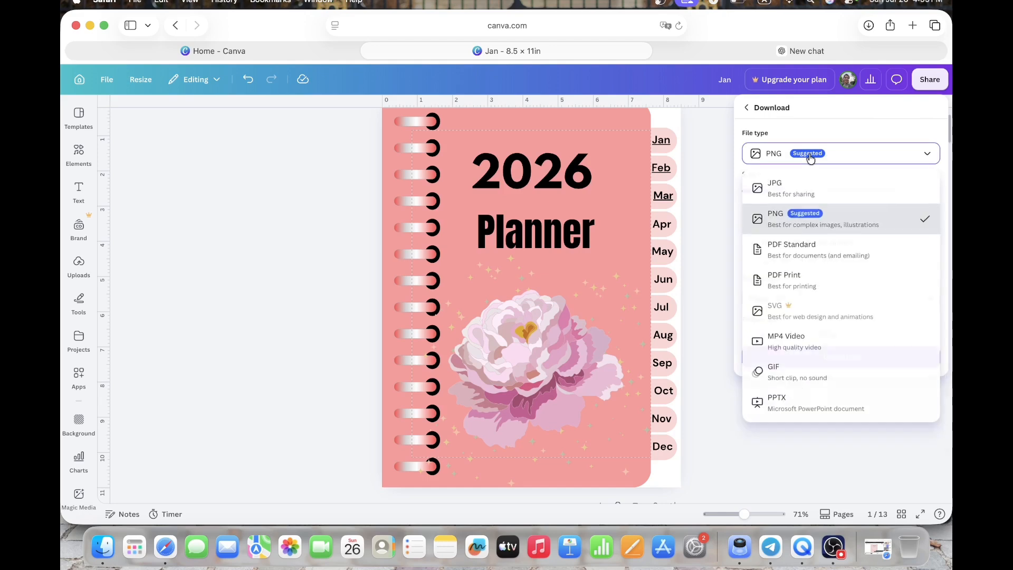
left_click(797, 260)
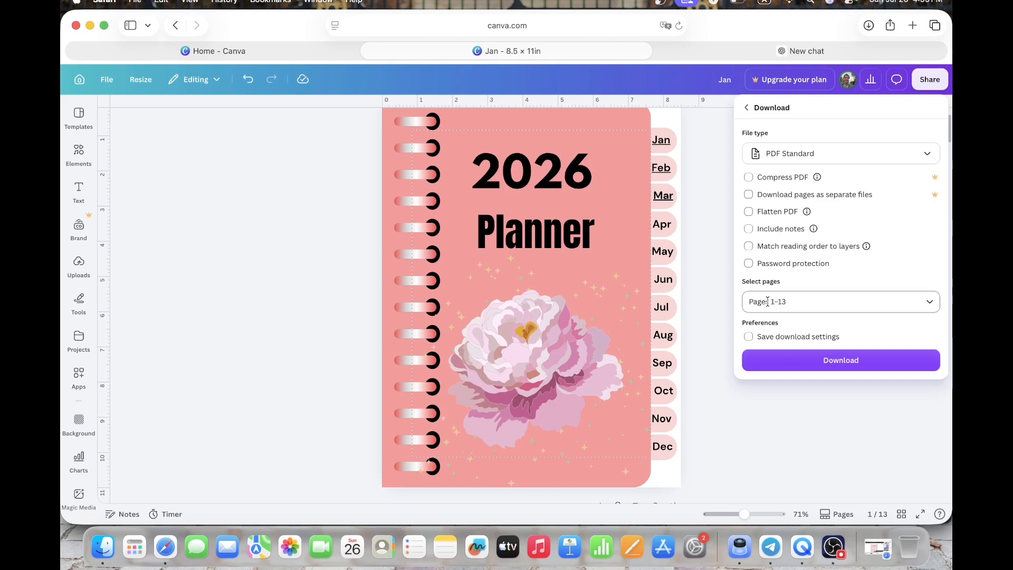
left_click(784, 359)
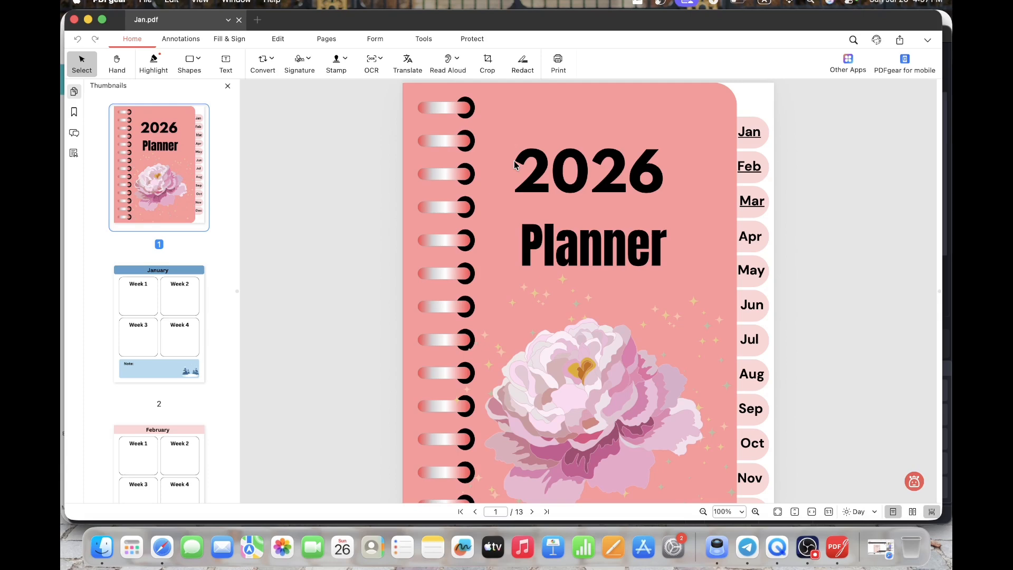
Step: Test the Jan tab link on the cover of the exported Jan.pdf in PDFgear
left_click(749, 132)
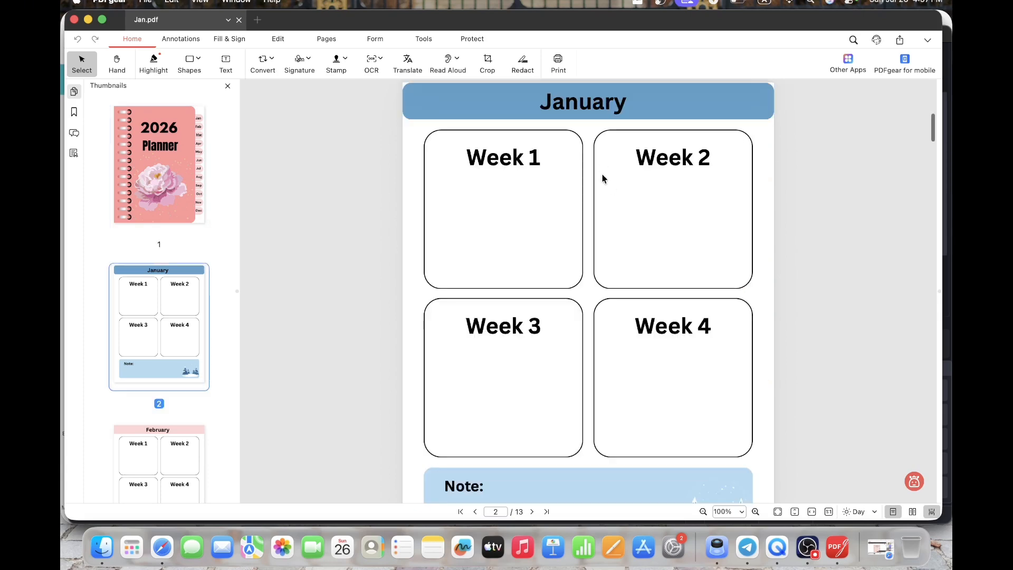